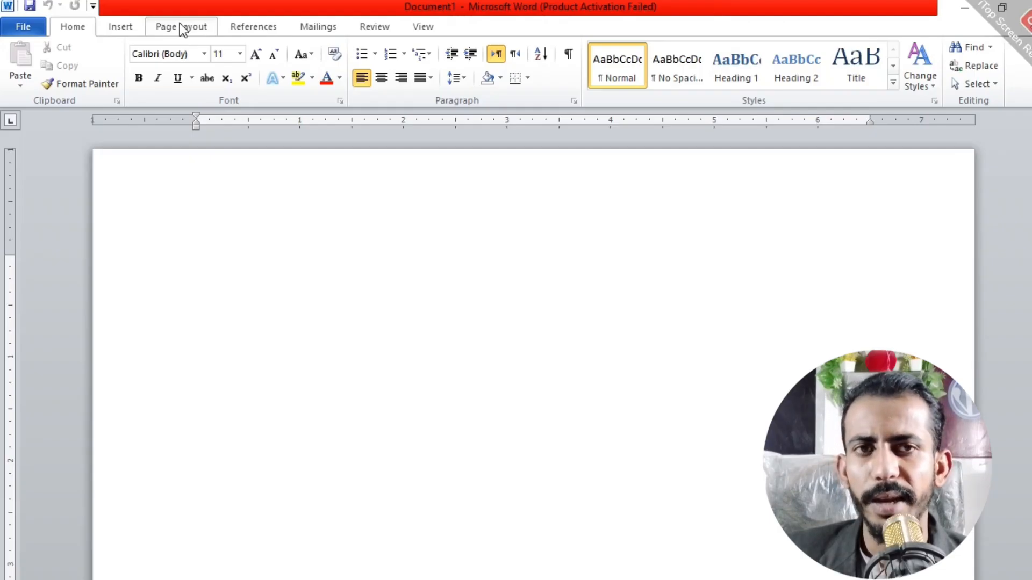
Set the page to Narrow 0.5" margins and A4 paper size.
left_click(183, 28)
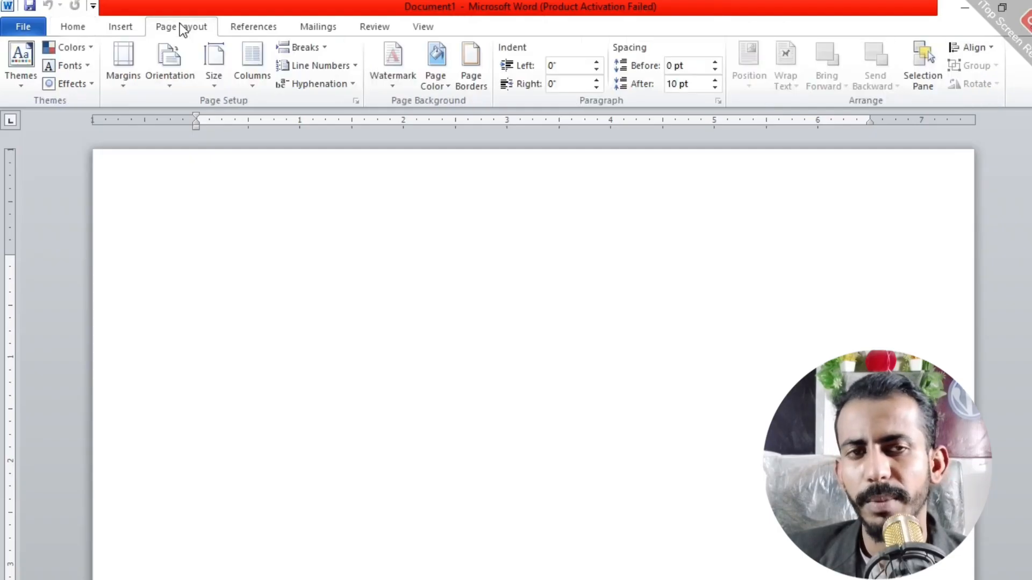
left_click(119, 78)
left_click(153, 212)
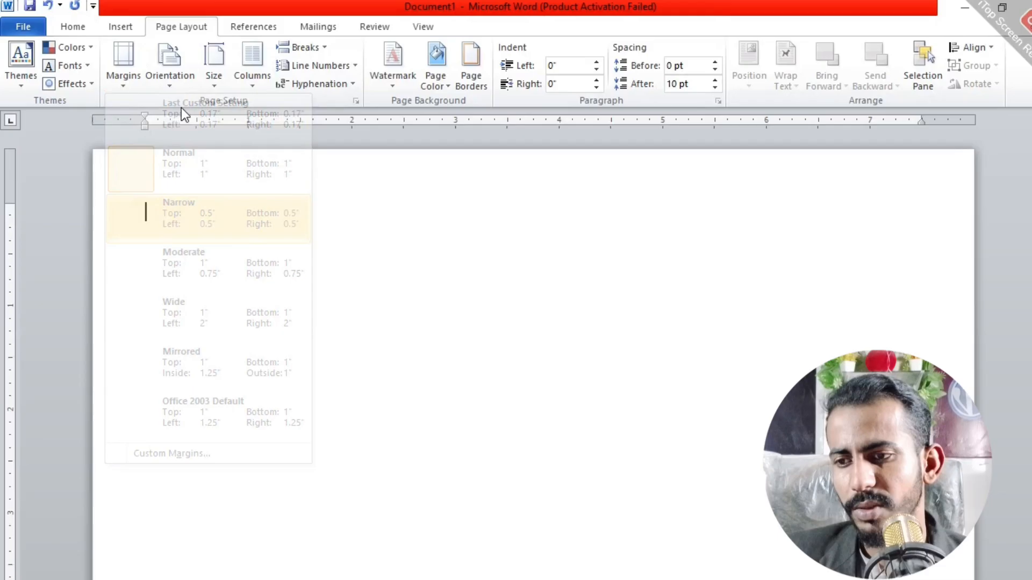
left_click(209, 80)
left_click(255, 214)
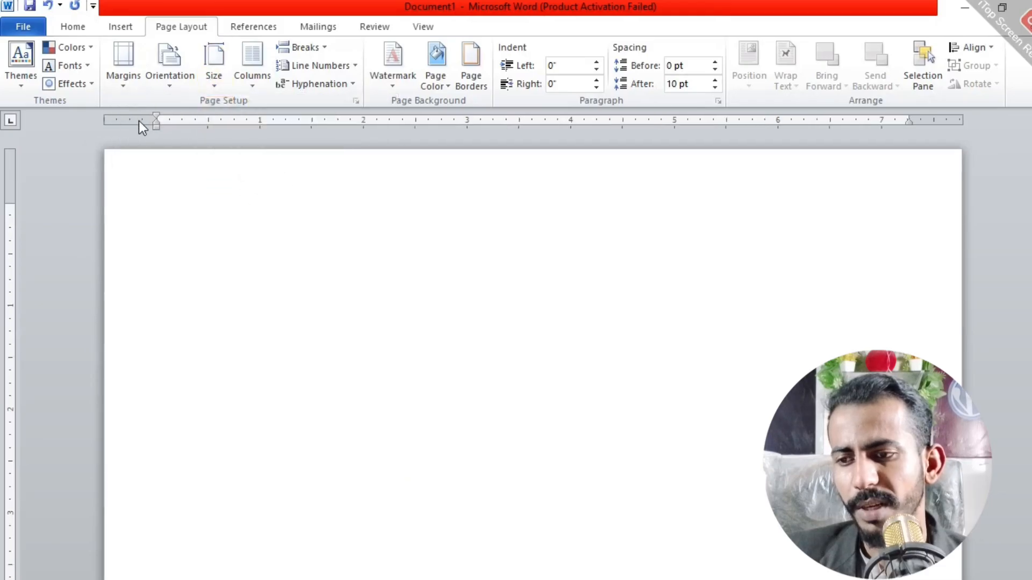
Write the heading "Alpha institute of IT Mehar" on the first line of the blank document.
left_click(85, 32)
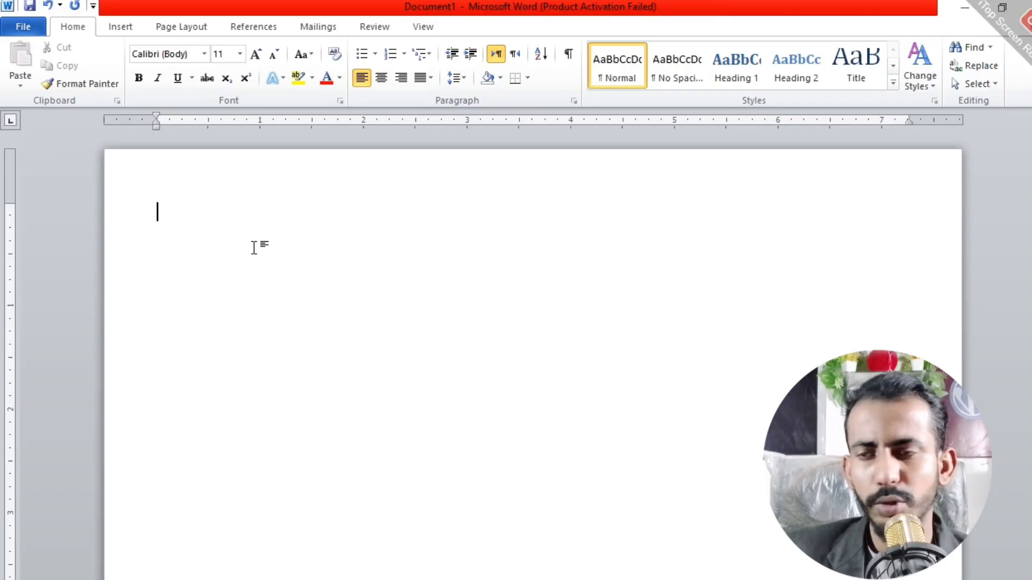
type("A")
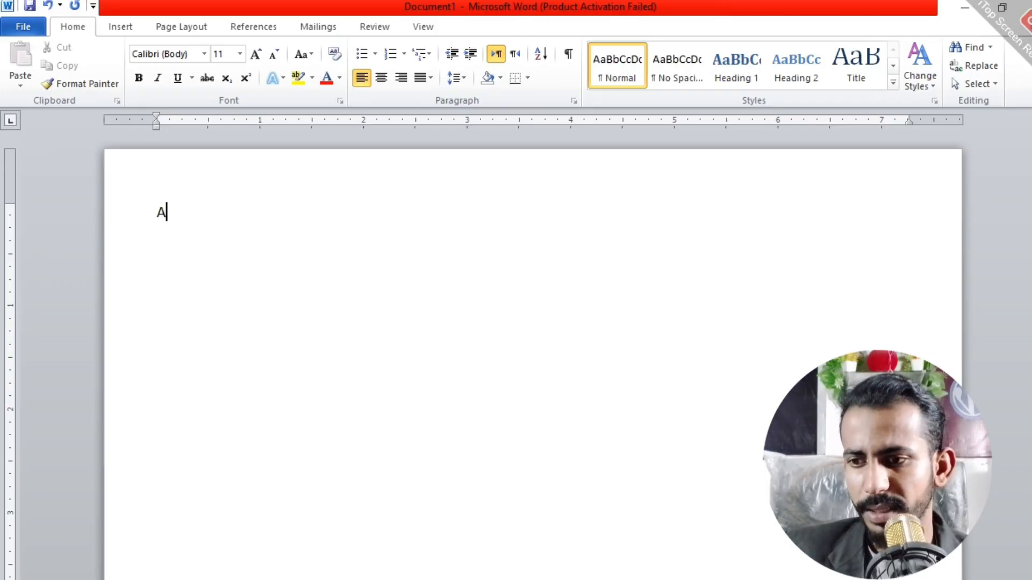
type("lp")
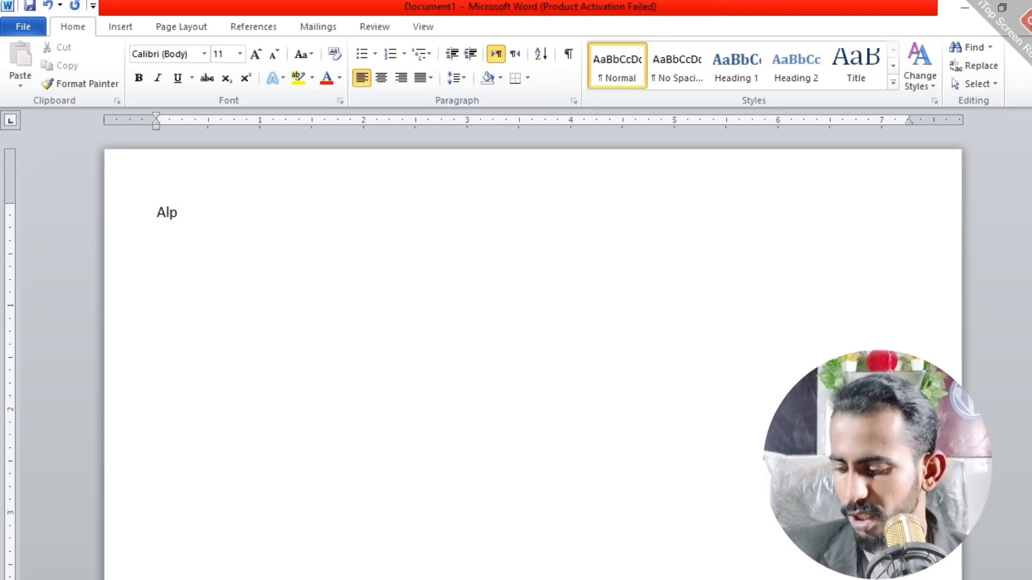
type("ha i")
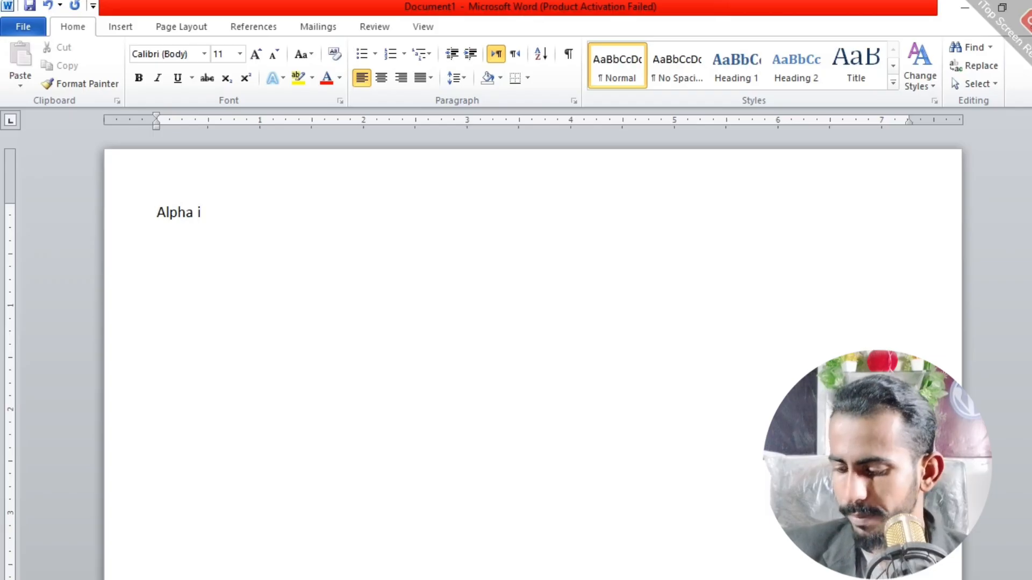
type("nstit")
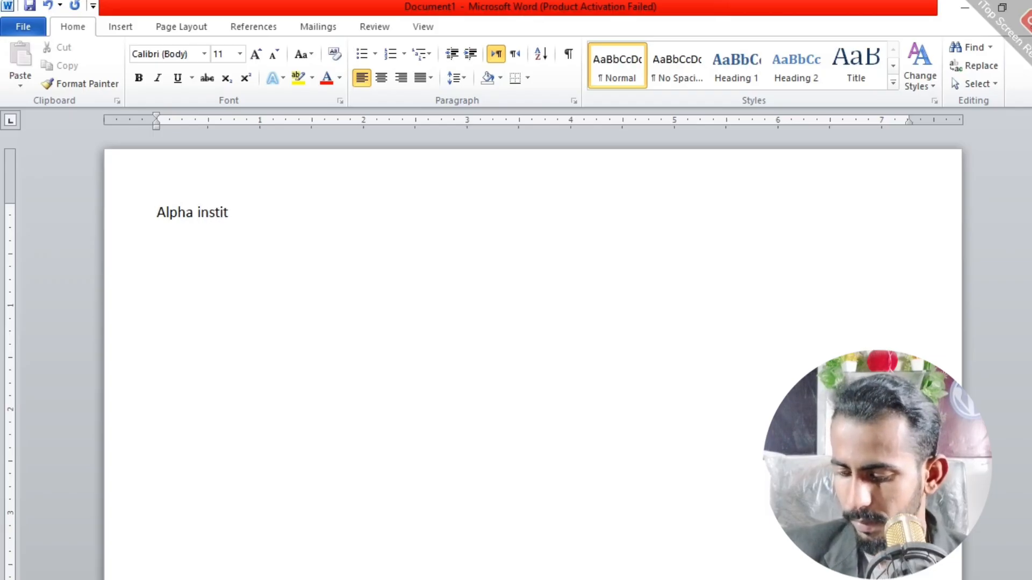
type("ute")
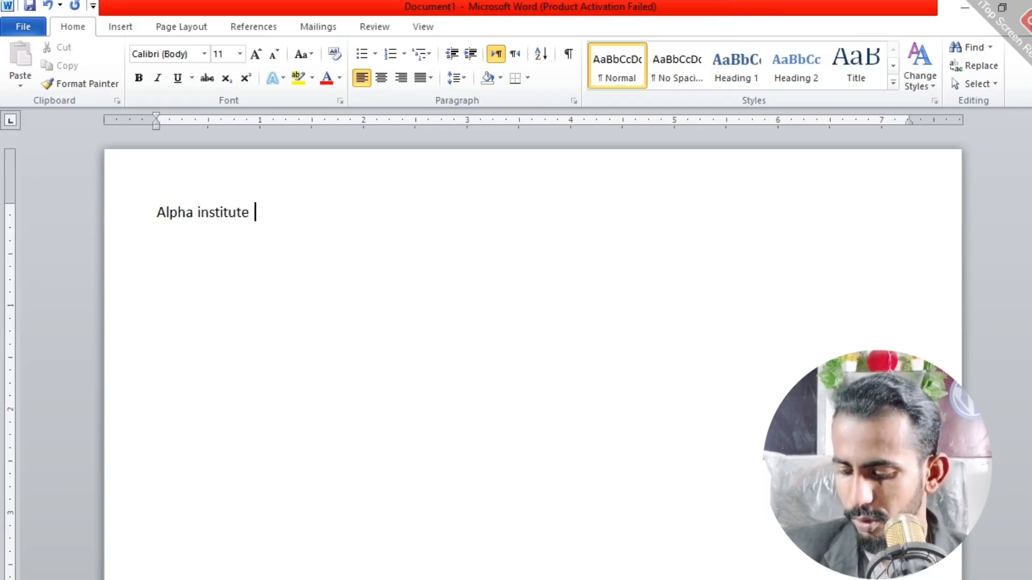
type(" of")
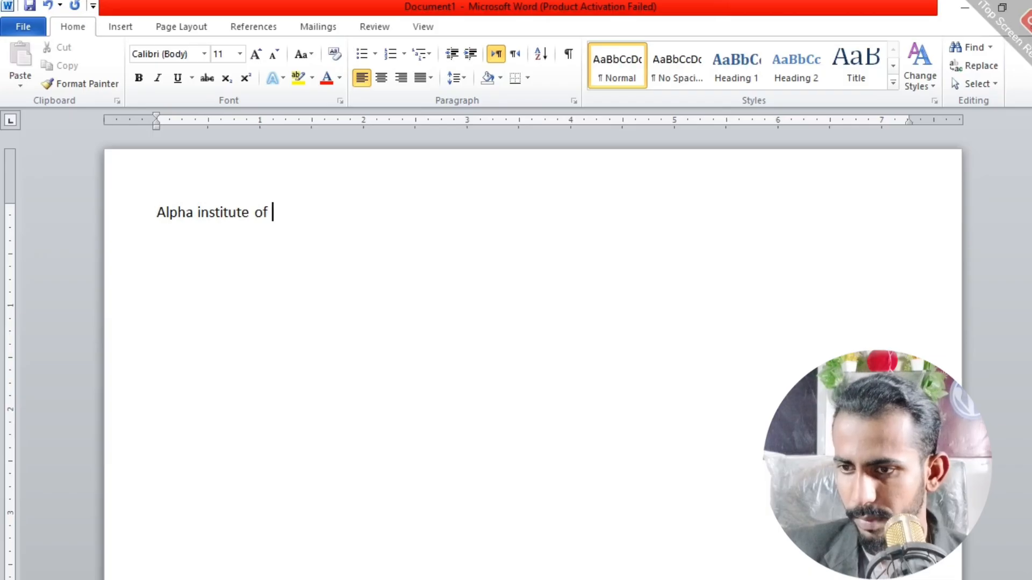
type(" IT")
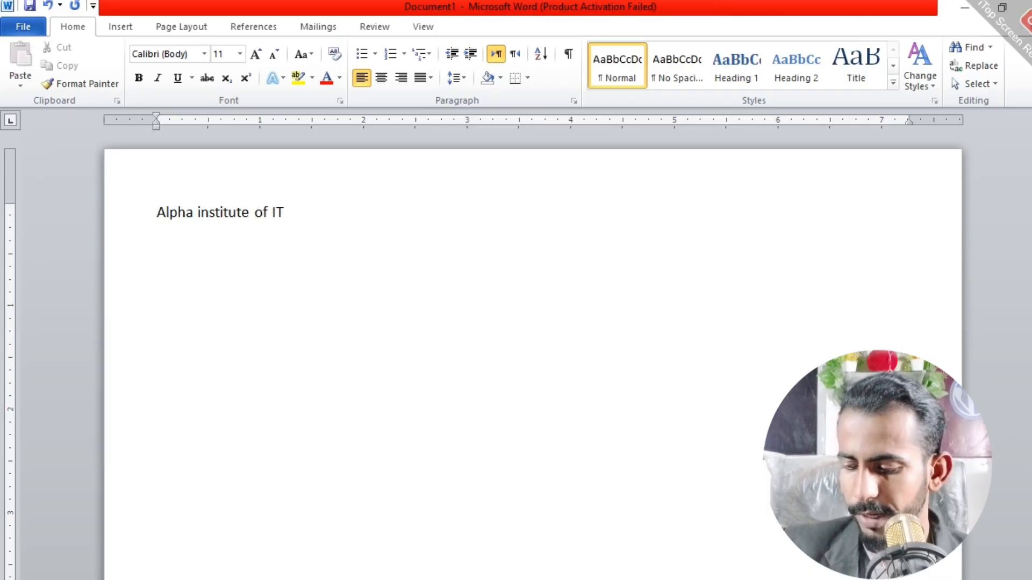
type(" M")
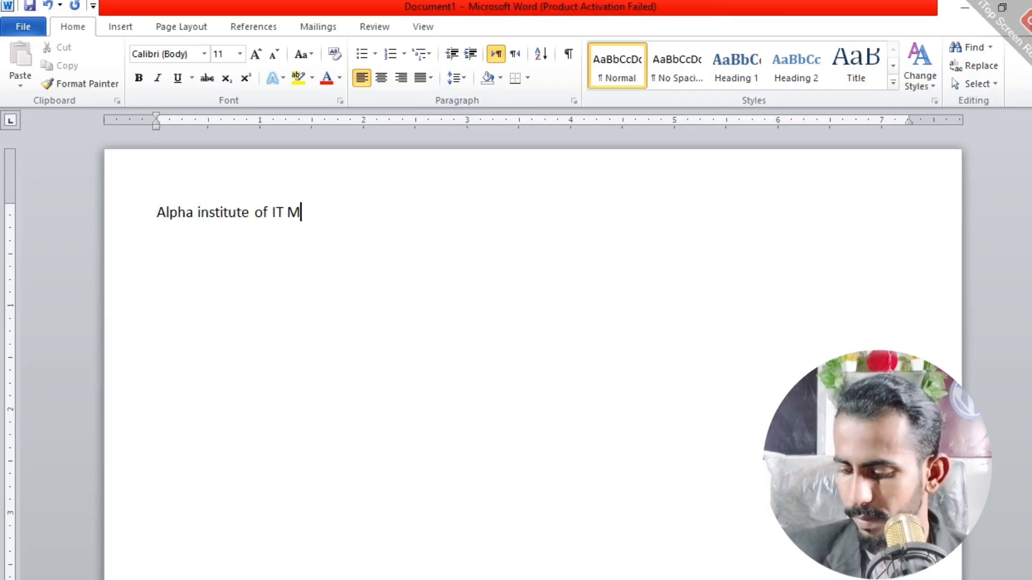
type("eha")
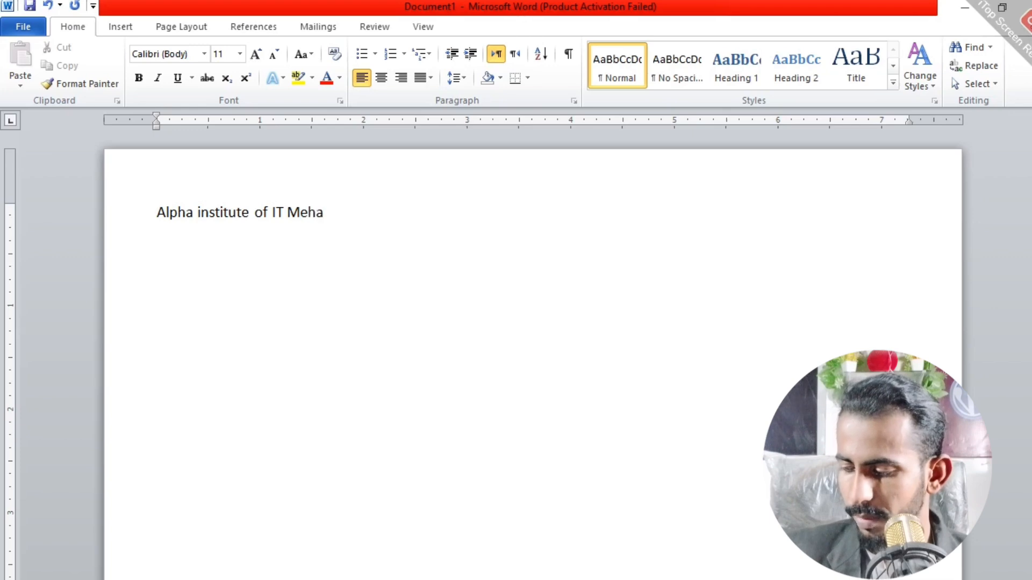
type("r")
Enlarge the whole heading text to font size 37.
key("ctrl+a")
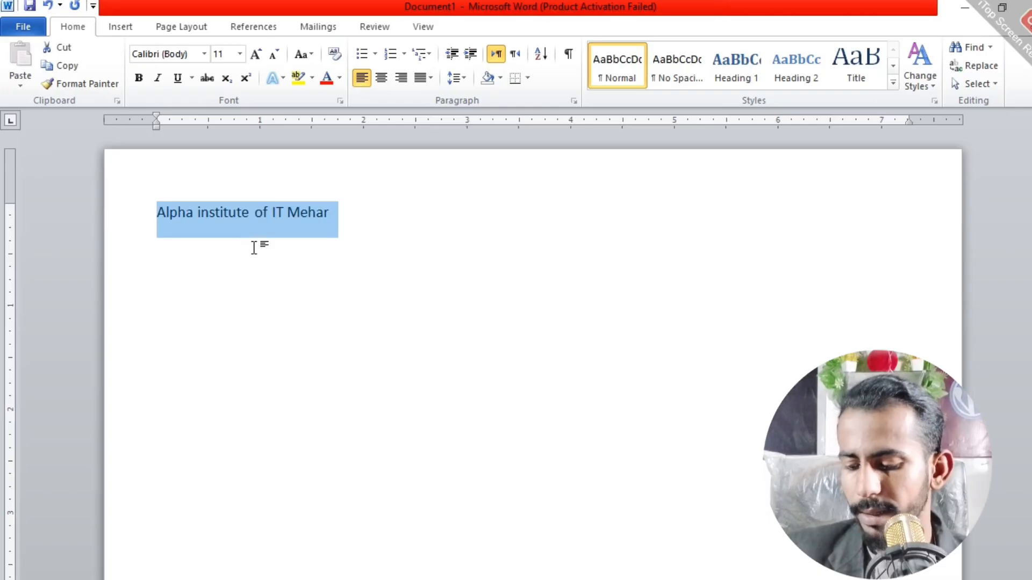
key("ctrl+bracketright")
key("ctrl+bracketright")
key("ctrl+bracketright")
key("ctrl+bracketright")
key("ctrl+bracketright")
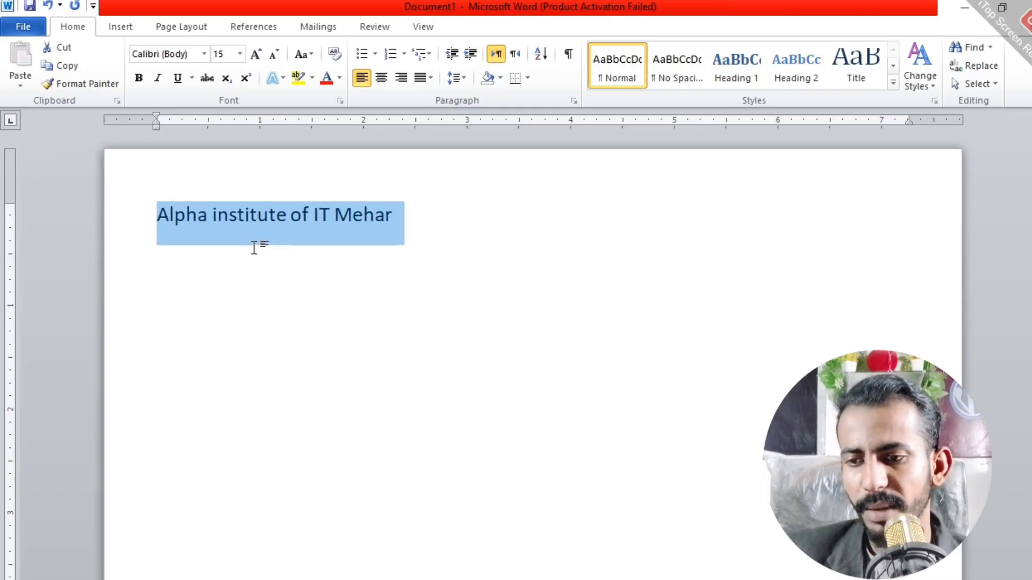
key("ctrl+bracketright")
key("ctrl+bracketright")
key("ctrl+bracketright")
key("ctrl+bracketright")
key("ctrl+bracketright")
key("ctrl+bracketright")
key("ctrl+bracketright")
key("ctrl+bracketright")
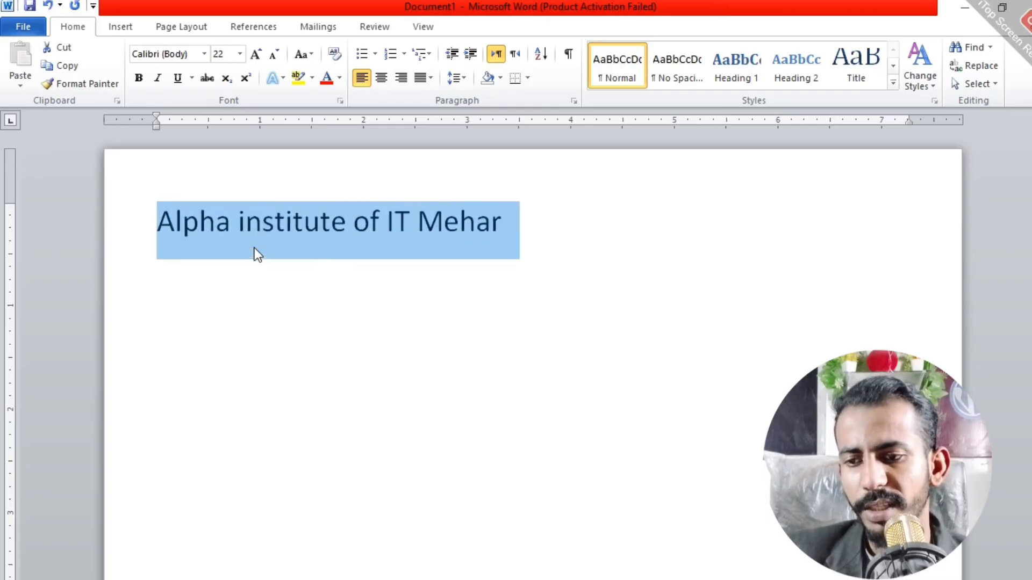
key("ctrl+bracketright")
key("ctrl+bracketright")
key("ctrl+bracketright")
key("ctrl+bracketright")
key("ctrl+bracketright")
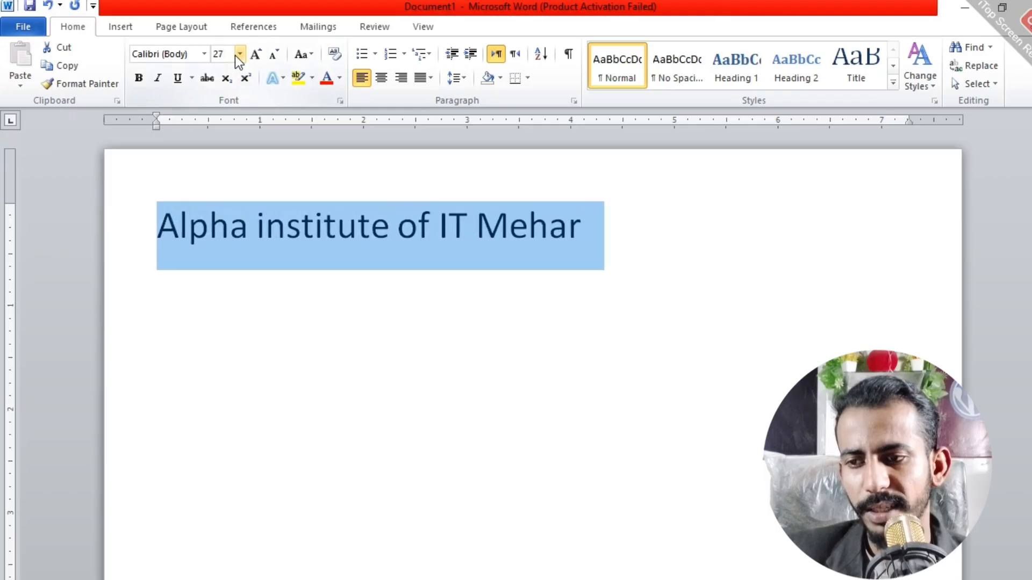
key("ctrl+bracketright")
key("ctrl+bracketright")
key("ctrl+bracketright")
key("ctrl+bracketright")
key("ctrl+bracketright")
key("ctrl+bracketright")
key("ctrl+bracketright")
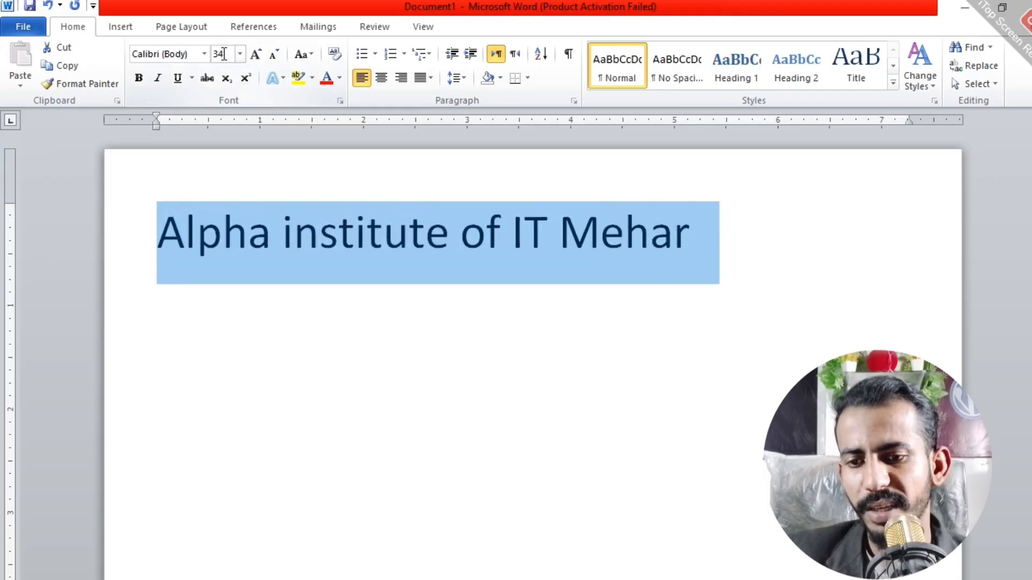
key("ctrl+bracketright")
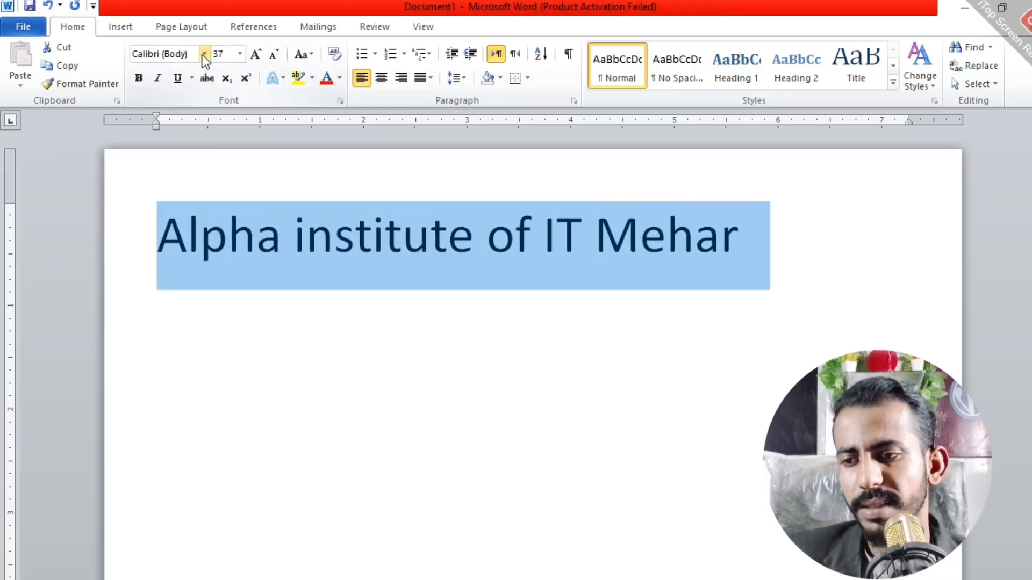
Change the heading's font to Algerian and reduce its size to 36 so it fits on one line.
left_click(203, 55)
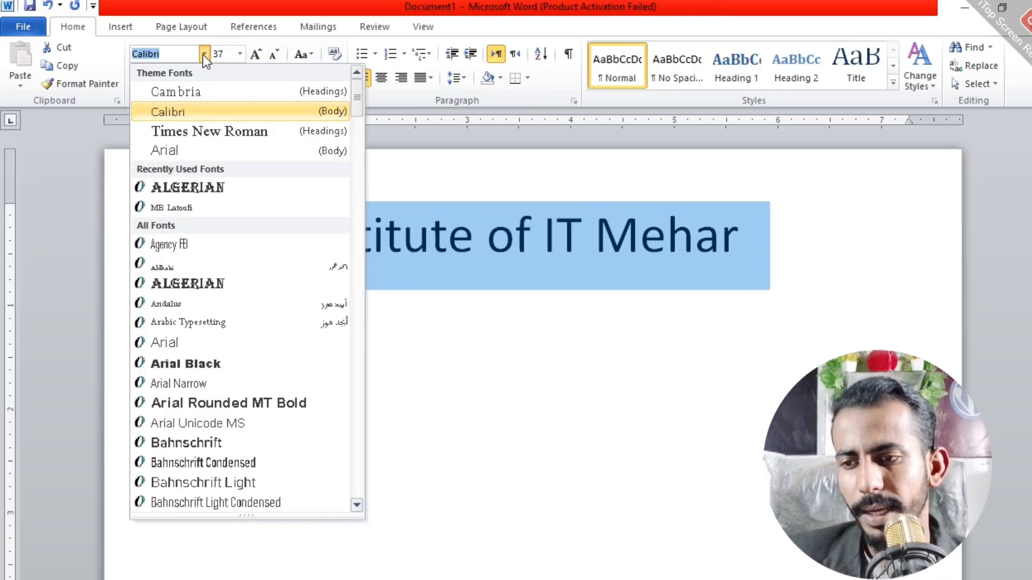
left_click(226, 182)
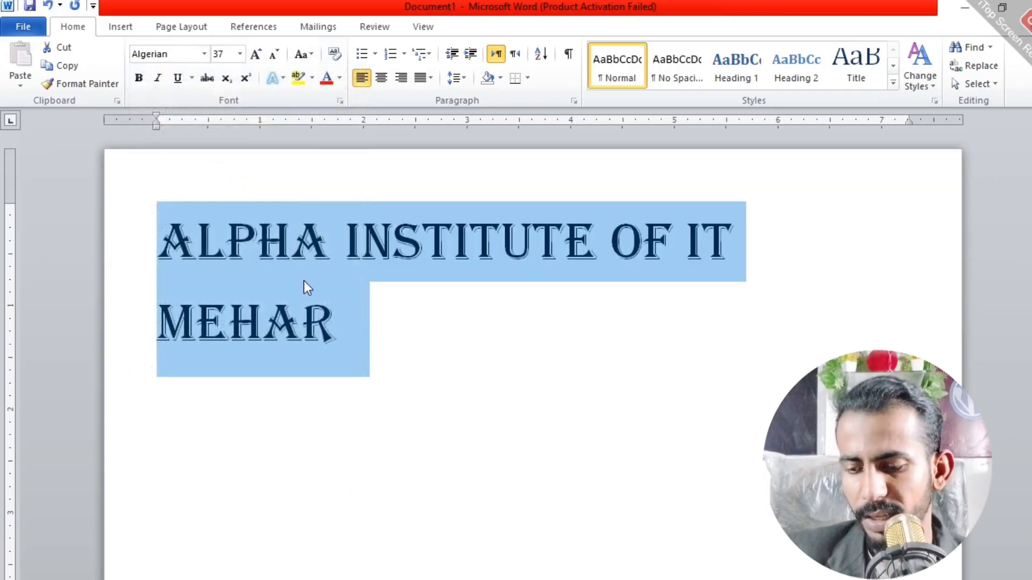
key("ctrl+bracketleft")
left_click(409, 320)
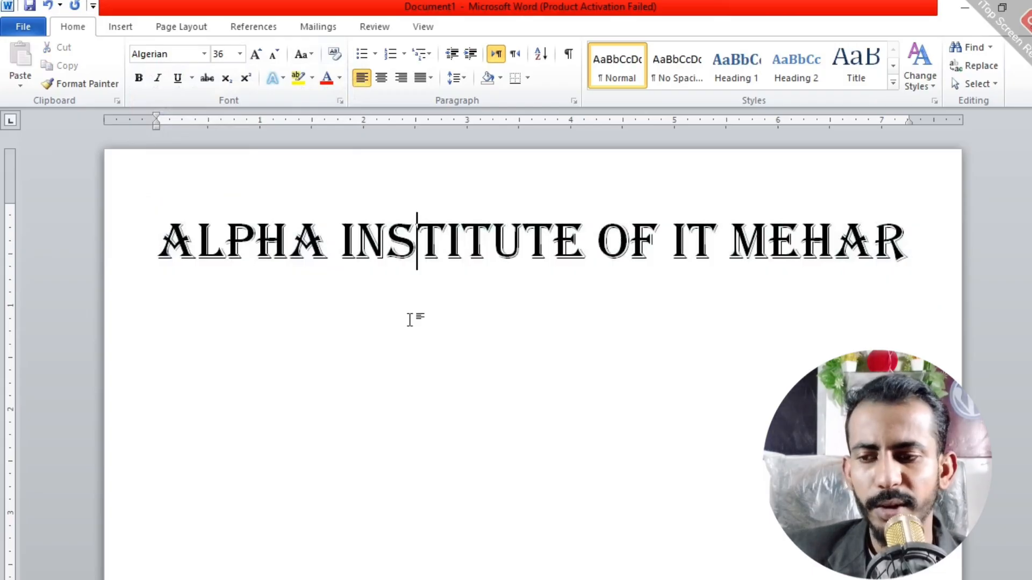
Start an empty line below the heading and reset its formatting with the Normal style.
left_click(928, 239)
key("Return")
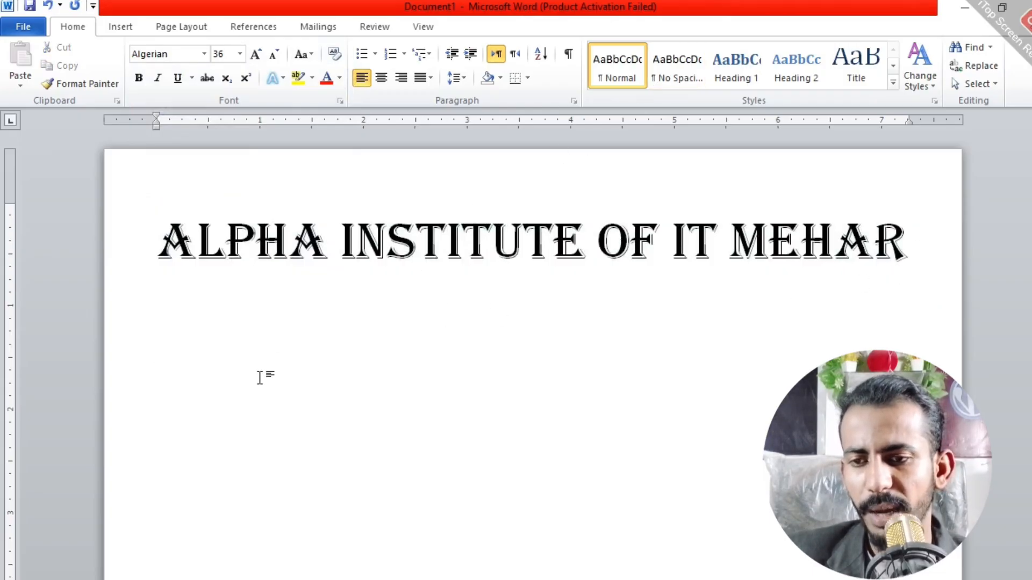
type("H")
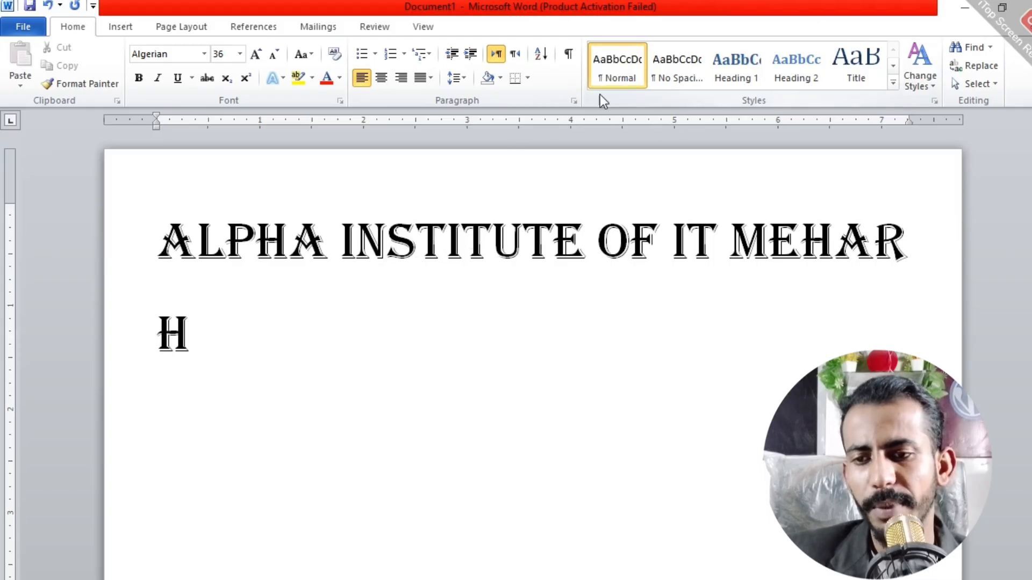
left_click(618, 65)
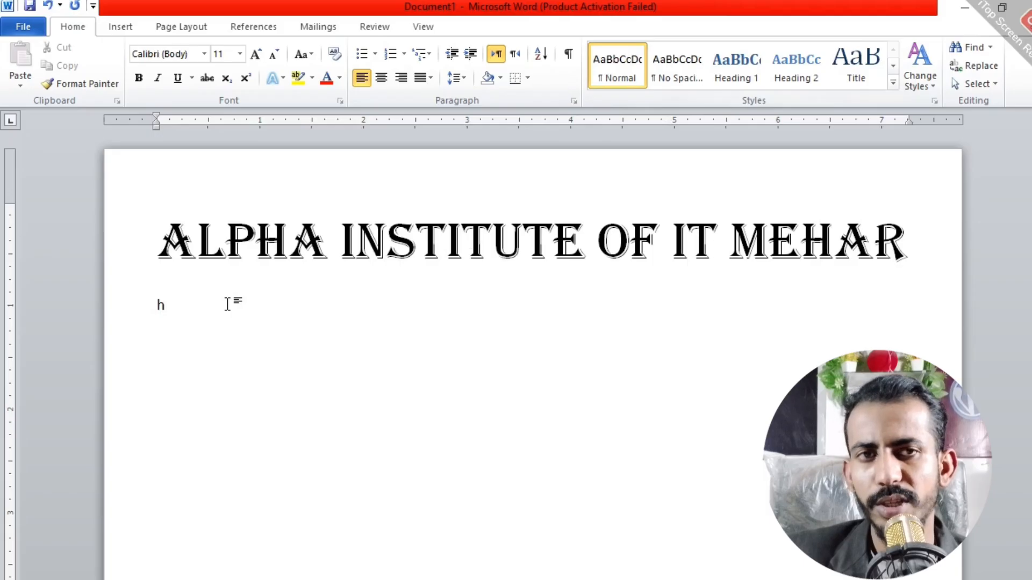
key("BackSpace")
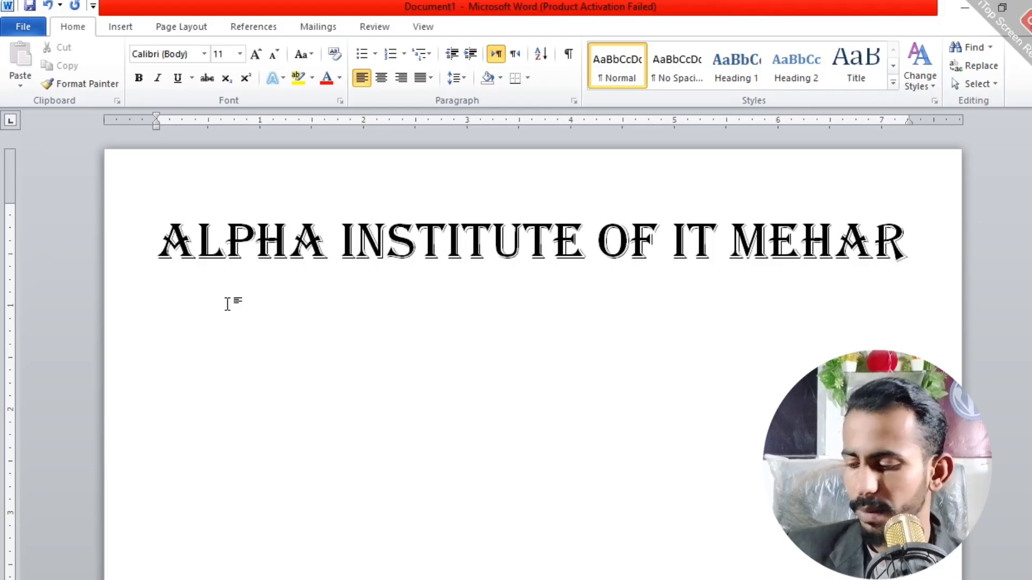
Write the label "Student Name" below the heading, followed by a dotted fill-in line reaching just past the middle of the page.
type("St")
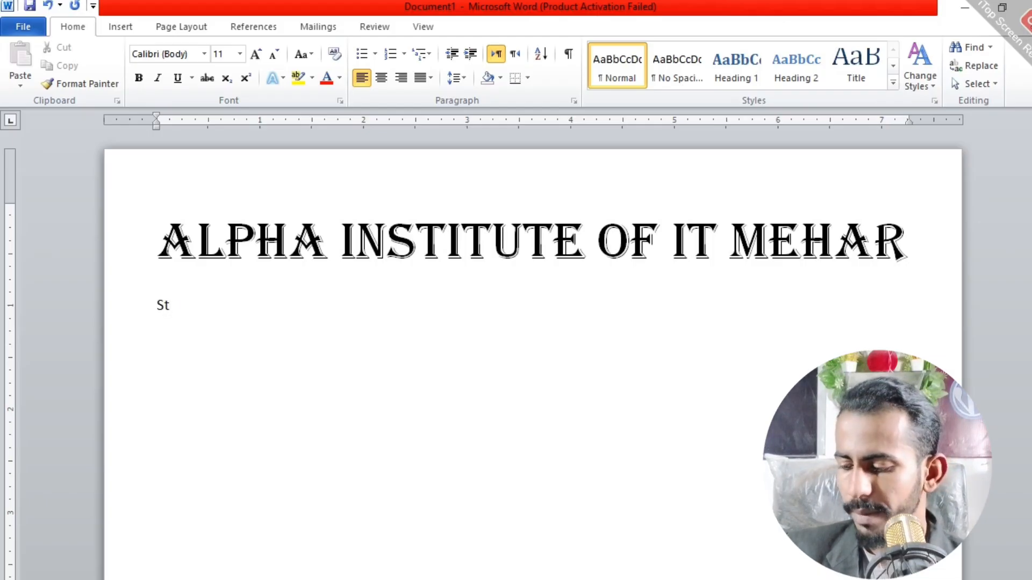
type("udent")
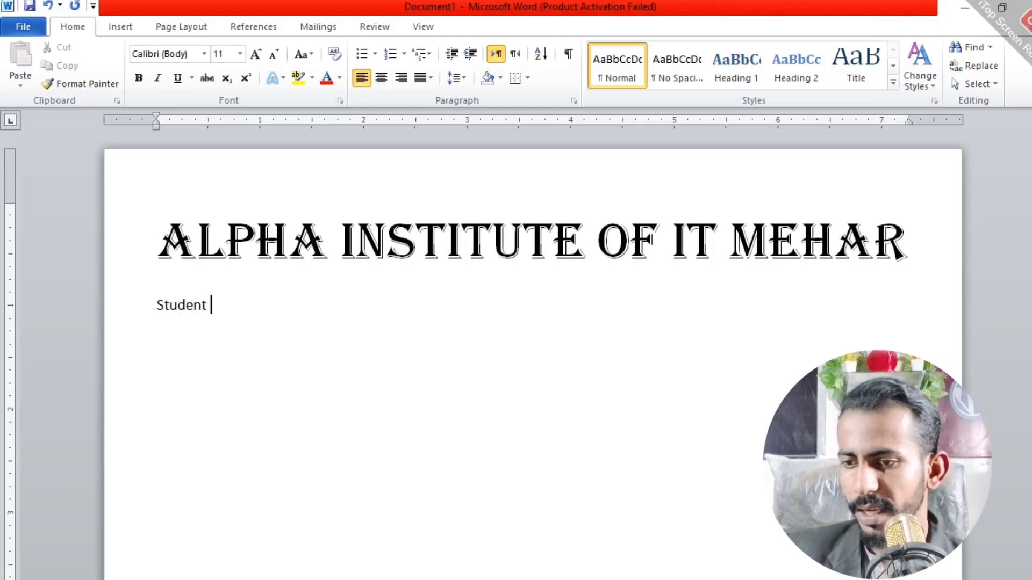
type(" Name")
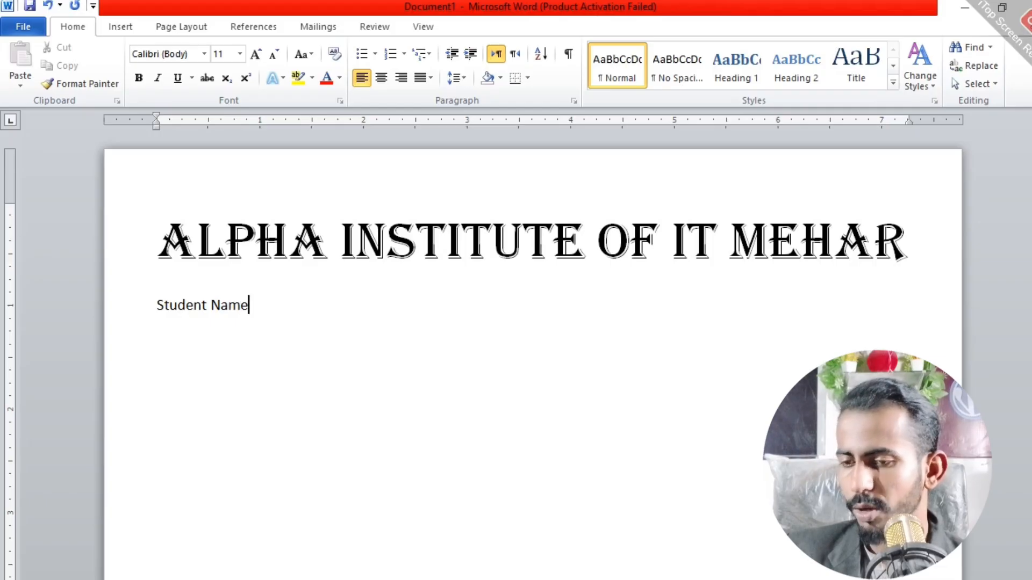
type(" ..")
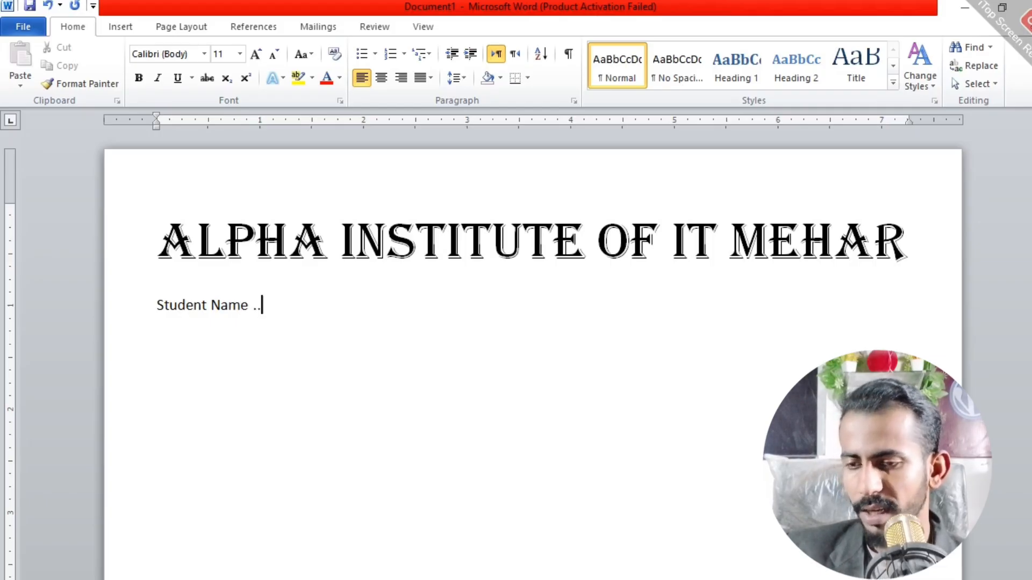
type(".......................................................................")
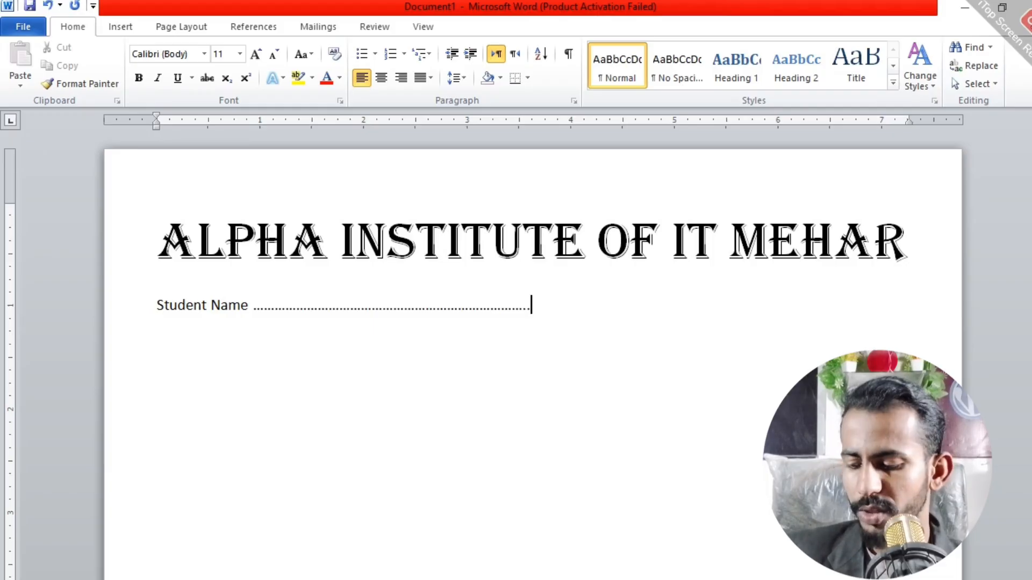
type("......")
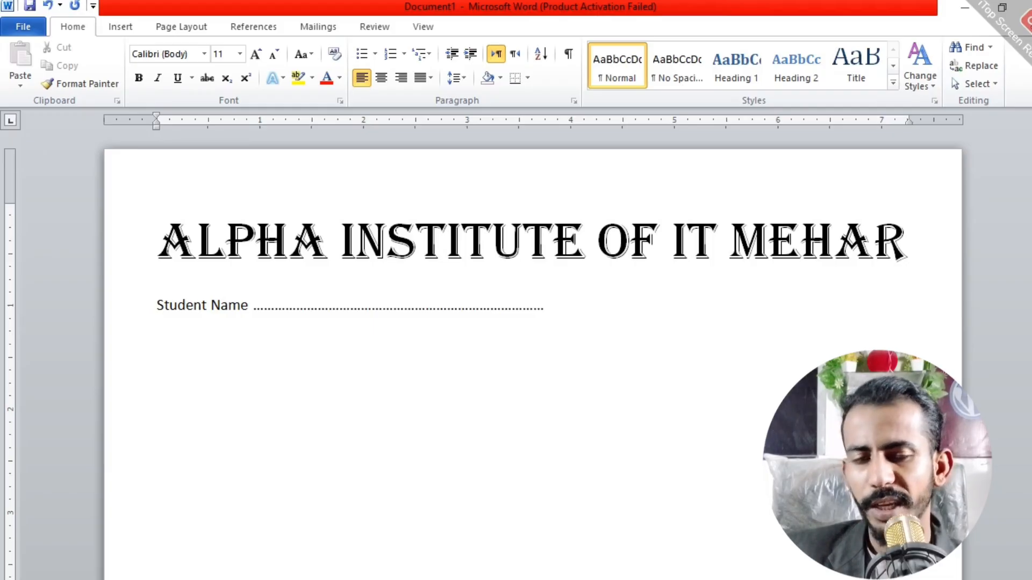
type("....")
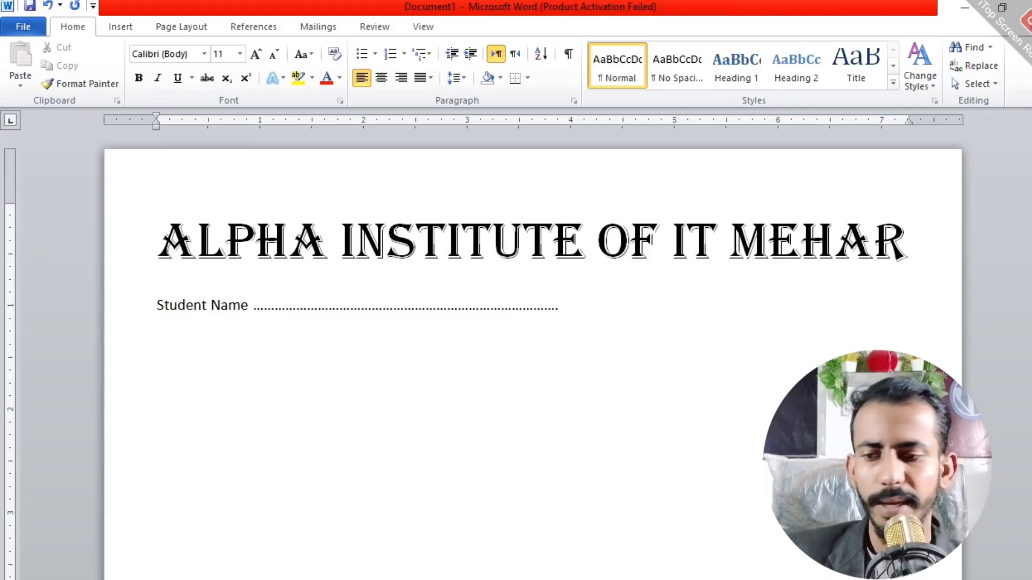
Add the label "Student ID" after the Student Name dots, followed by a dotted fill-in line reaching almost to the page's right margin.
type("Stud")
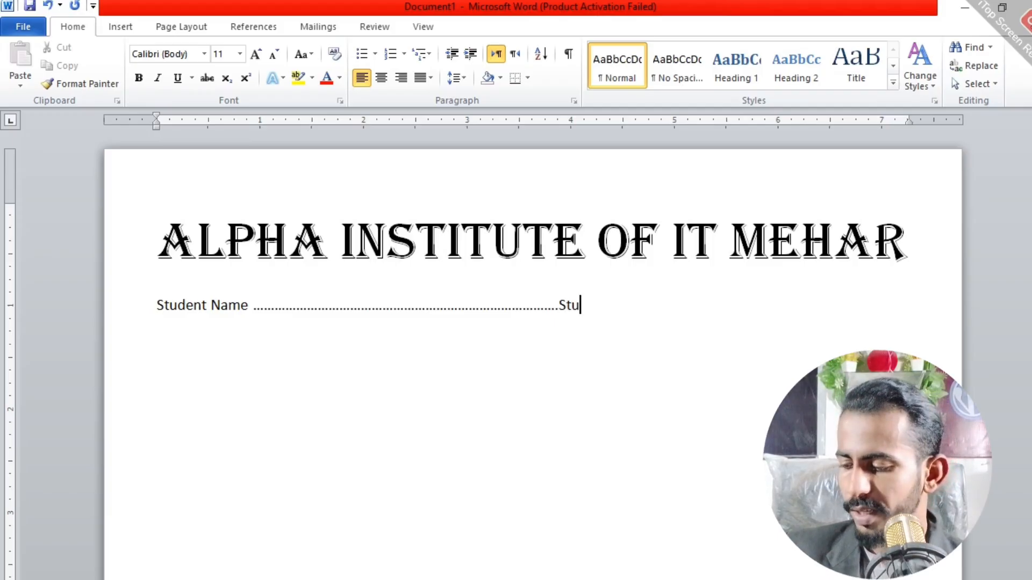
type("ent")
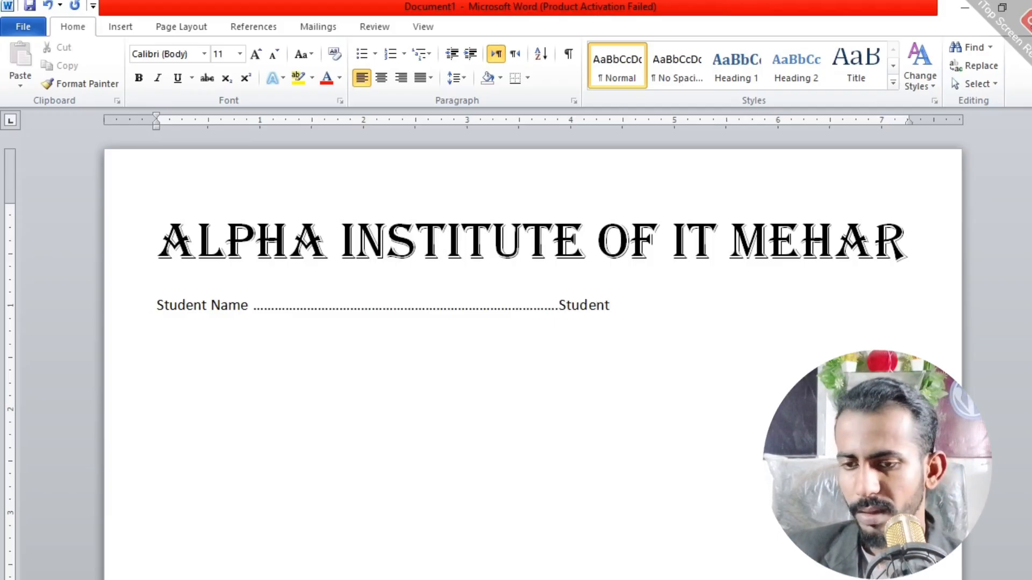
type("  ID")
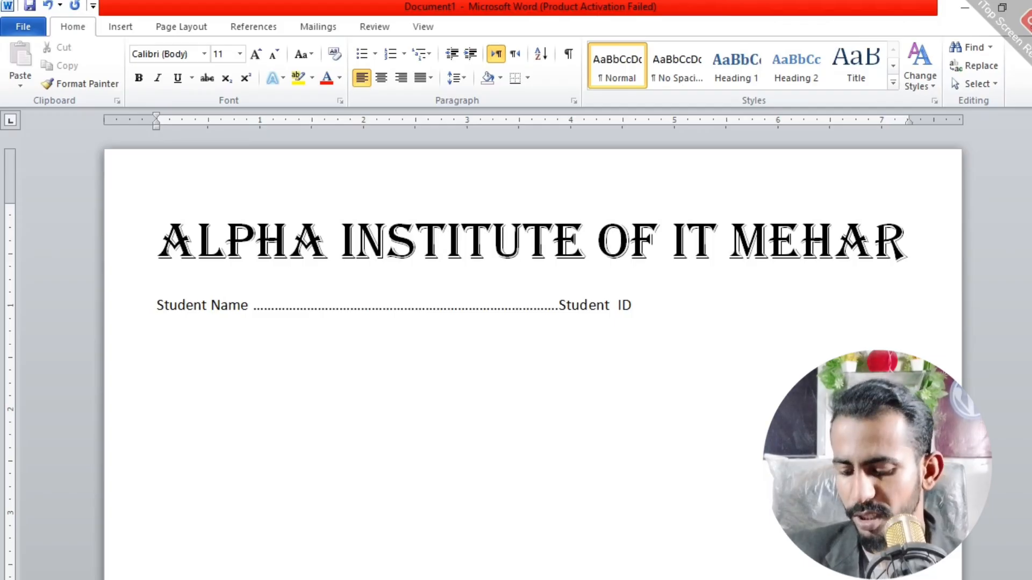
type("............................................")
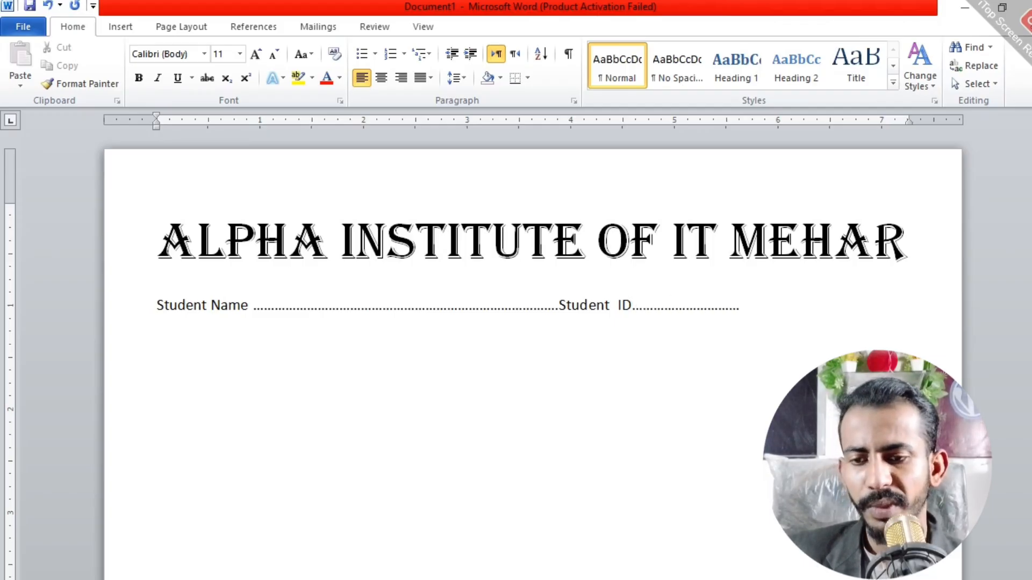
type("...........................................................")
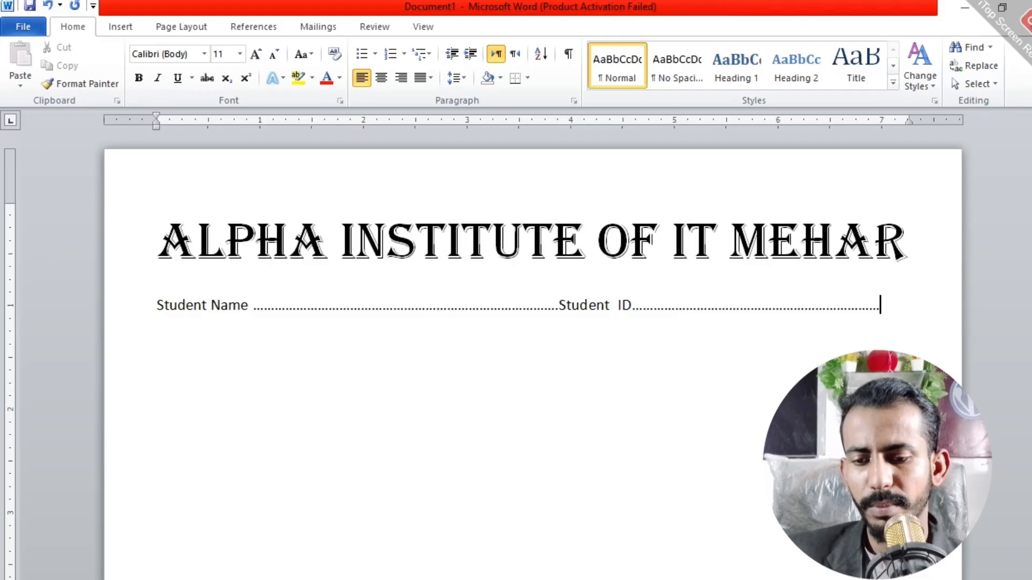
Write the label "Father Name" on a new line, followed by a dotted fill-in line spanning almost the full text width.
key("Return")
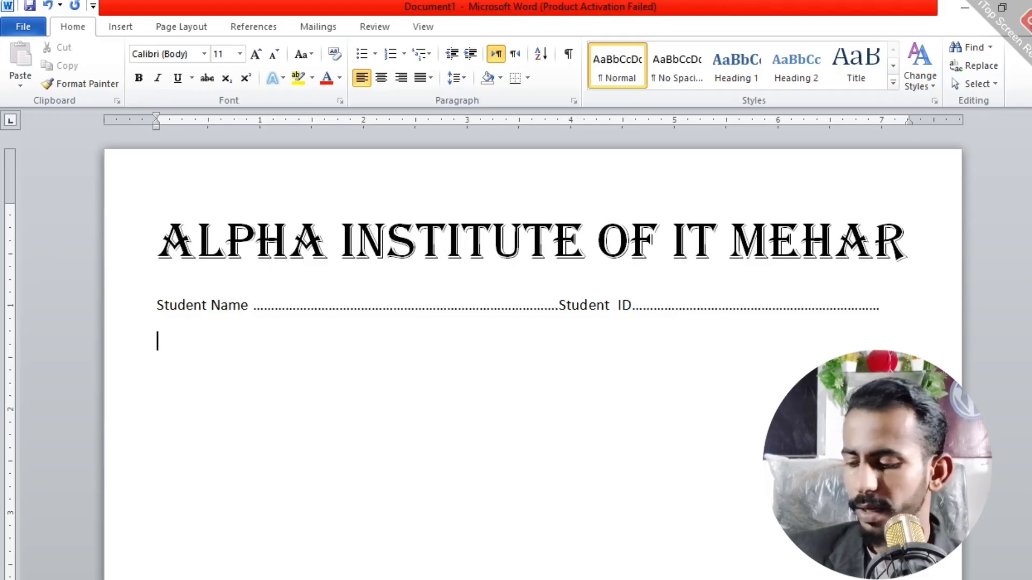
type("Father")
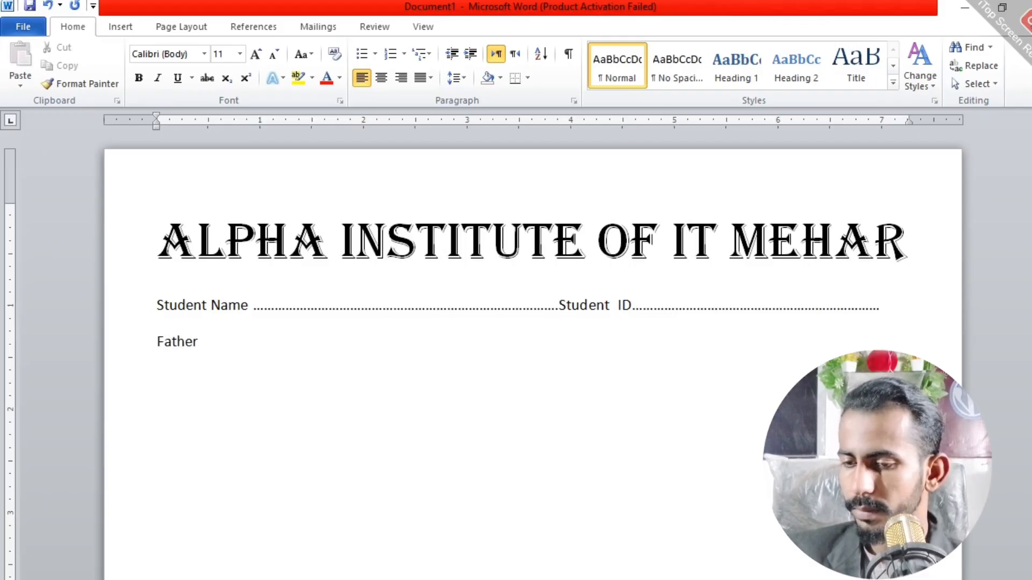
type(" Name")
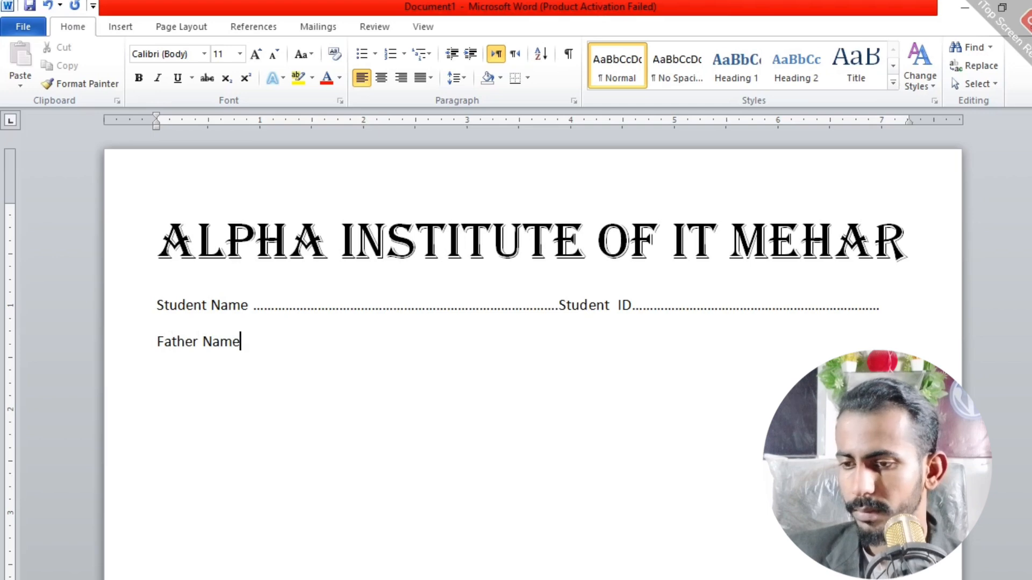
type("....................")
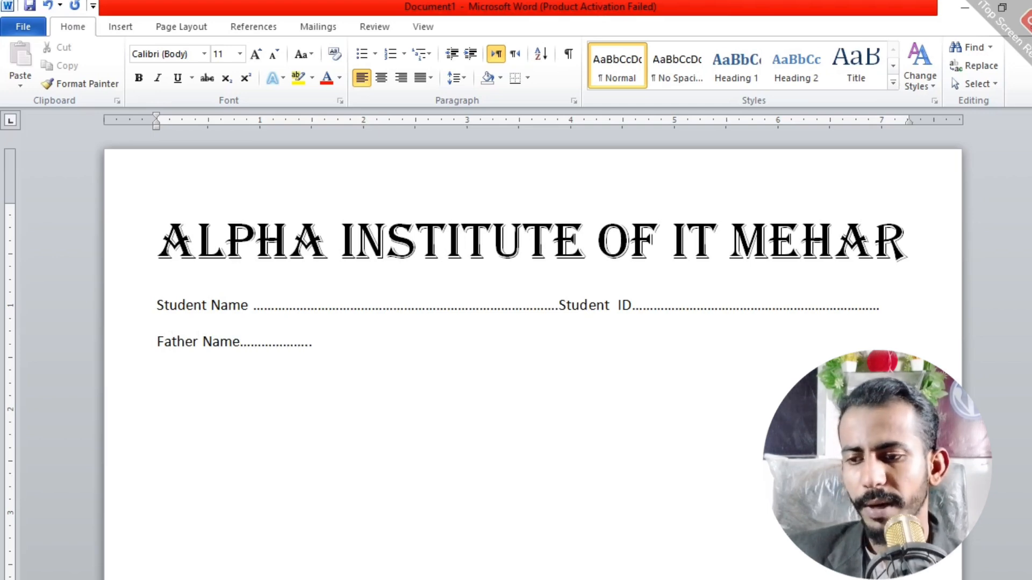
type("....................................................................")
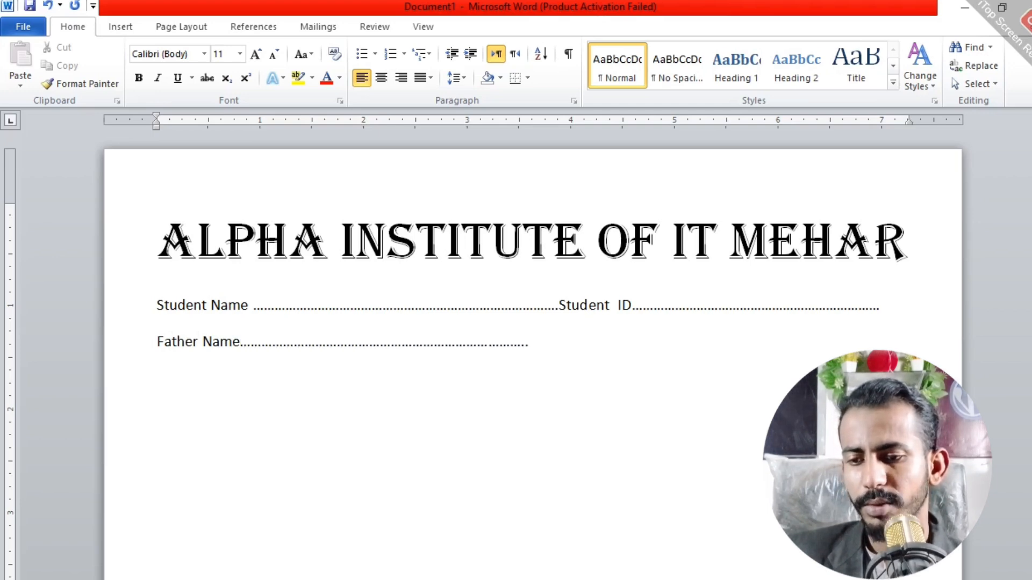
type(".........................................................................................................")
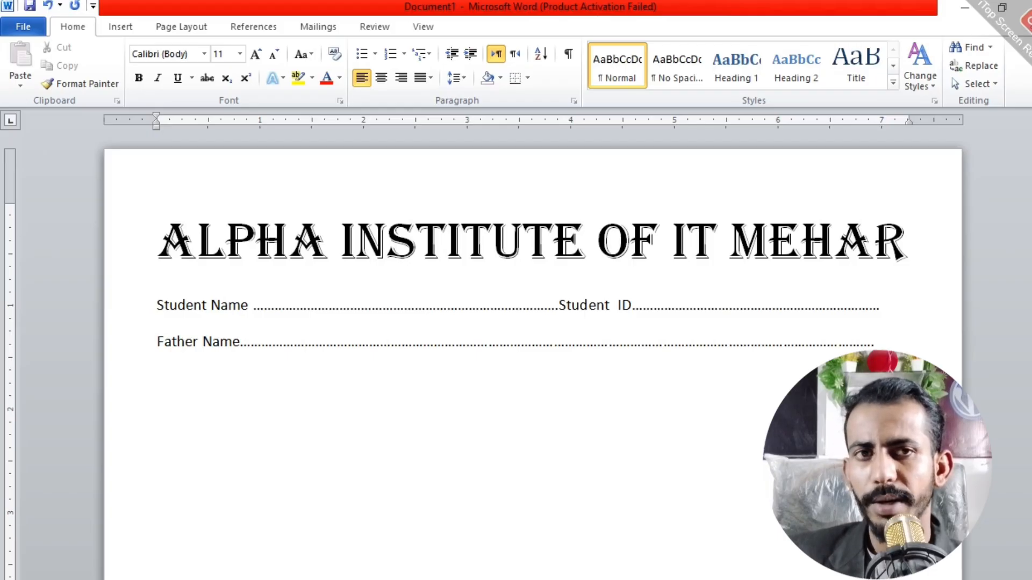
Add a "Date Of Birth" label below the Father Name line, followed by a dotted fill-in line across the page.
type("Da")
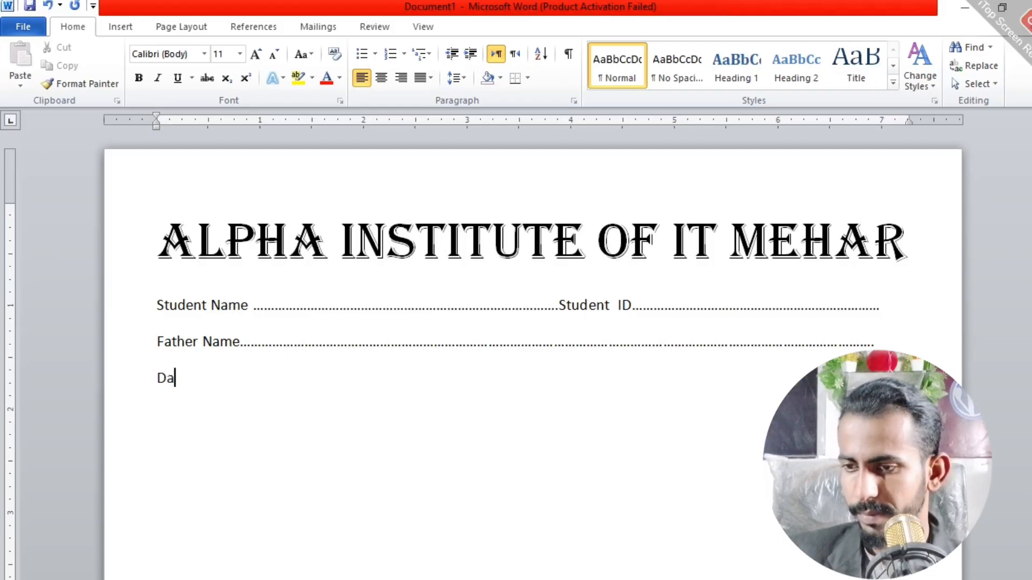
type("te ")
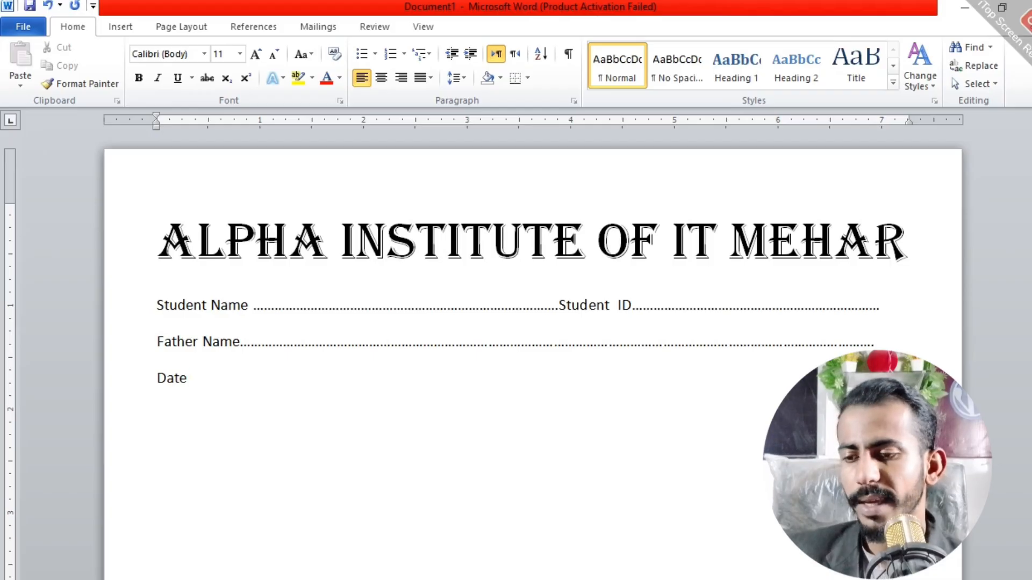
type("Of ")
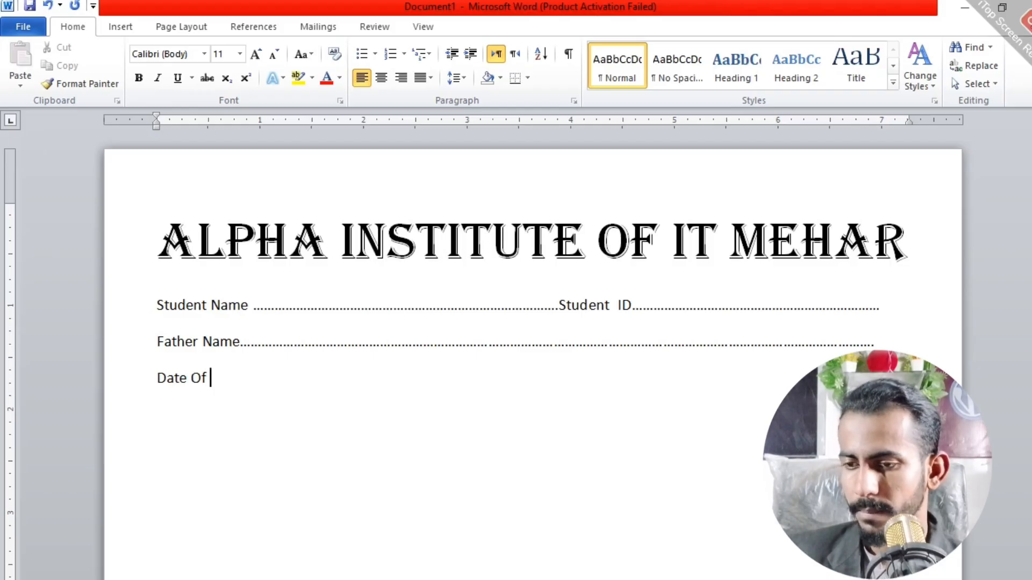
type("Bi")
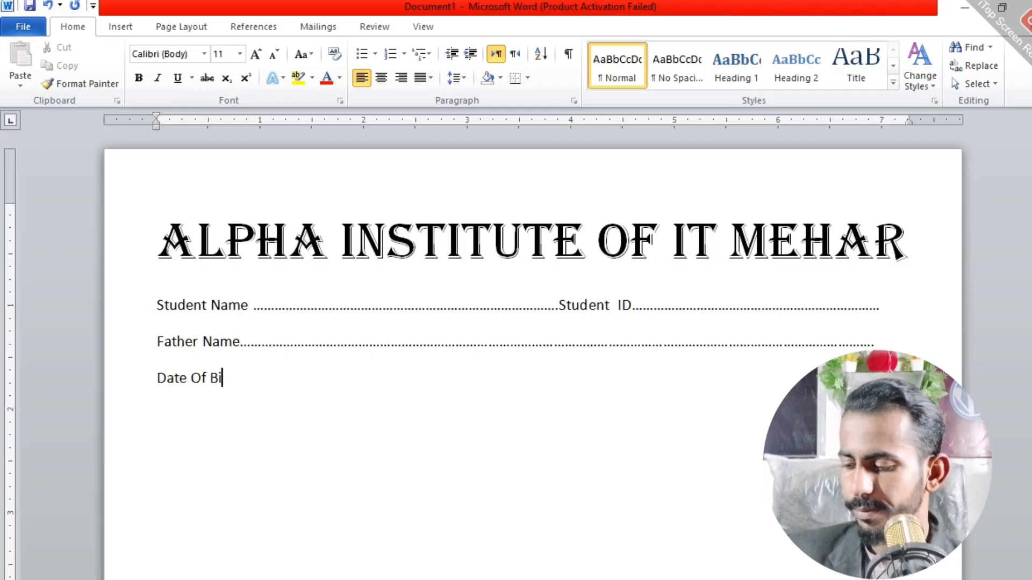
type("rth")
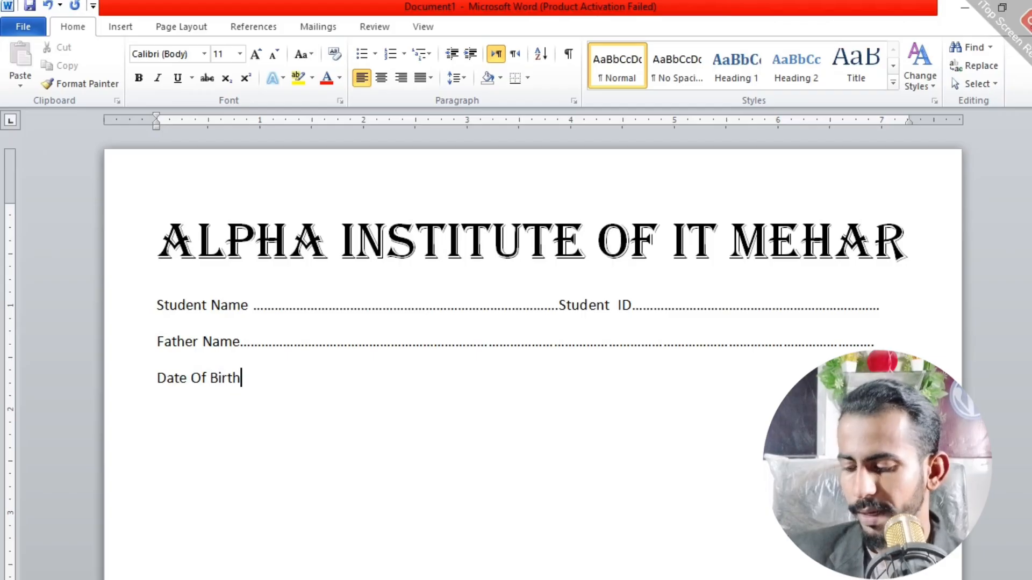
type("........................")
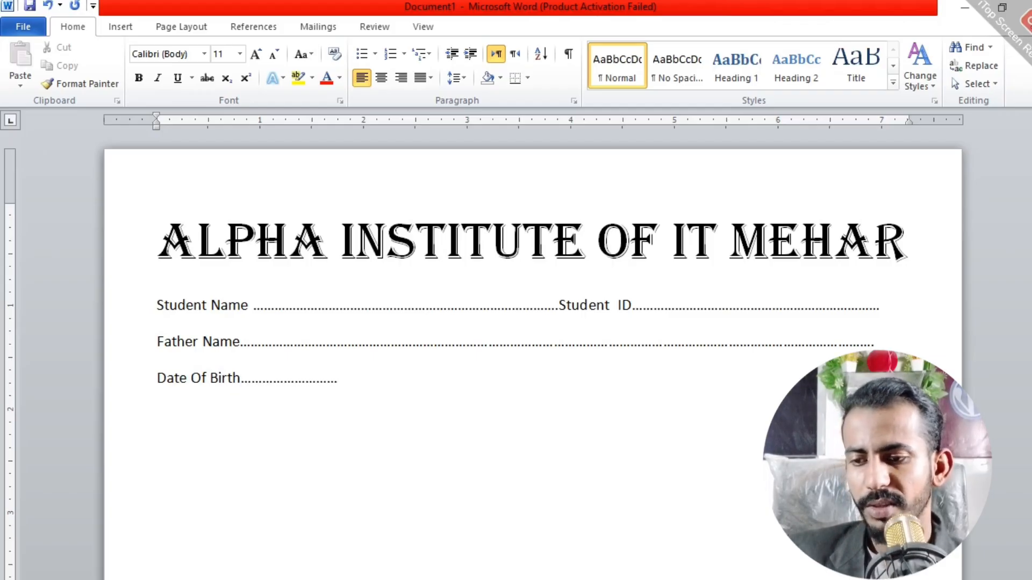
type("................................................................................")
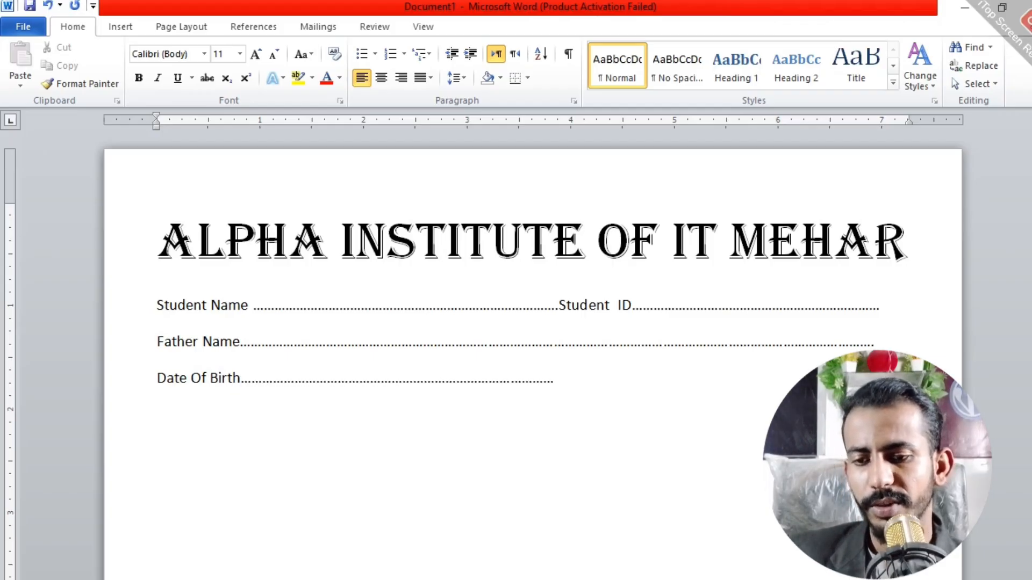
type("........................................................................................")
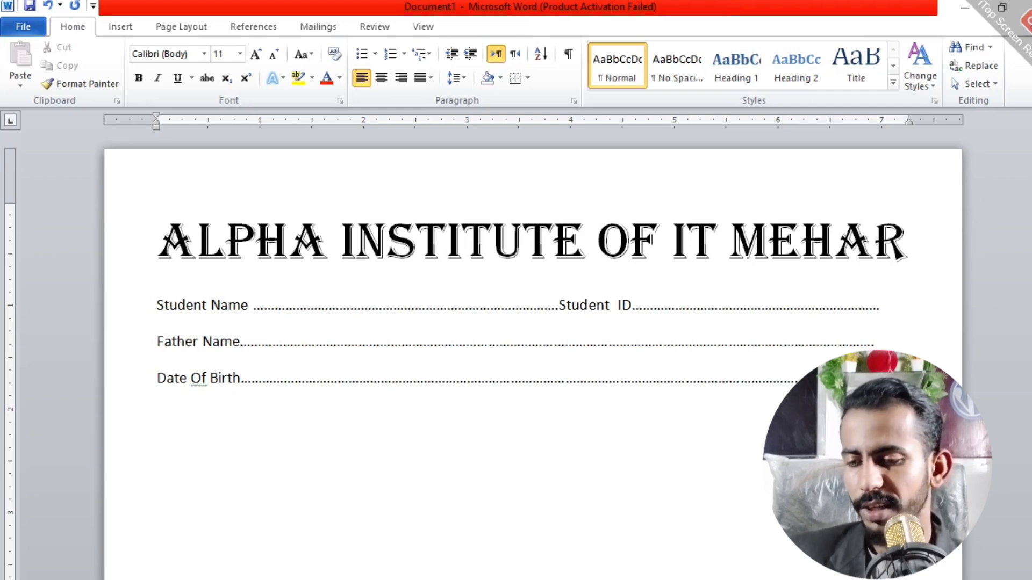
Write the label "Religion" on a new line below Date Of Birth, followed by a dotted fill-in line across the page.
key("Return")
type("R")
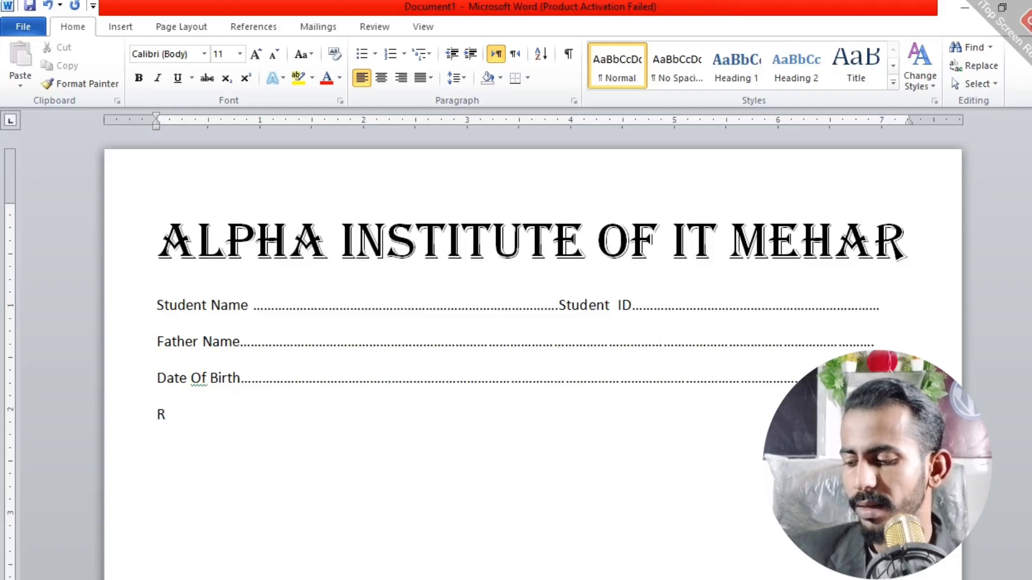
type("elig")
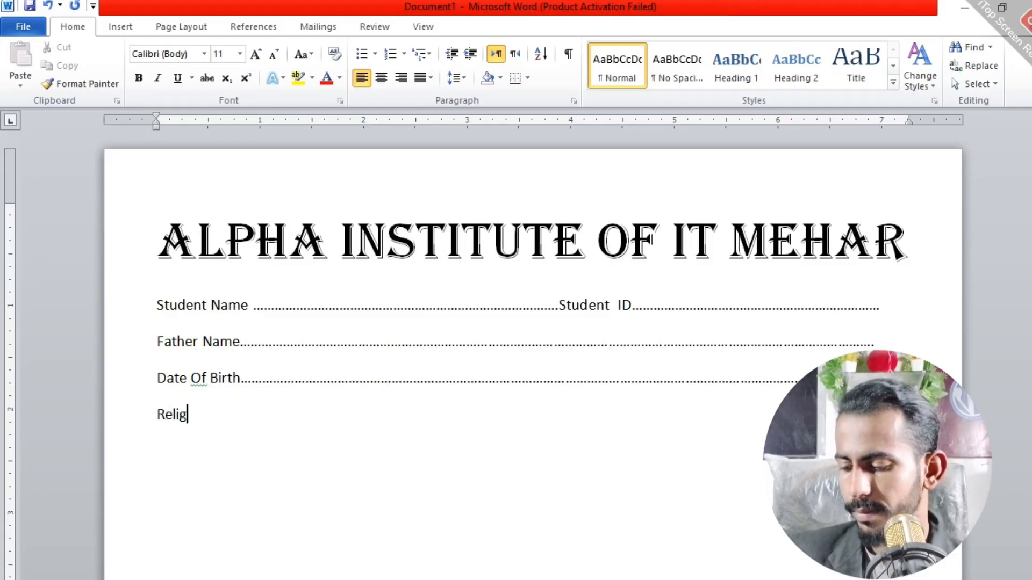
type("ion")
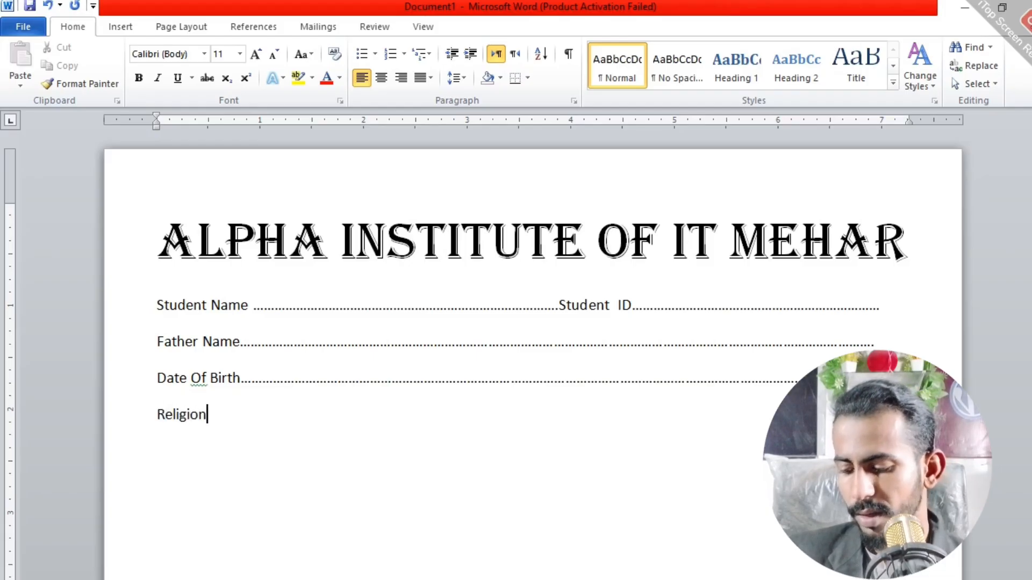
type("......................................................................")
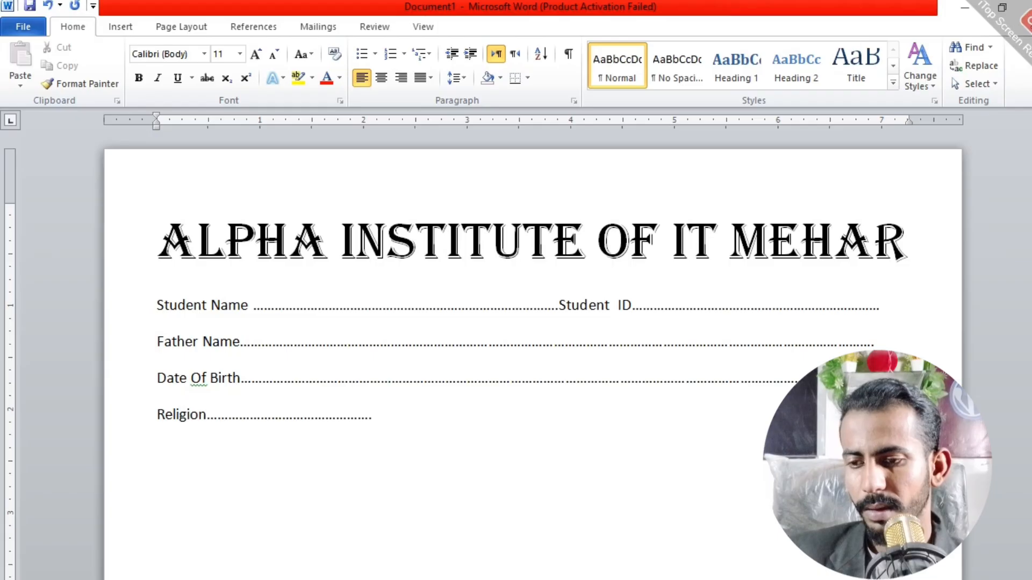
type("........................................................................")
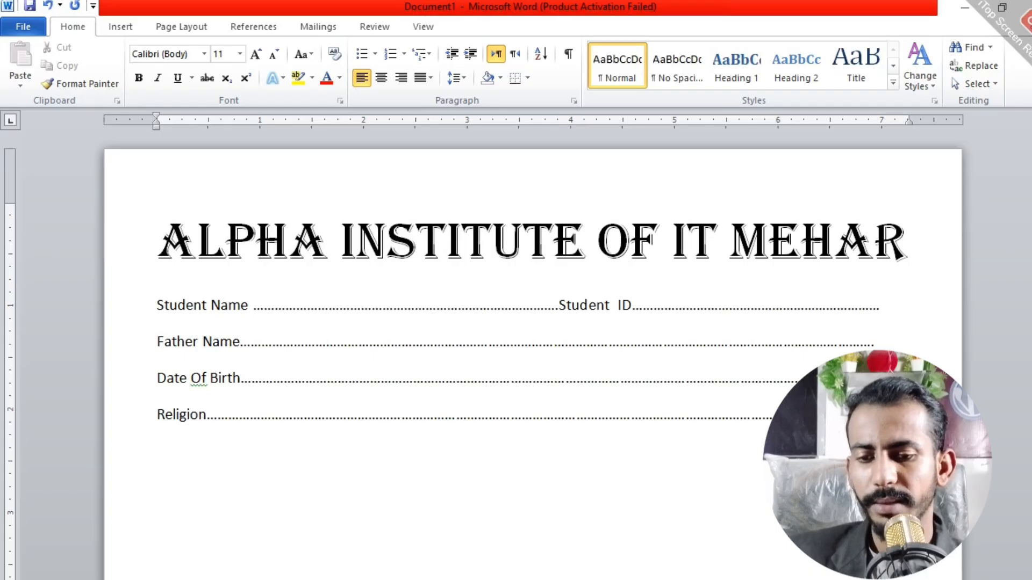
Add a "Course" label on a new line below Religion, with a dotted fill-in line running across the page.
key("Return")
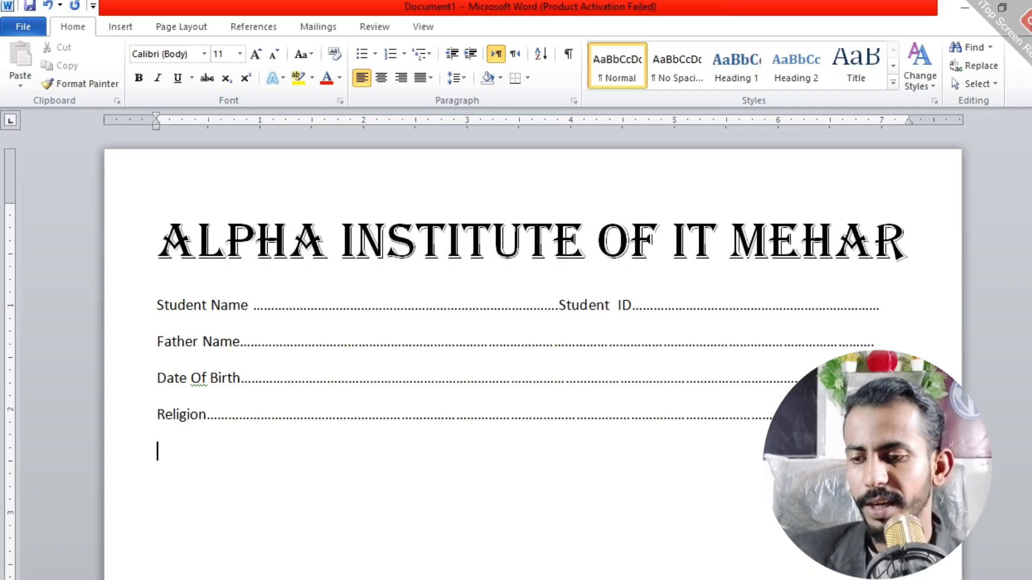
type("Course")
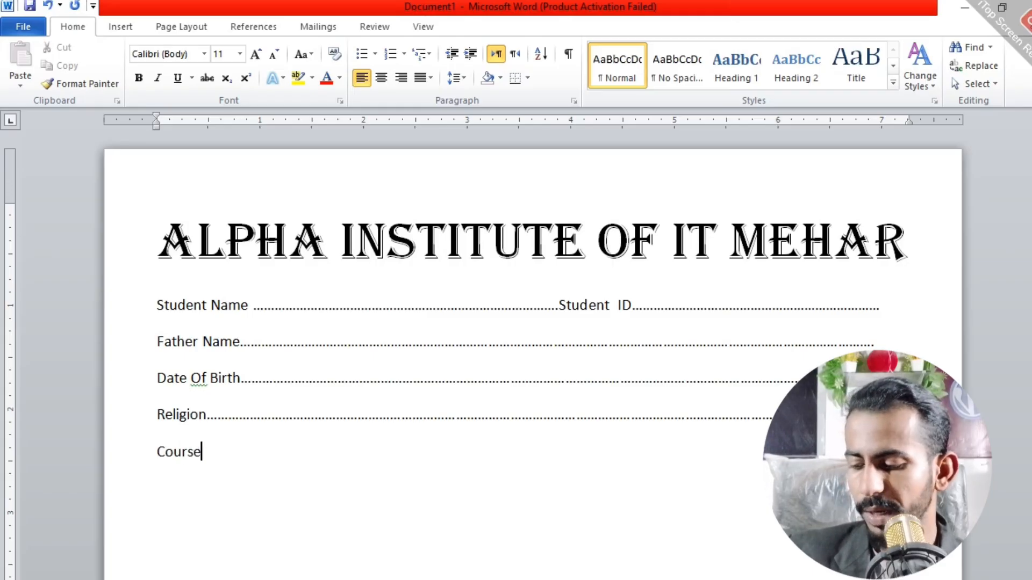
type("...........................................")
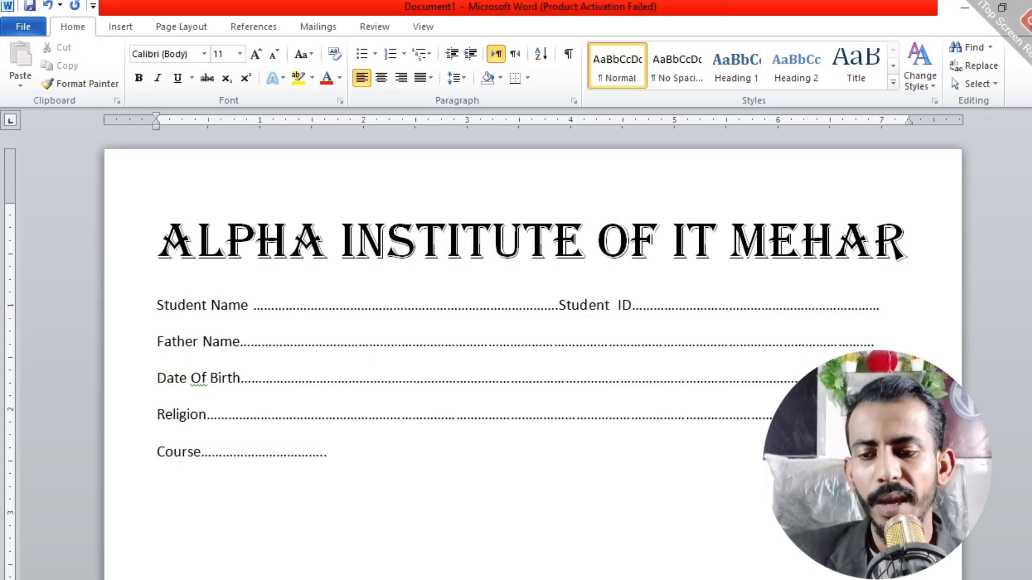
type(".....................................................")
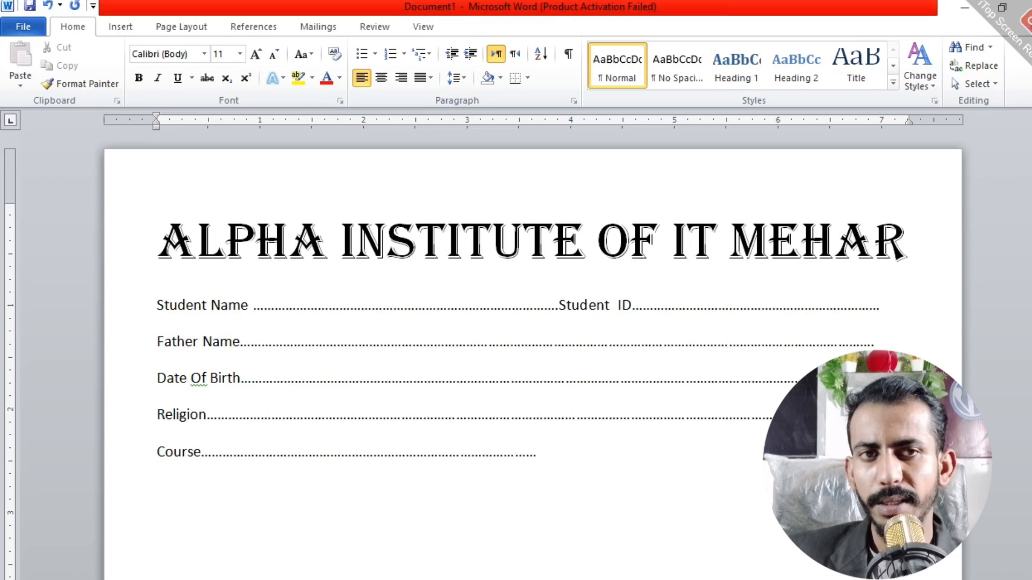
type("..............")
type("............................................................................")
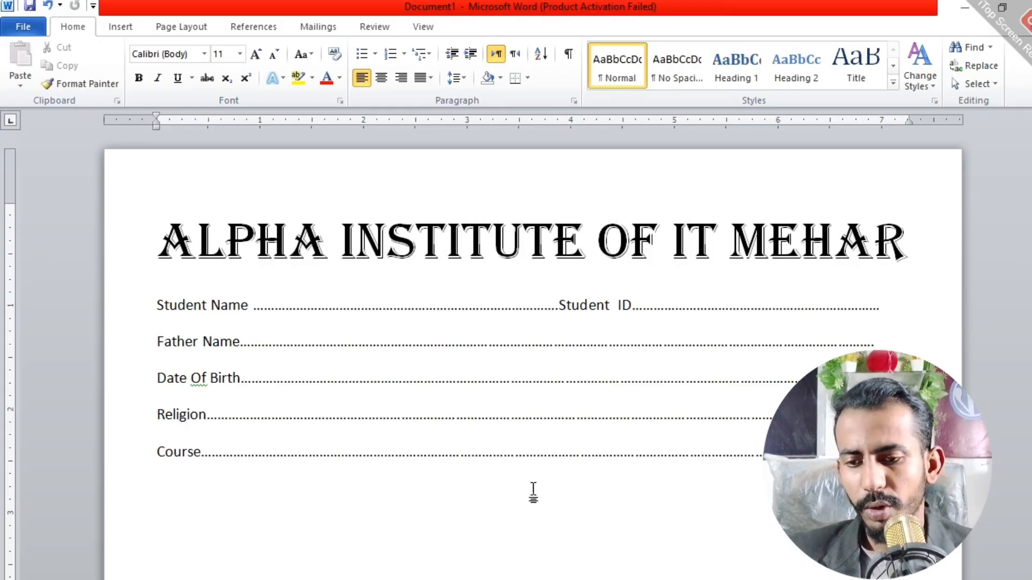
Insert the label "Addmission Date" within the Course line's dots, aligned below the start of the "Student ID" label.
left_click(559, 455)
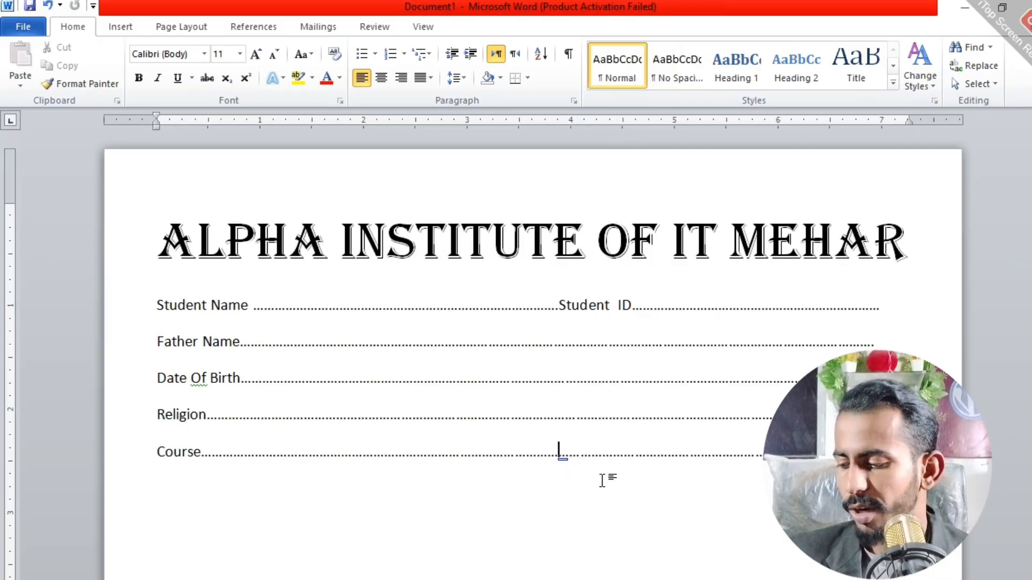
type("A")
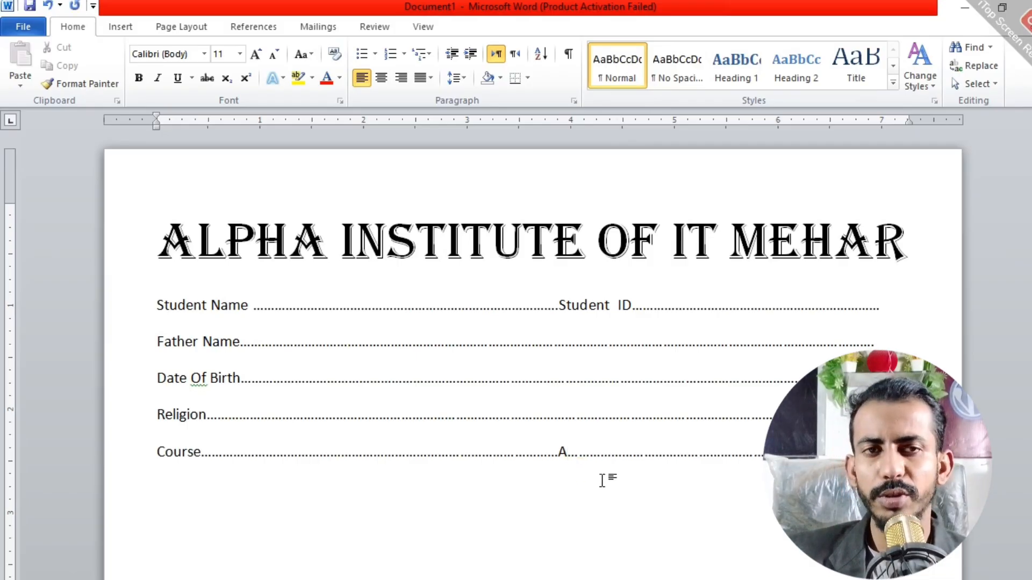
type("ddmi")
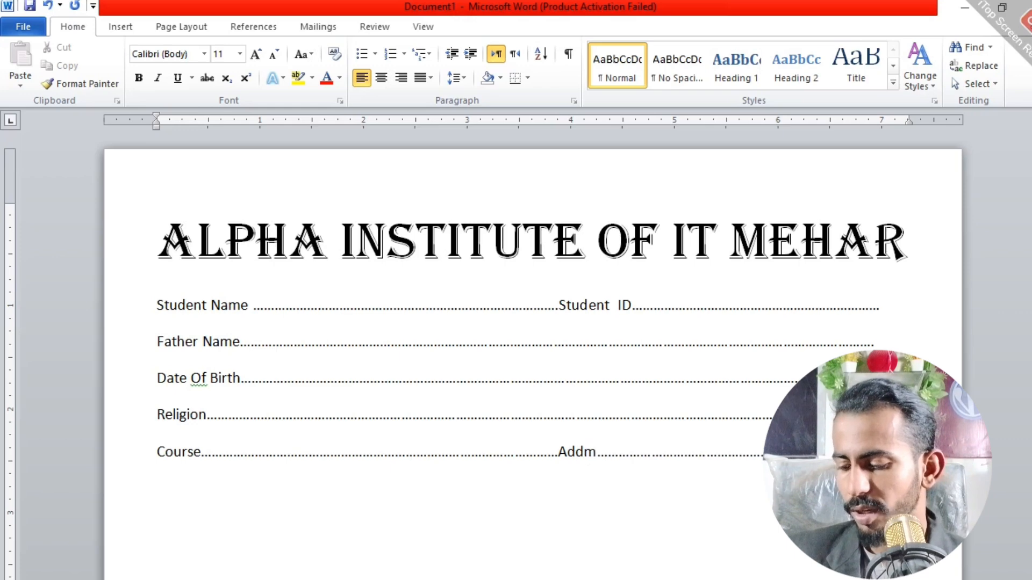
type("ssion ")
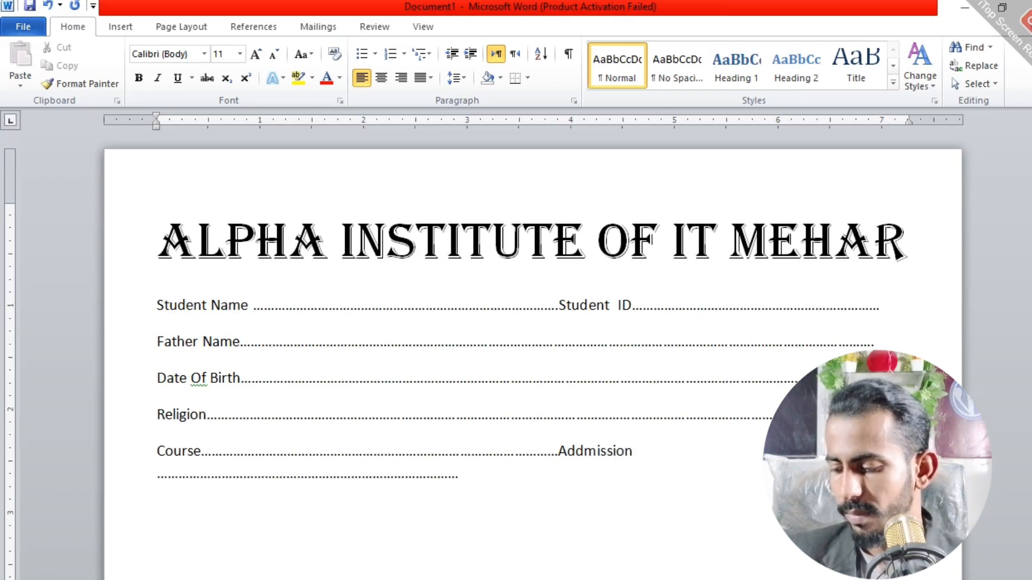
type("Date")
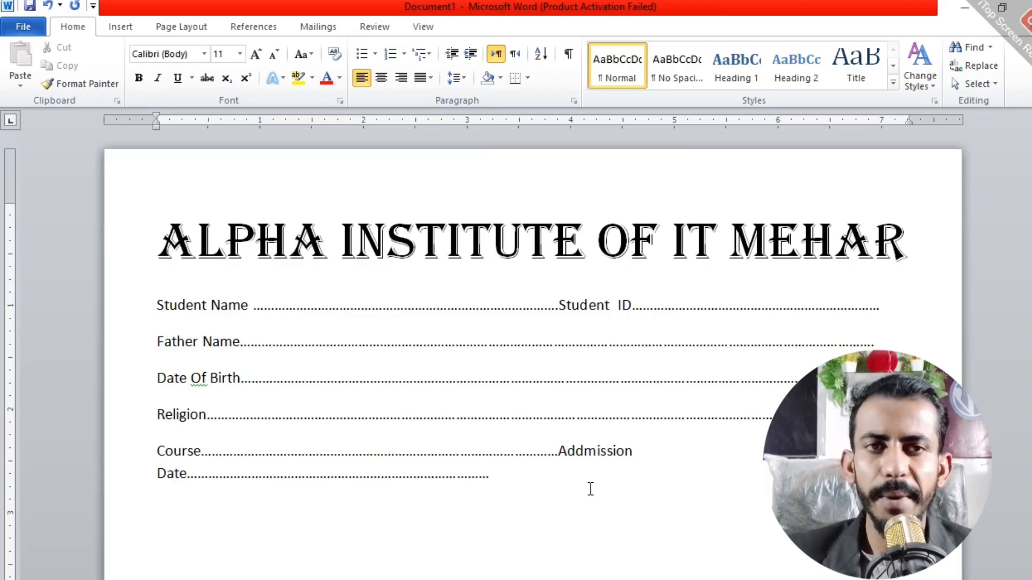
Delete the surplus dots at the end of the Addmission Date field so the Course entry fits on one line.
left_click(516, 487)
key("BackSpace")
key("BackSpace")
key("BackSpace")
key("BackSpace")
key("BackSpace")
key("BackSpace")
key("BackSpace")
key("BackSpace")
key("BackSpace")
key("BackSpace")
key("BackSpace")
key("BackSpace")
key("BackSpace")
key("BackSpace")
key("BackSpace")
key("BackSpace")
key("BackSpace")
key("BackSpace")
key("BackSpace")
key("BackSpace")
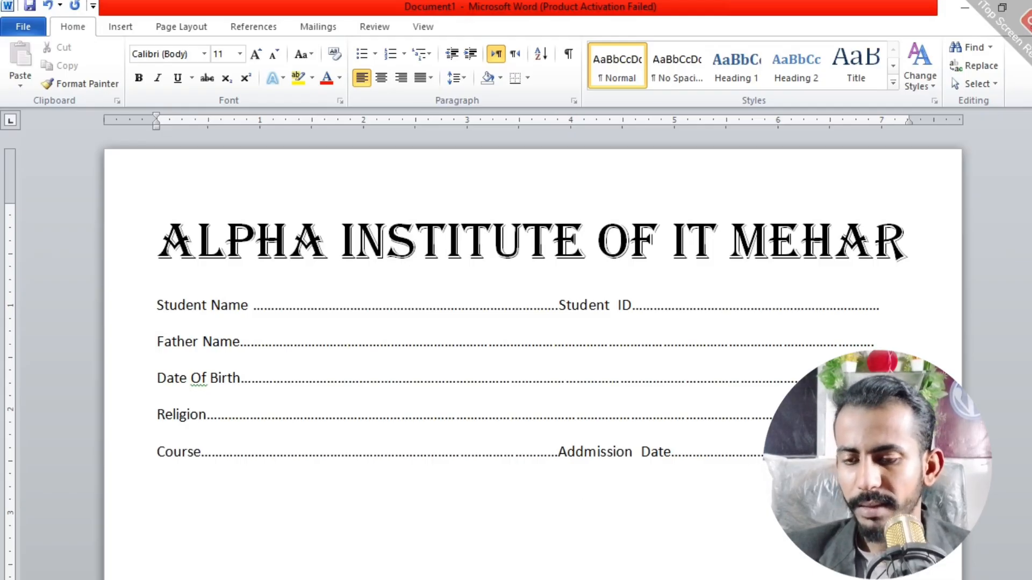
Add the label "Adress:" on the line below Course, with a dotted fill-in line reaching about the middle of the page.
type("Adress:.")
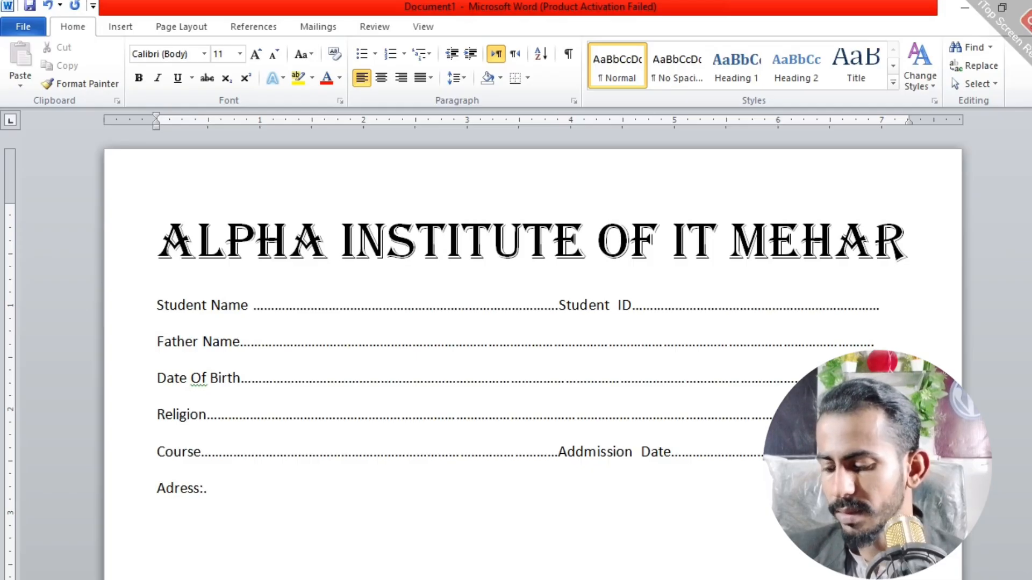
type("................................................................")
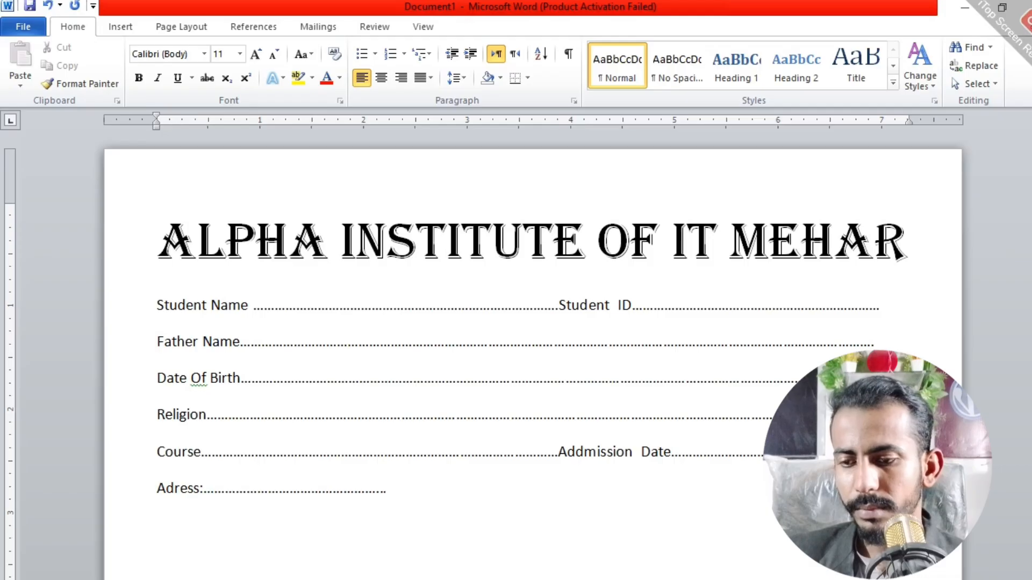
type("........................................................")
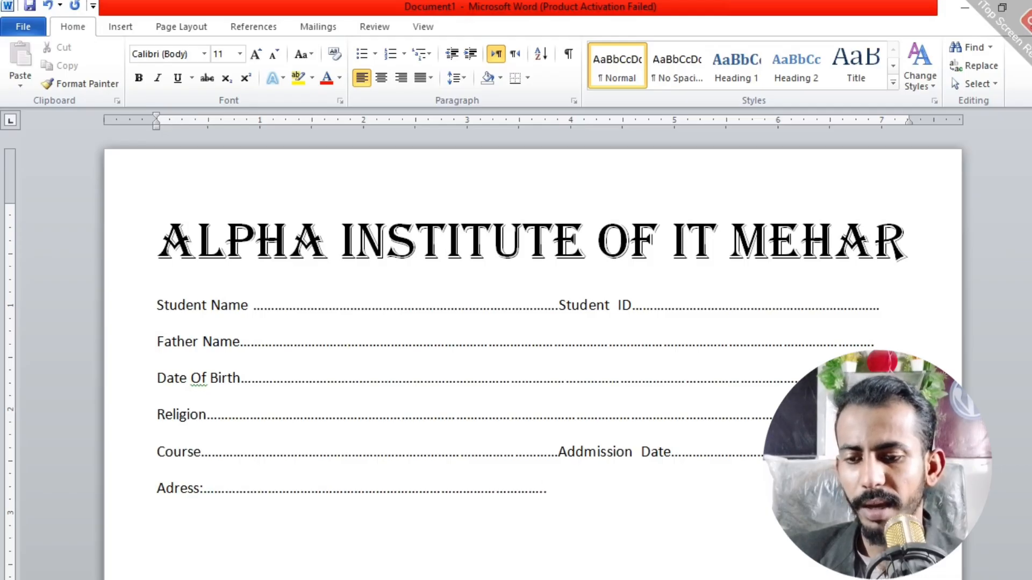
type("..")
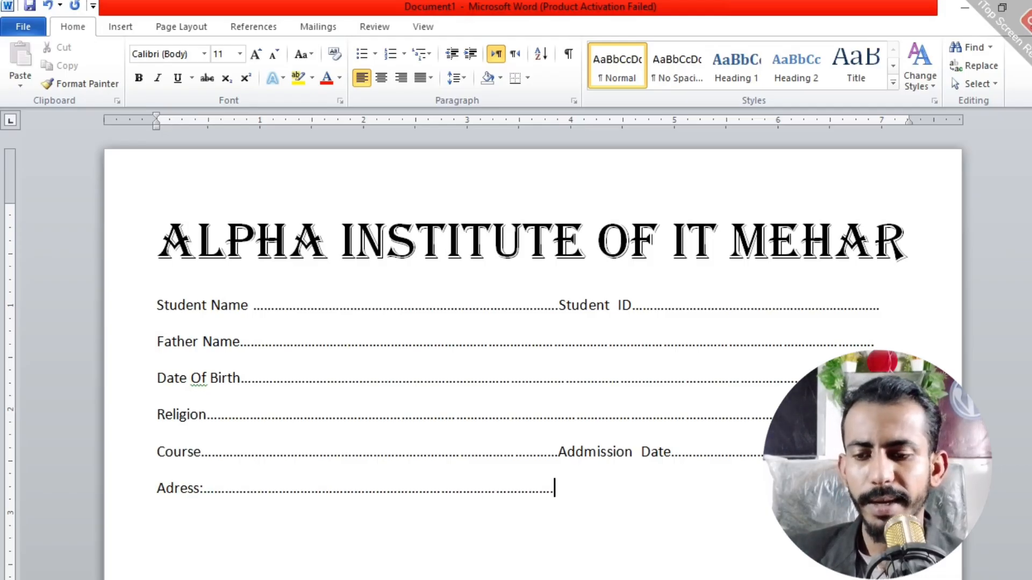
Add the label "Email" after the Adress dots on the same line, followed by dots to the line's end.
type("Ema")
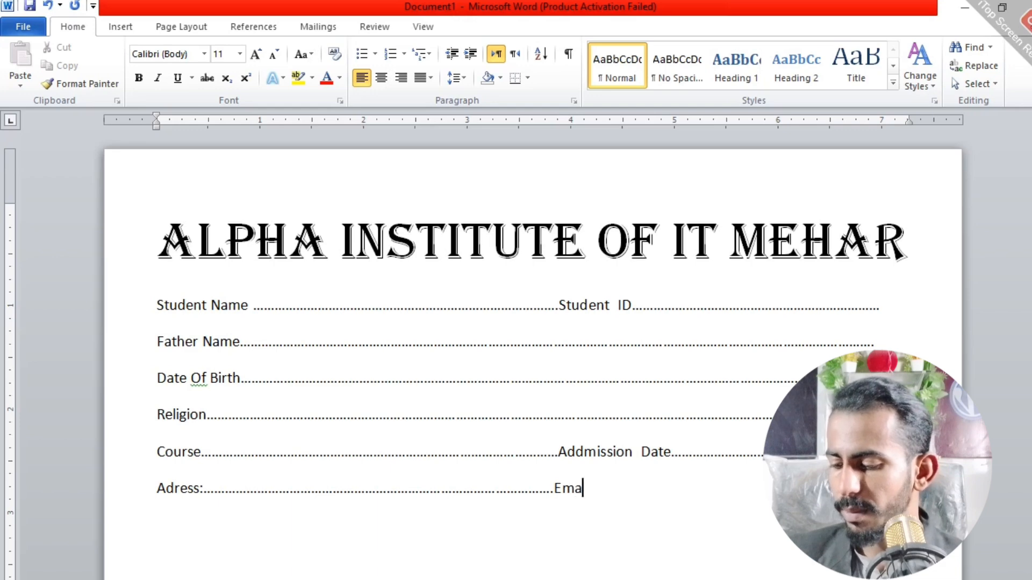
type("il")
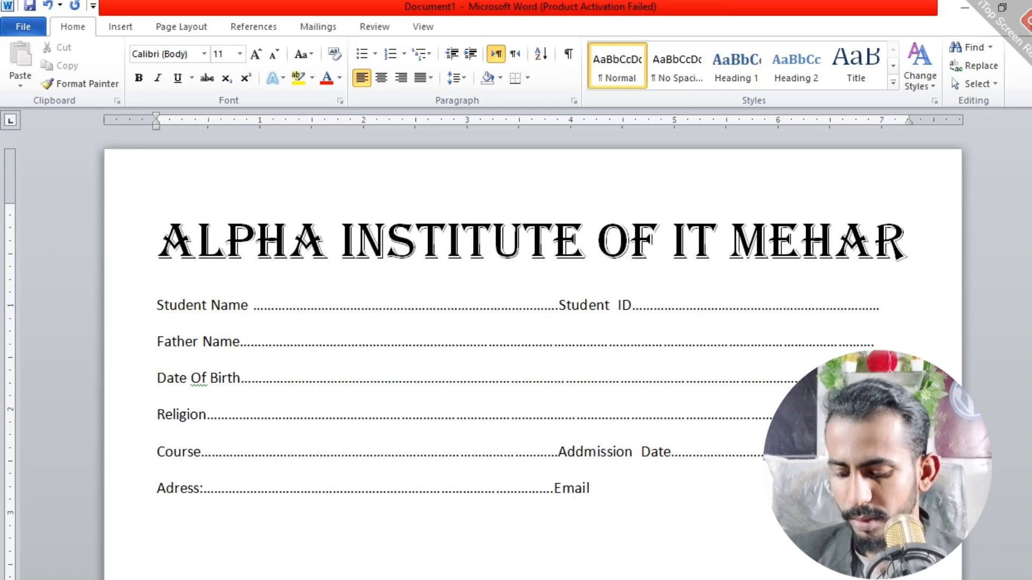
type("............................................................")
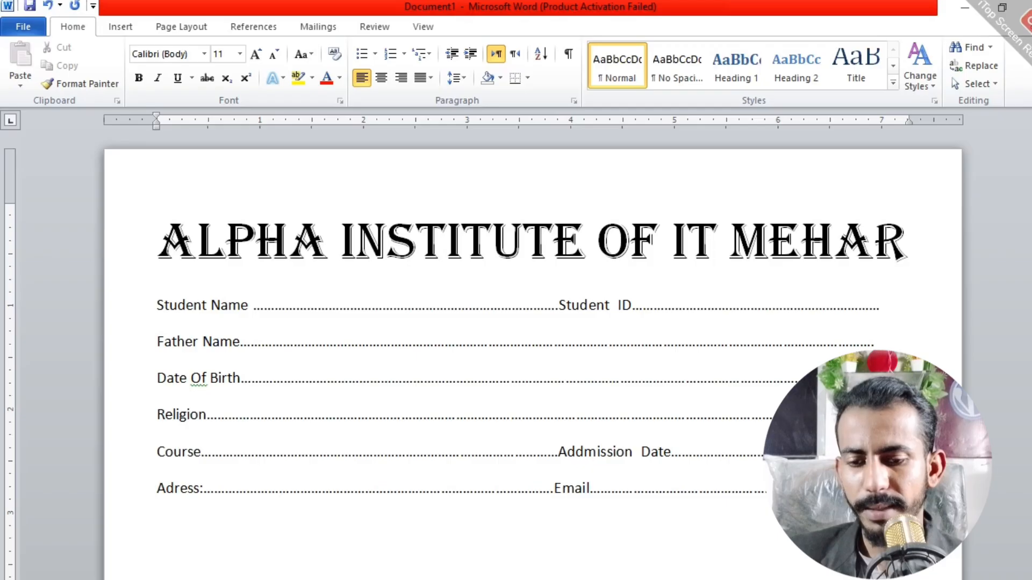
Add a "Phone Number" label on a new line below Adress, with a dotted fill-in line running across the page.
key("Return")
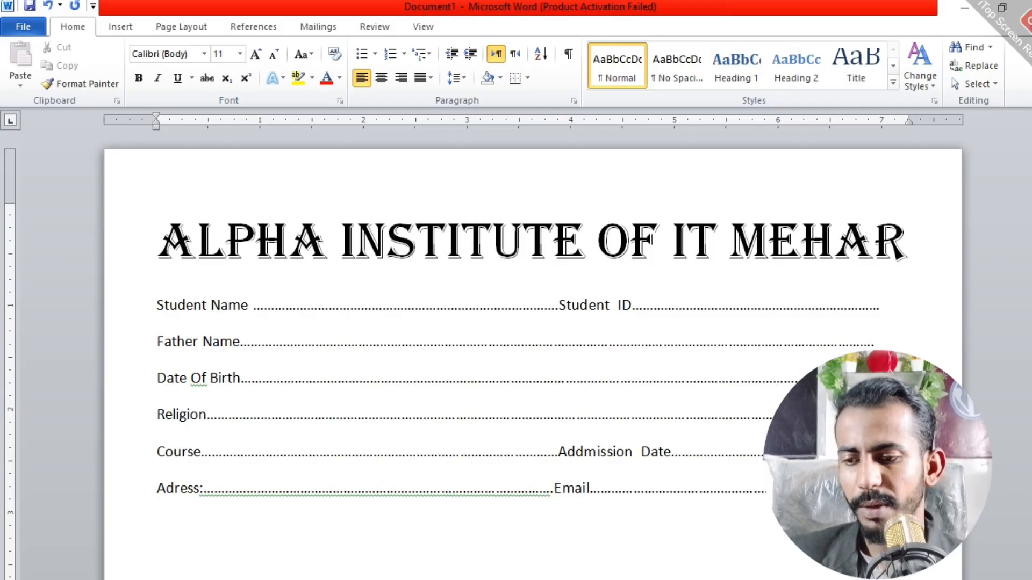
type("Phon")
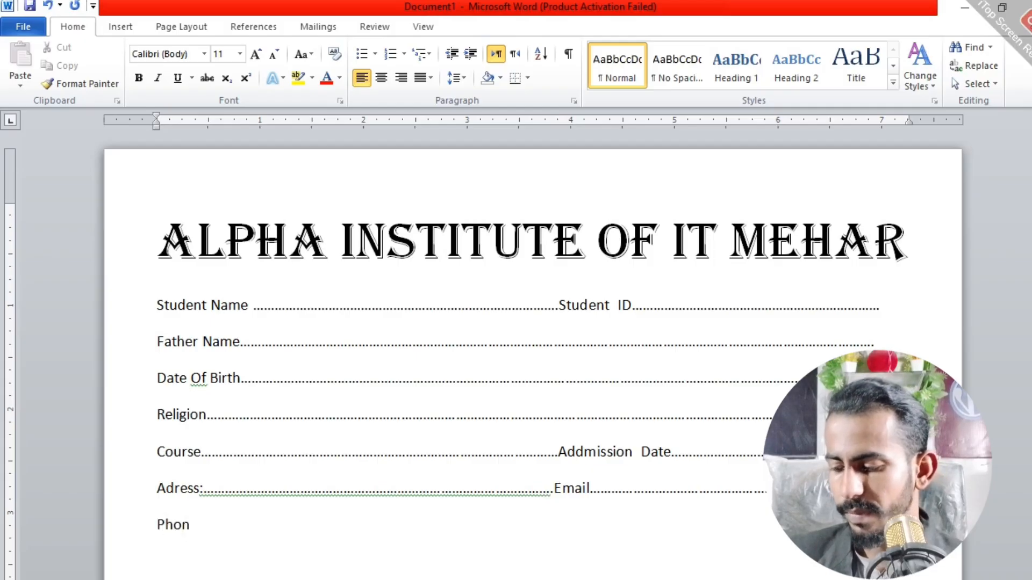
type("e Nu")
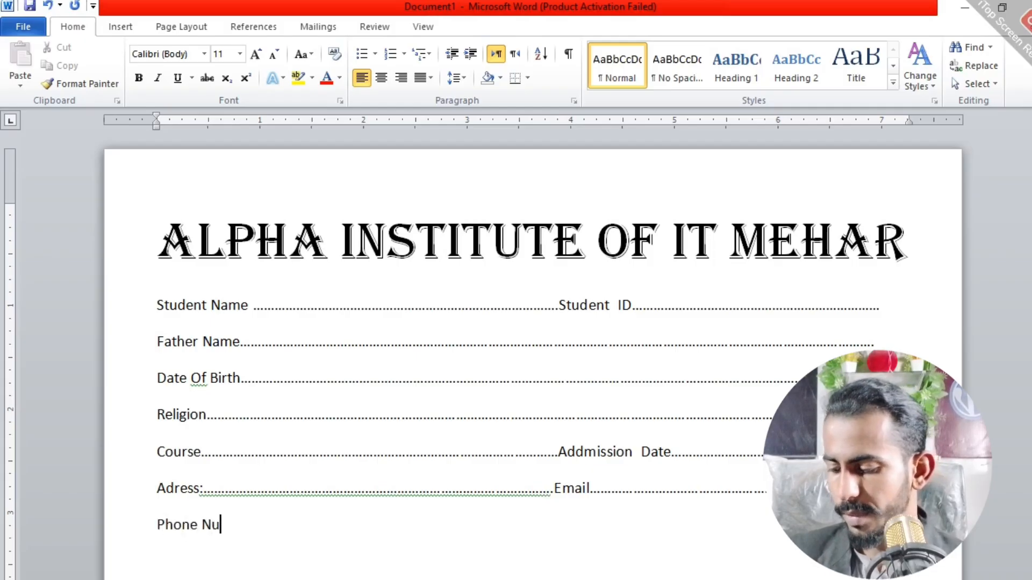
type("mber")
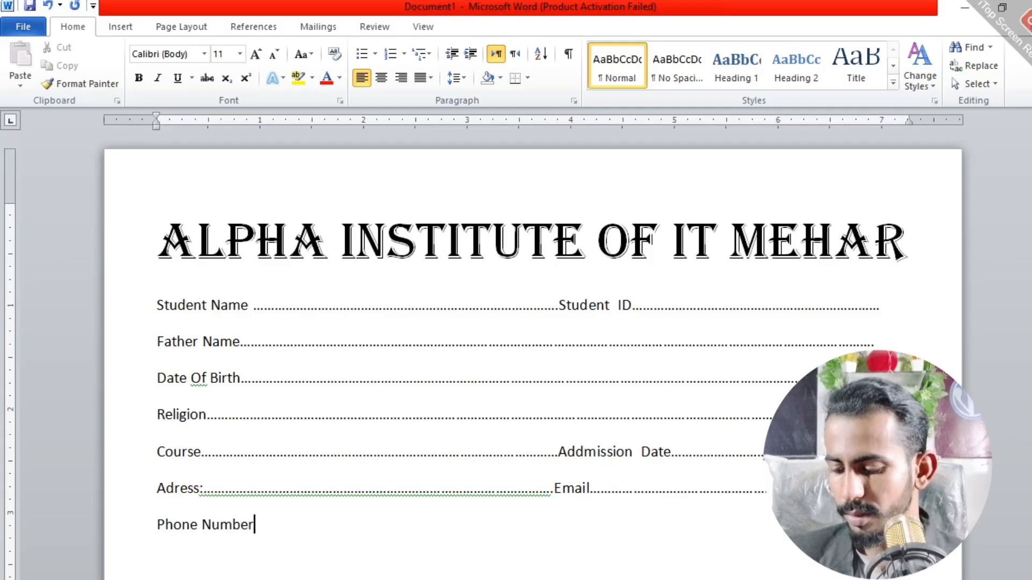
type("...............................................")
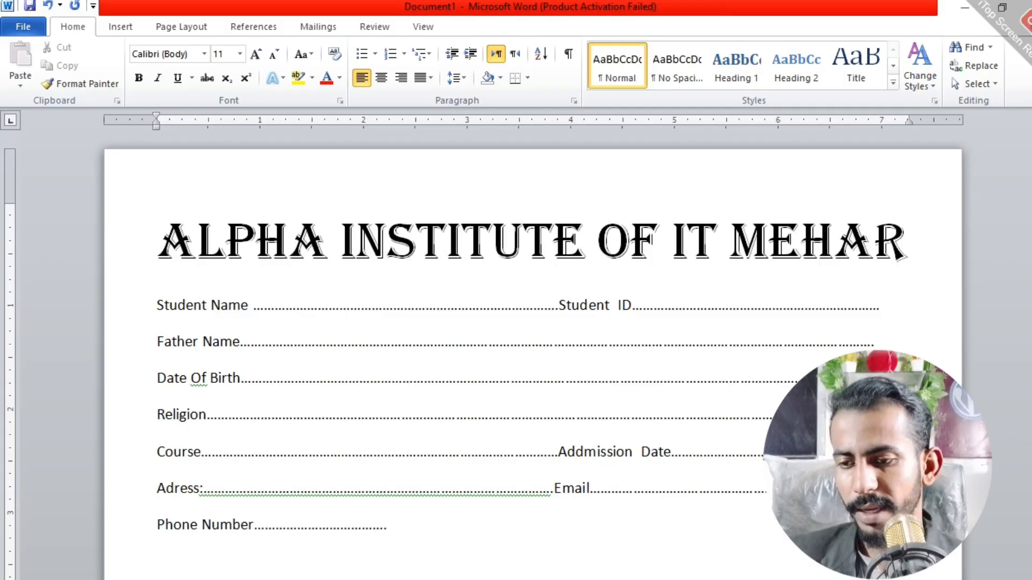
type("...............................................................................")
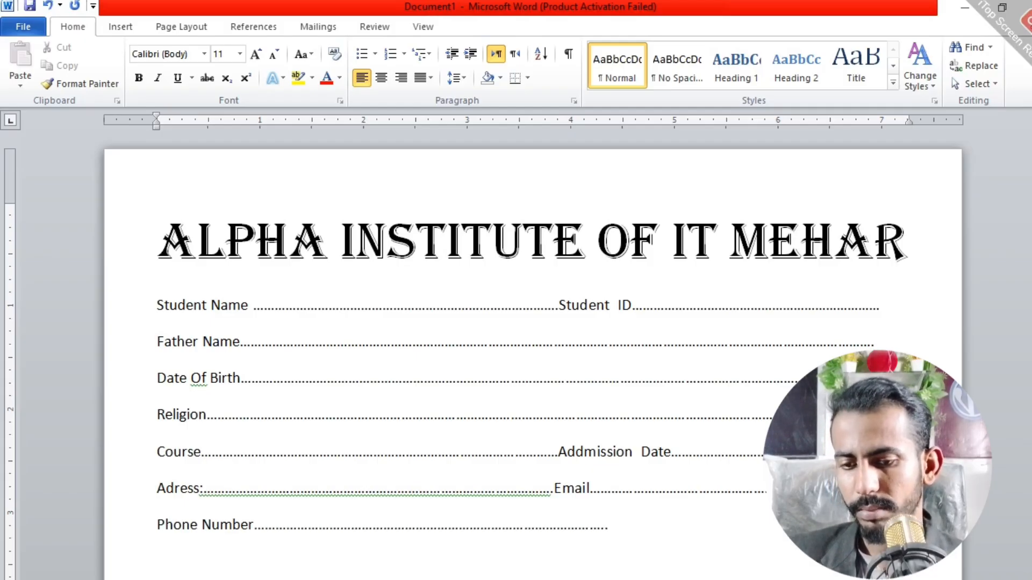
type("........................")
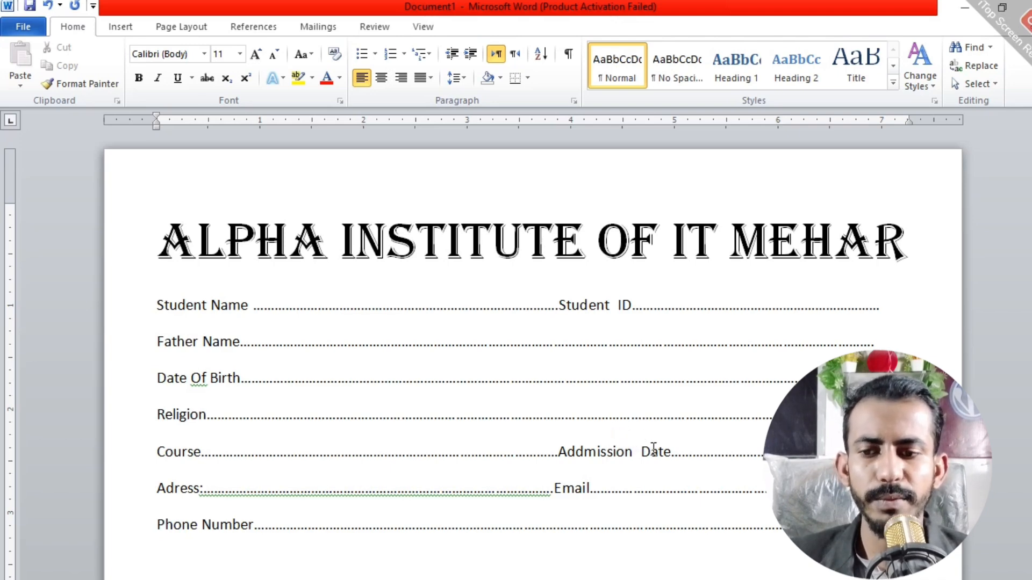
Write the heading "Courses:" below the Phone Number line, leaving one empty line between them.
scroll(651, 448, "down", 2)
left_click(992, 578)
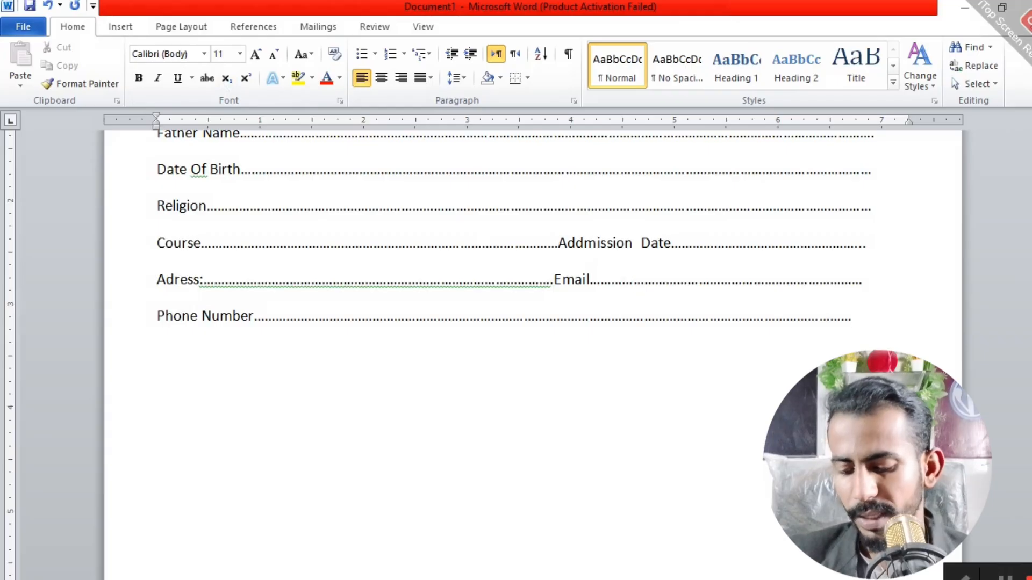
key("Return")
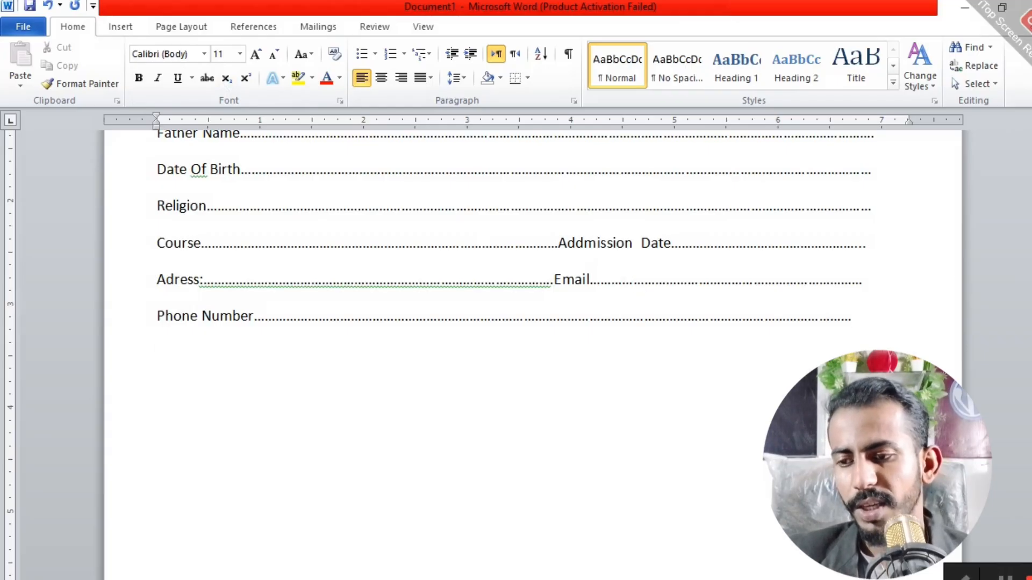
key("Return")
type("Co")
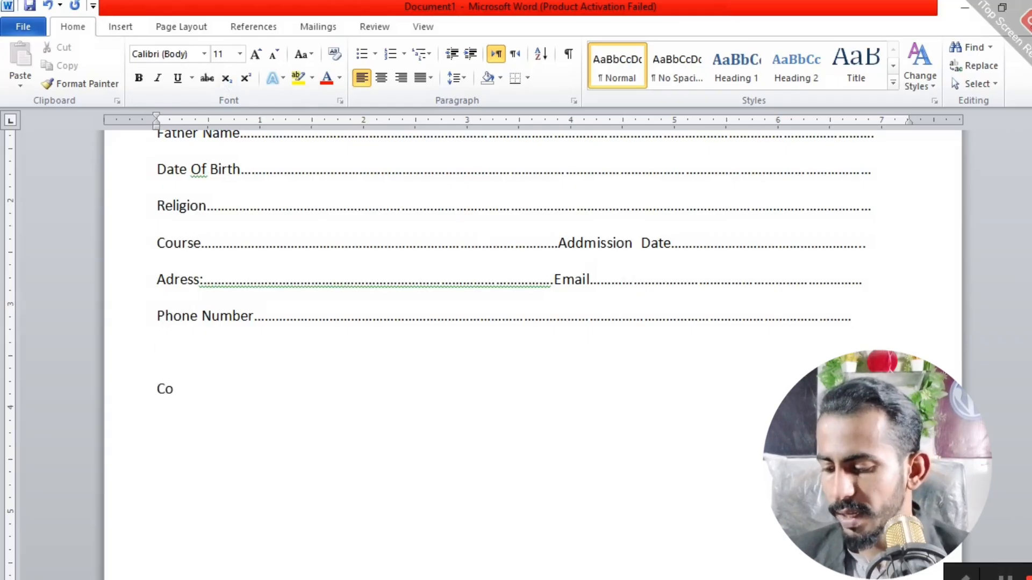
type("urs")
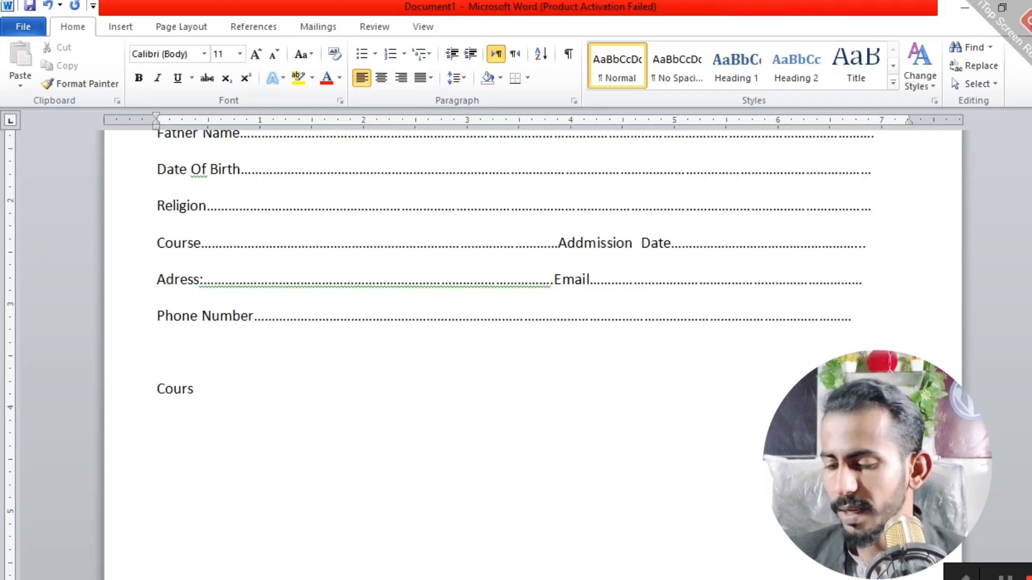
type("es")
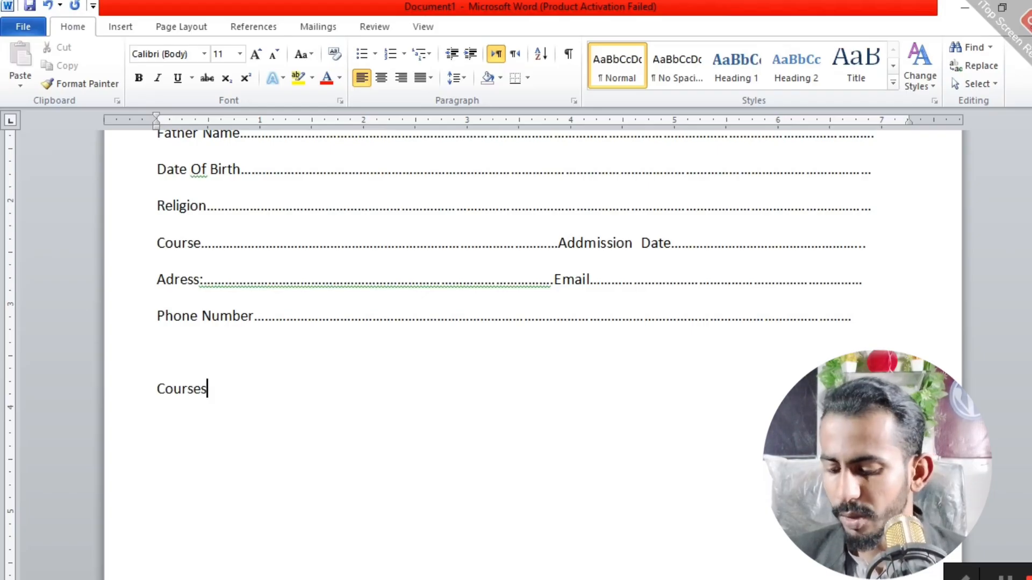
type(":")
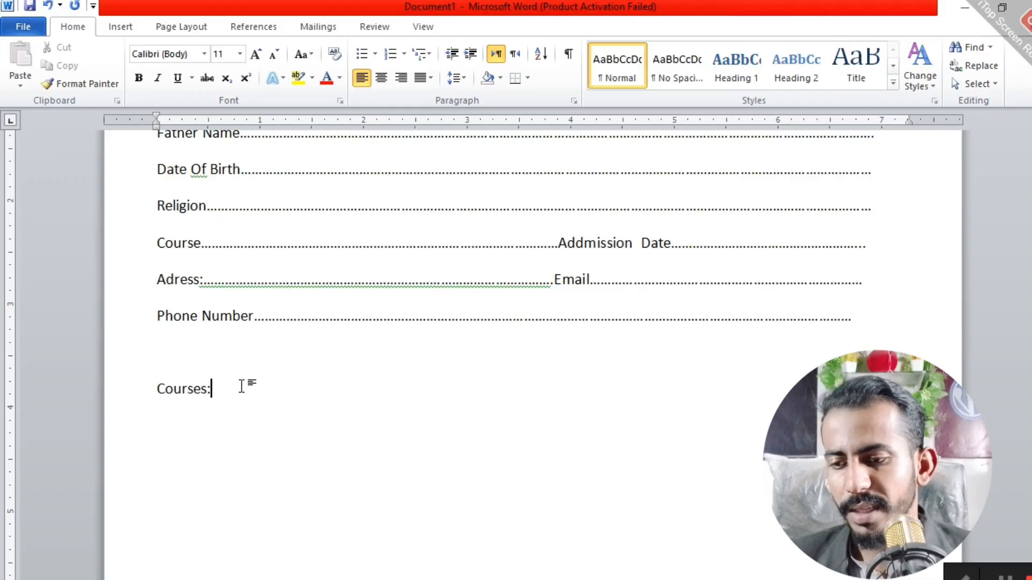
Set the font size of the "Courses:" heading to 22.
left_click_drag(242, 387, 160, 391)
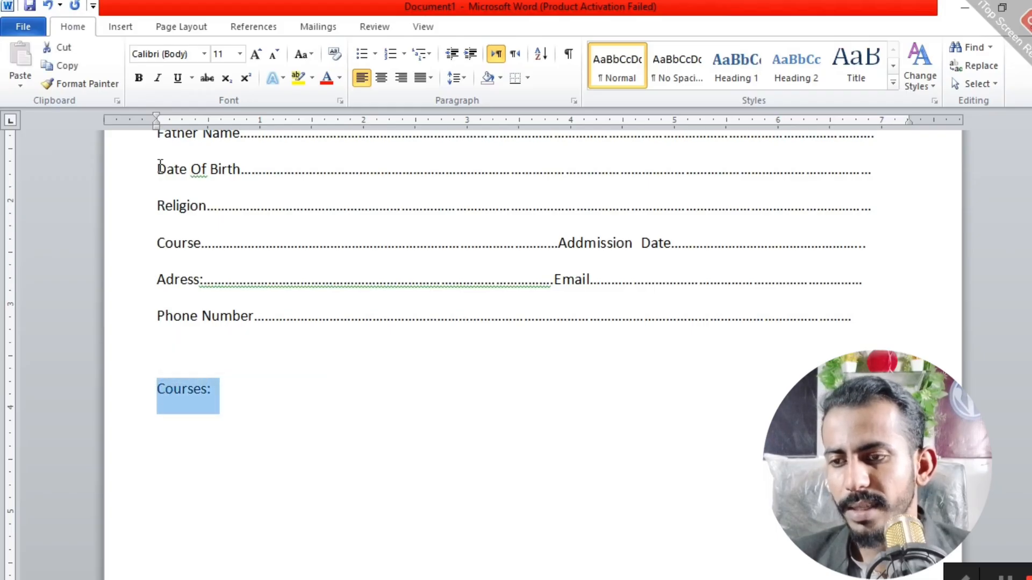
left_click(240, 56)
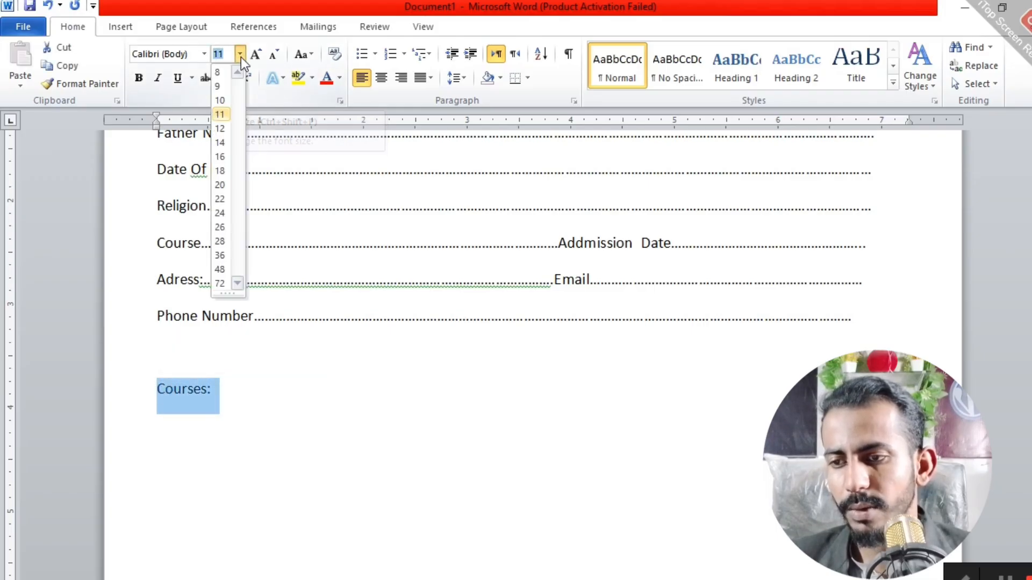
left_click(223, 197)
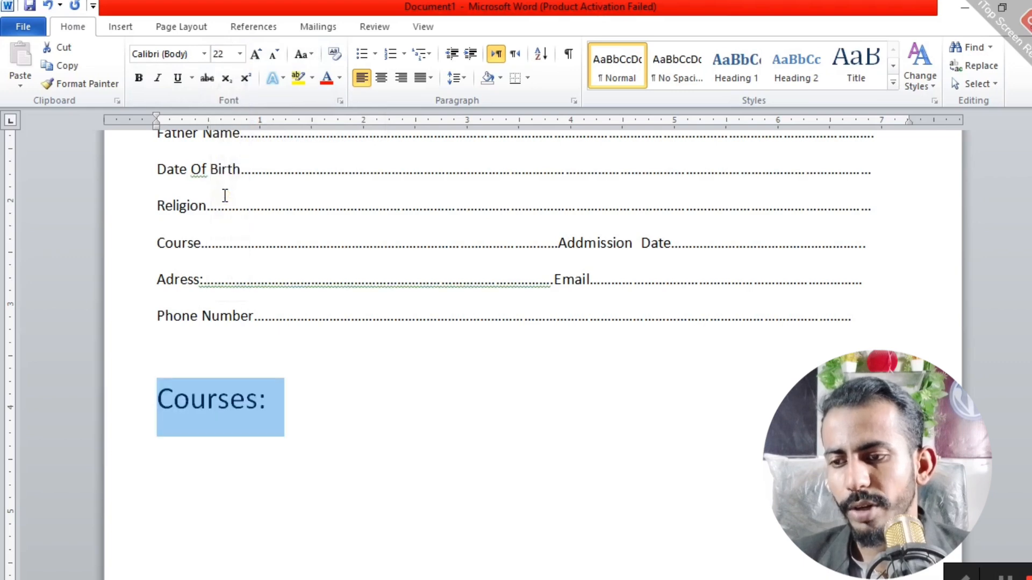
left_click(305, 396)
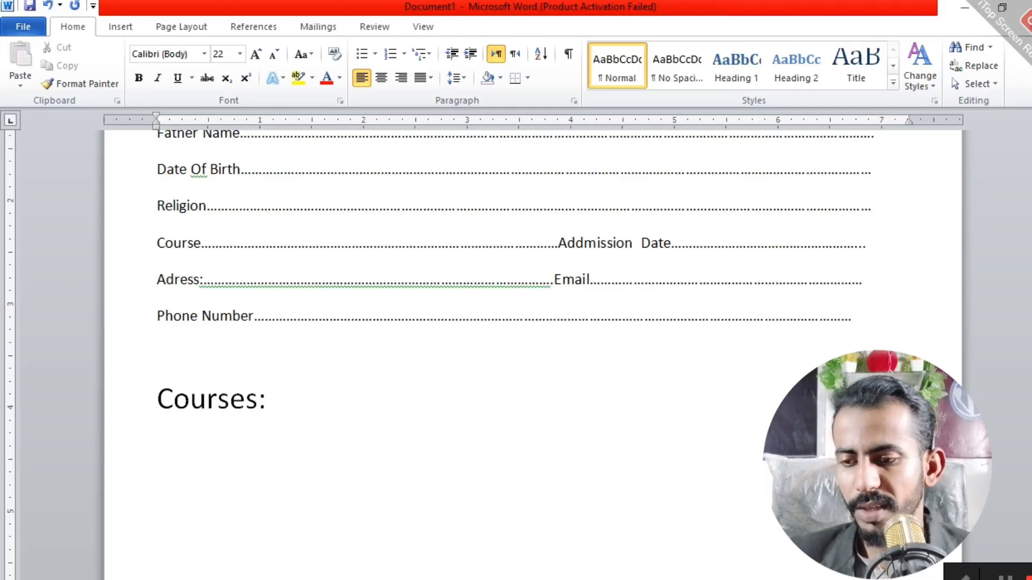
Insert a table with four columns and one row on a new line below the "Courses:" heading.
key("Return")
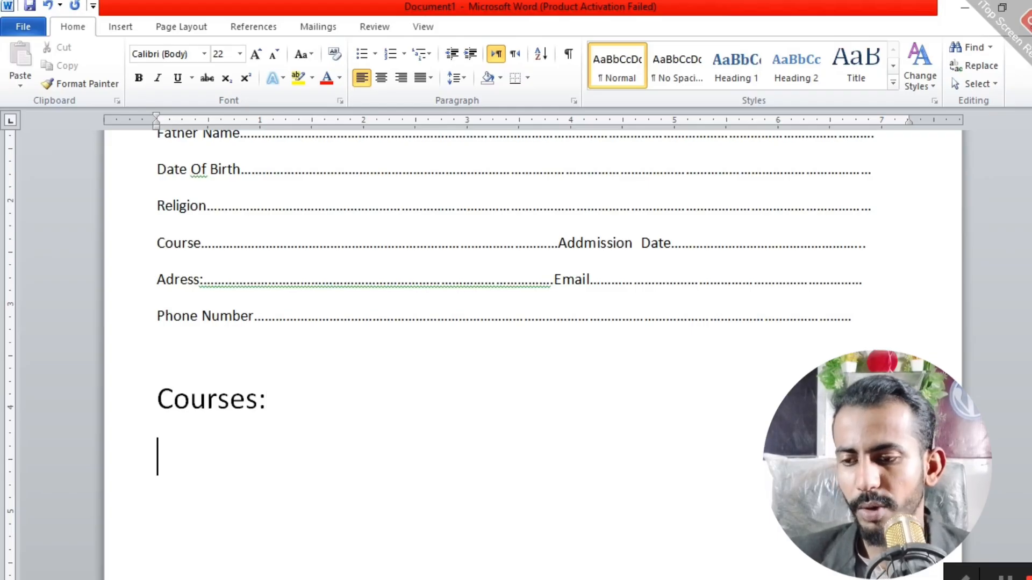
left_click(125, 30)
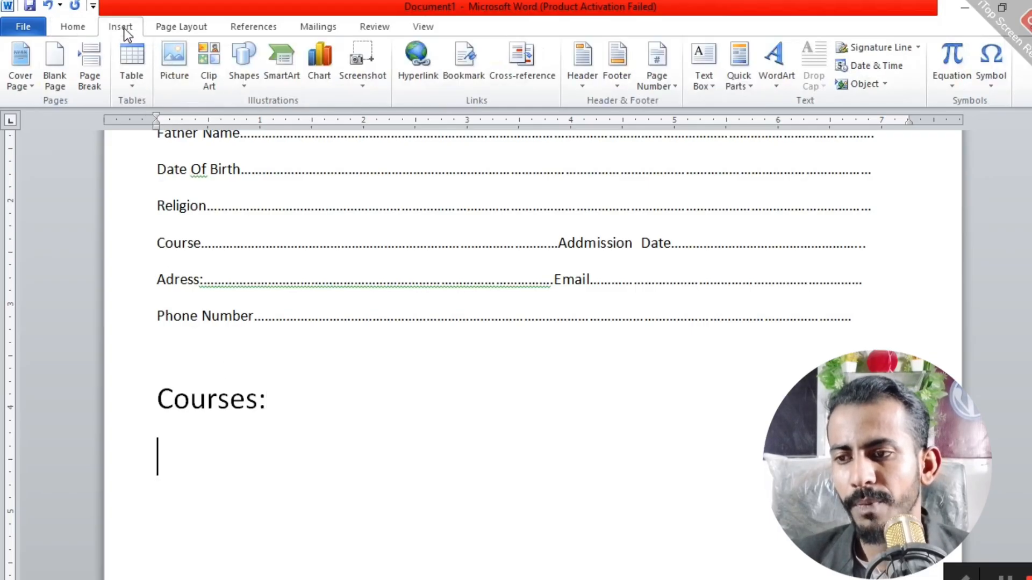
left_click(135, 85)
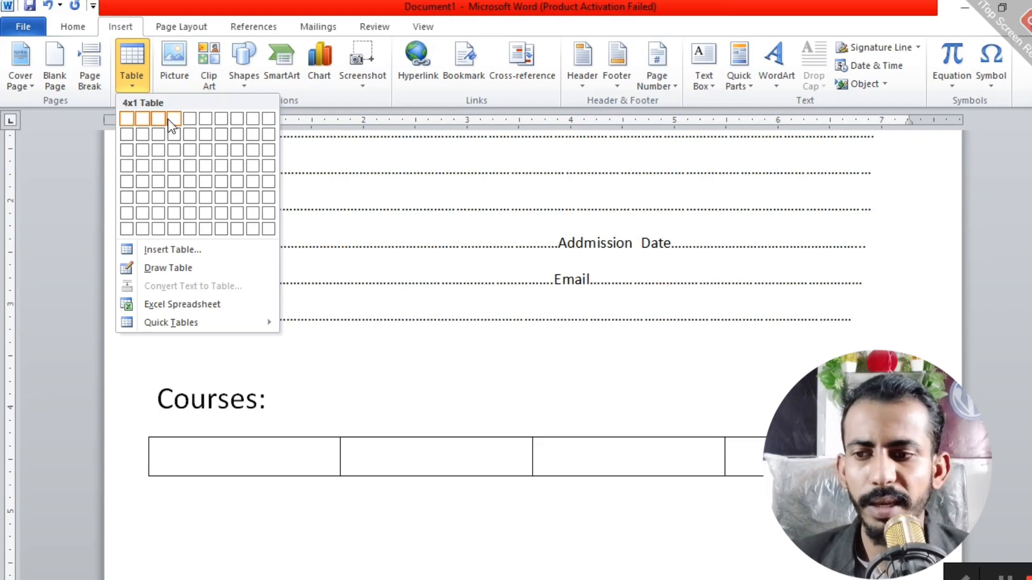
left_click(173, 119)
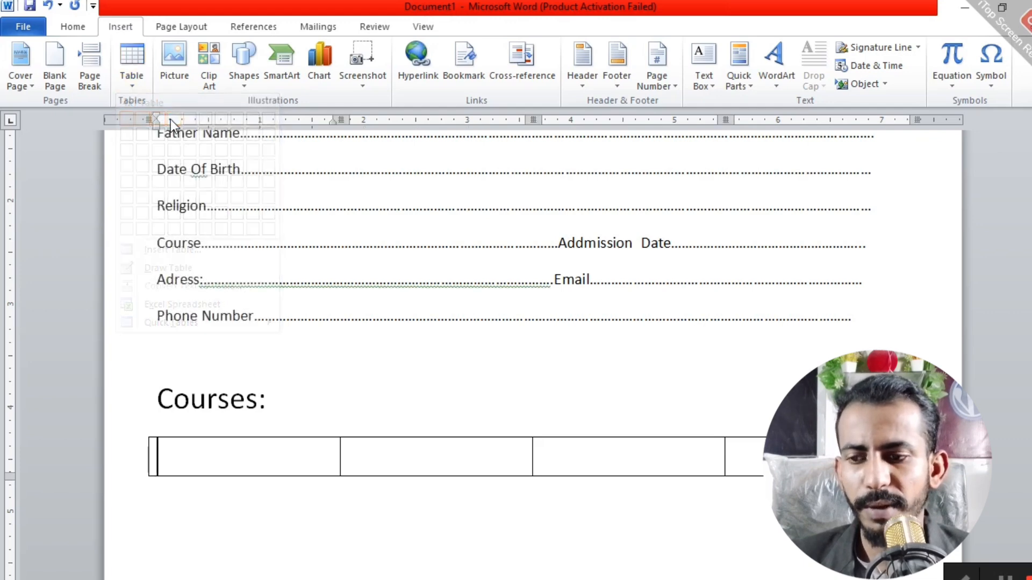
Add a second row to the end of the table under the "Courses:" heading.
scroll(336, 437, "down", 3)
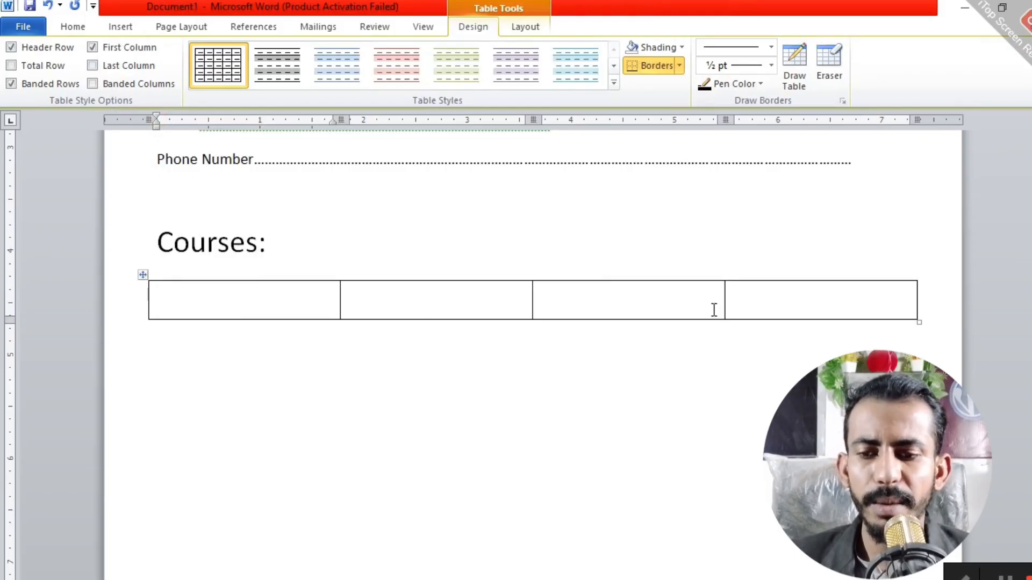
left_click(763, 302)
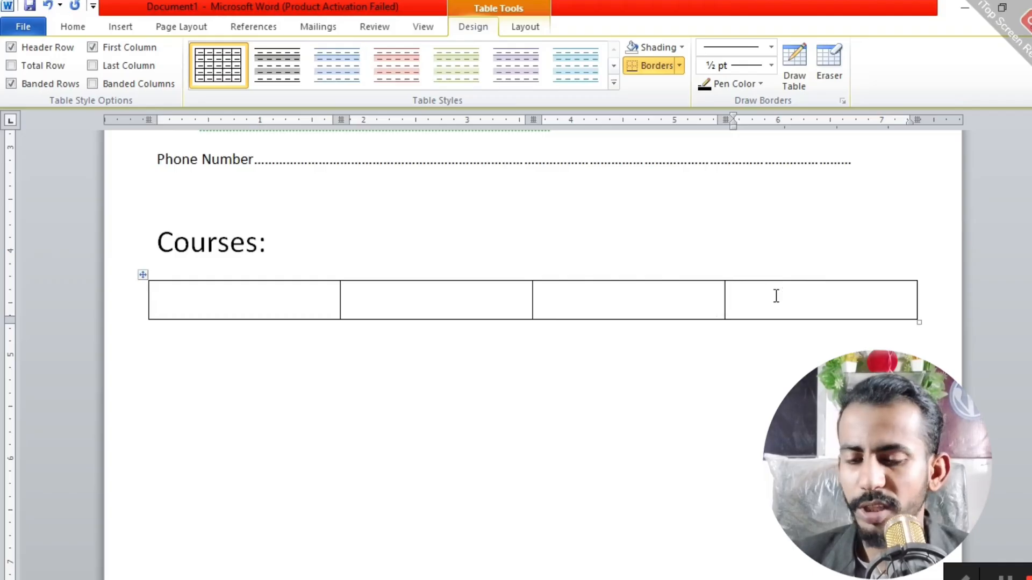
key("Tab")
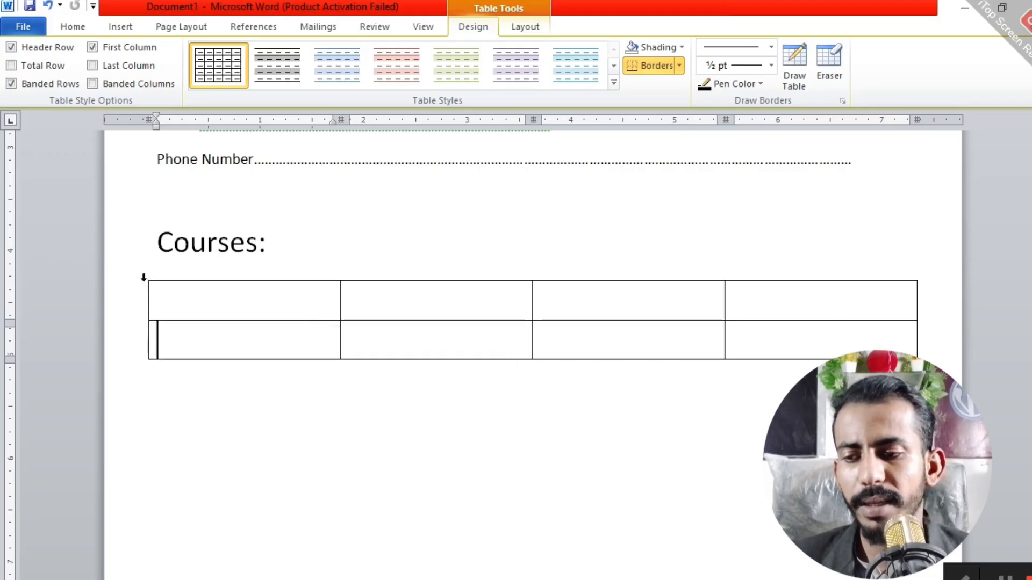
key("Down")
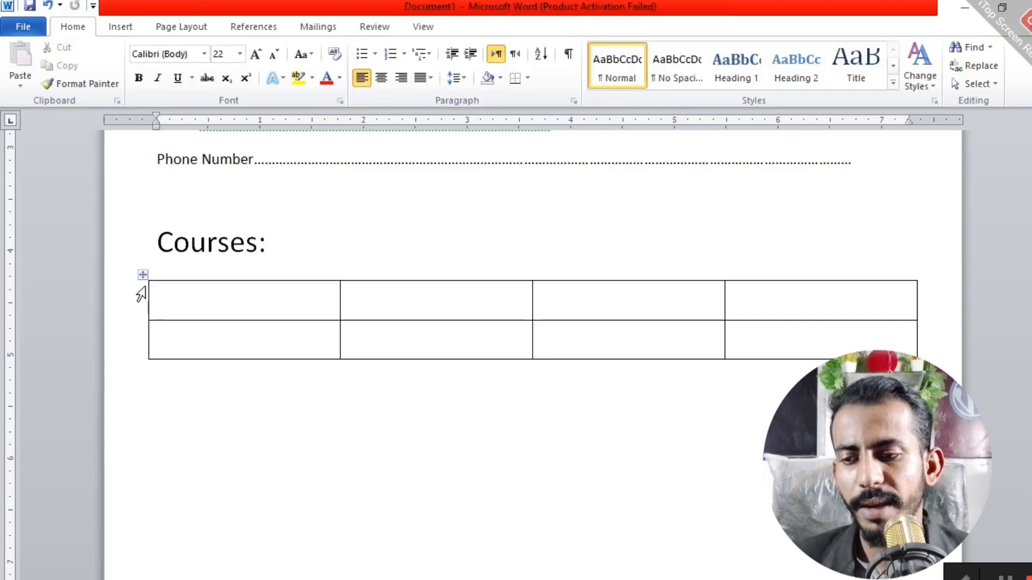
Set the row height of the whole courses table to 0.7".
left_click(143, 276)
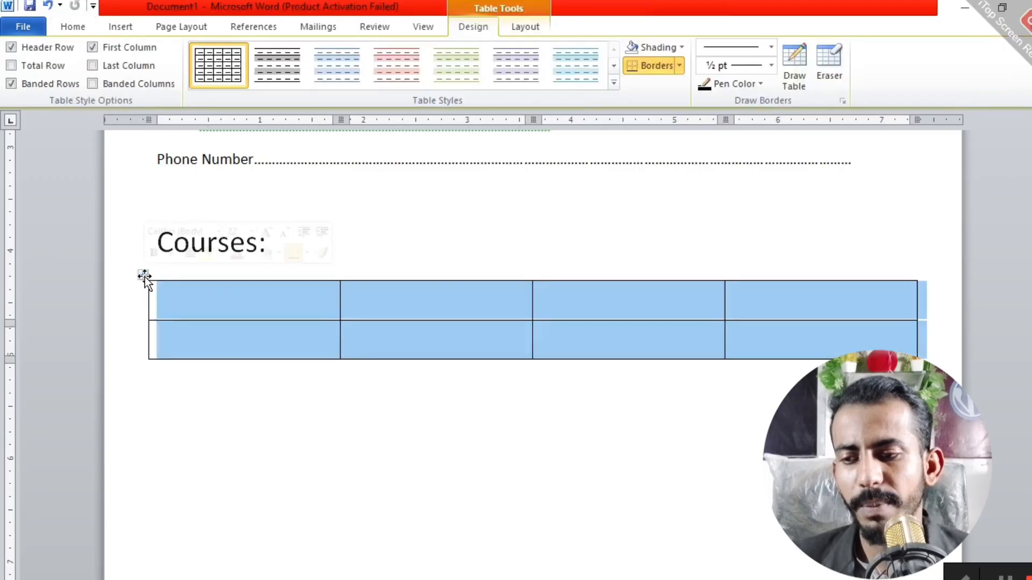
left_click(532, 28)
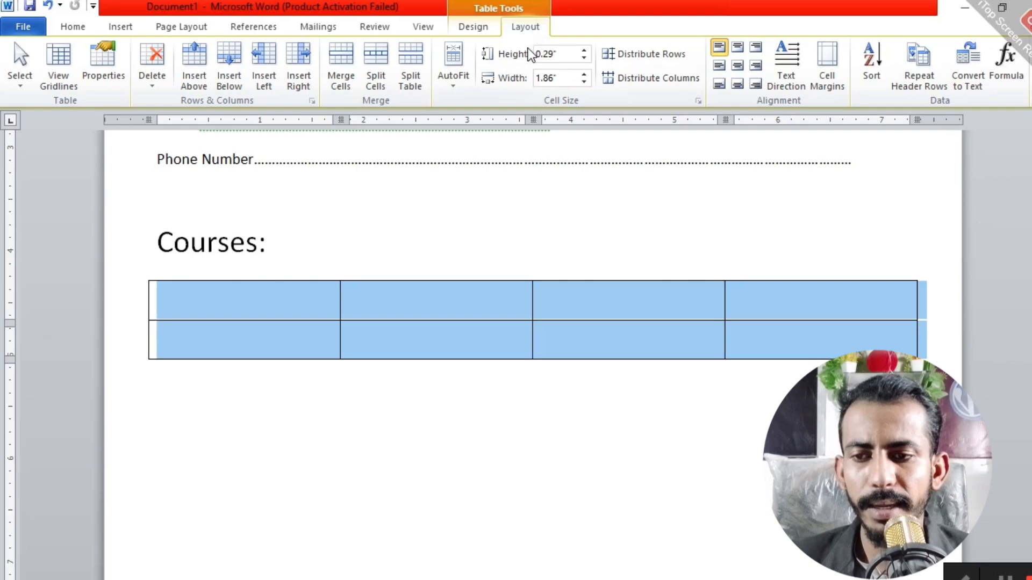
left_click(583, 51)
left_click(584, 51)
left_click(584, 51)
left_click(584, 51)
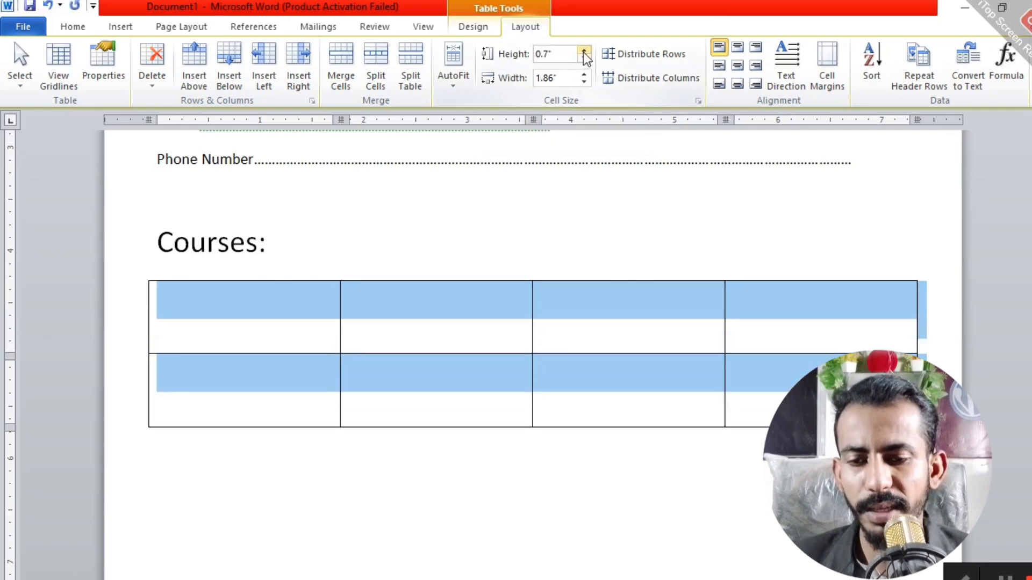
Set the row height of the whole courses table to 1".
left_click(584, 51)
left_click(583, 51)
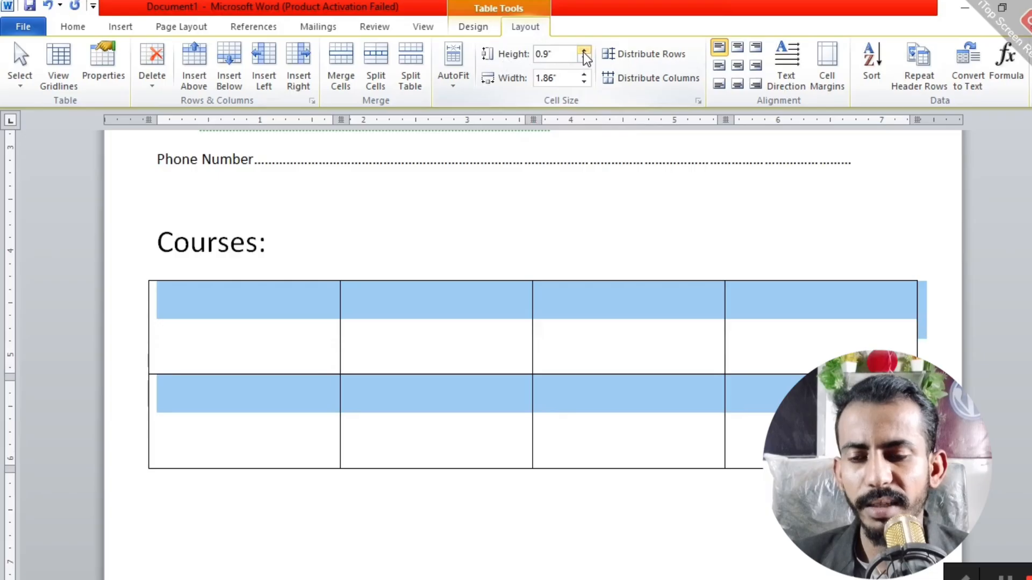
left_click(584, 51)
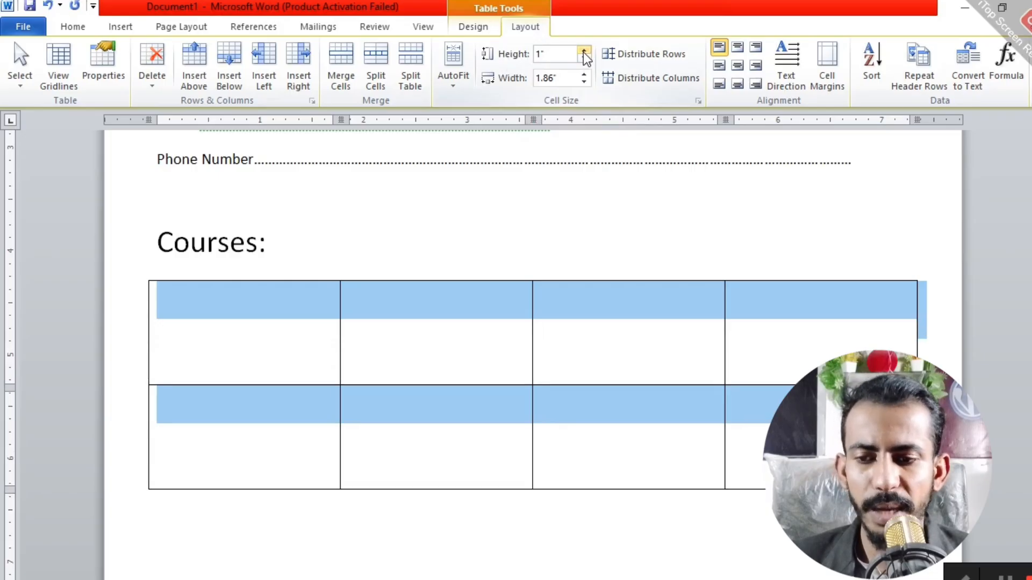
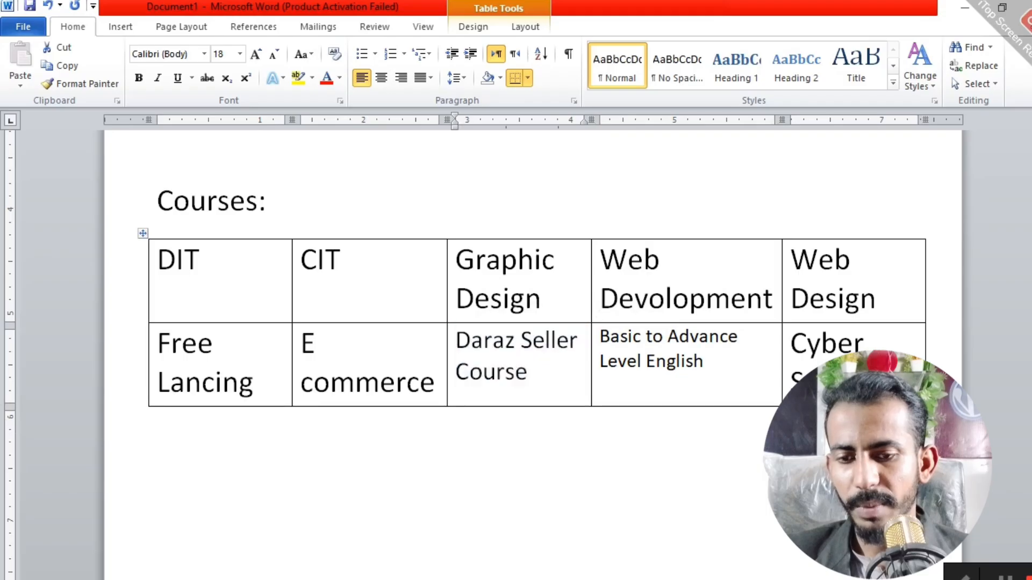
Set the font size of "Cyber Securty" in the last cell of the courses table to 18.
triple_click(815, 359)
key("ctrl+[")
key("ctrl+[")
key("ctrl+[")
key("ctrl+[")
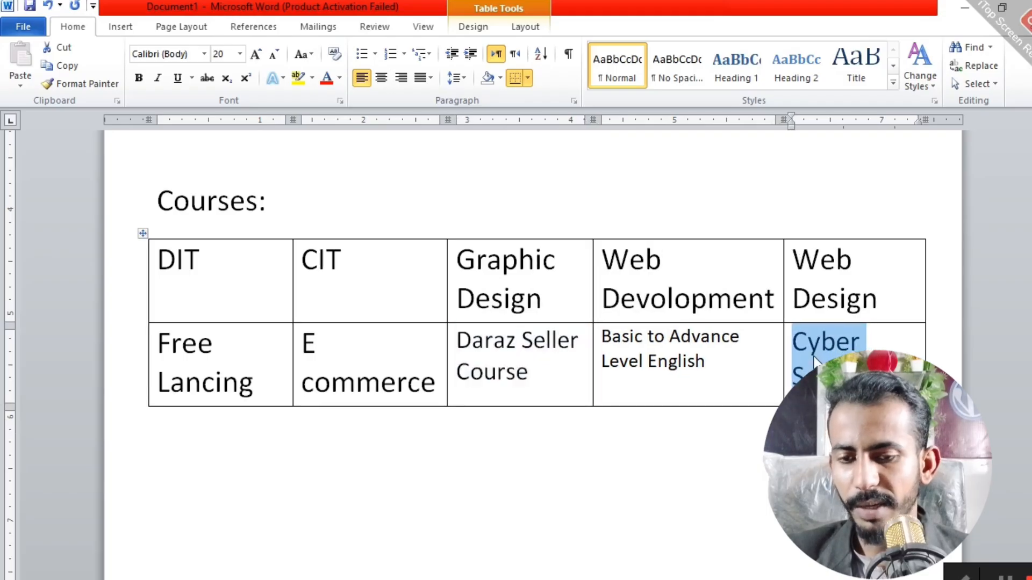
Set the font size of "E commerce" in the second row of the courses table to 18.
double_click(433, 384)
left_click(303, 341, "shift")
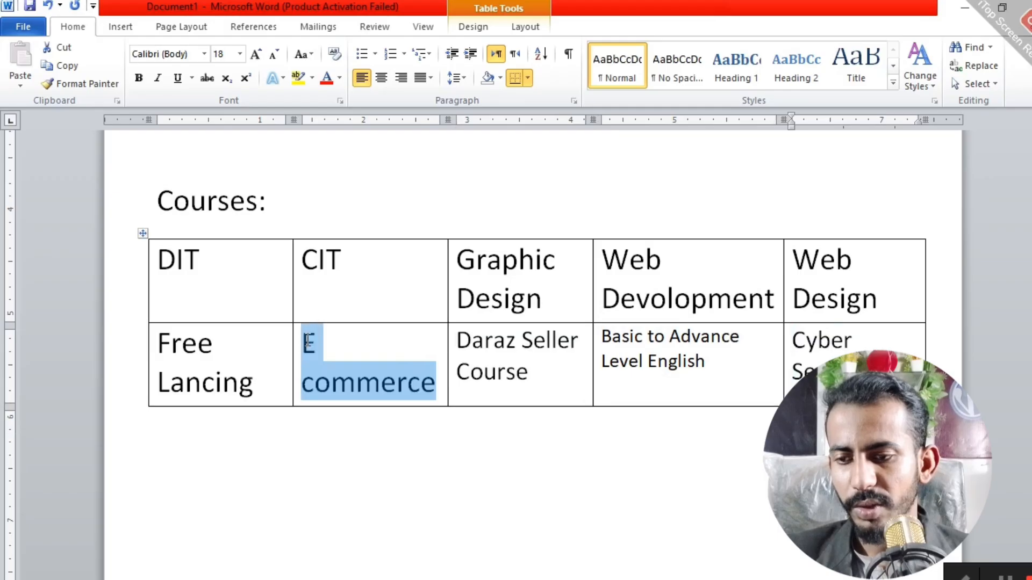
key("ctrl+[")
key("ctrl+[")
key("ctrl+[")
key("ctrl+[")
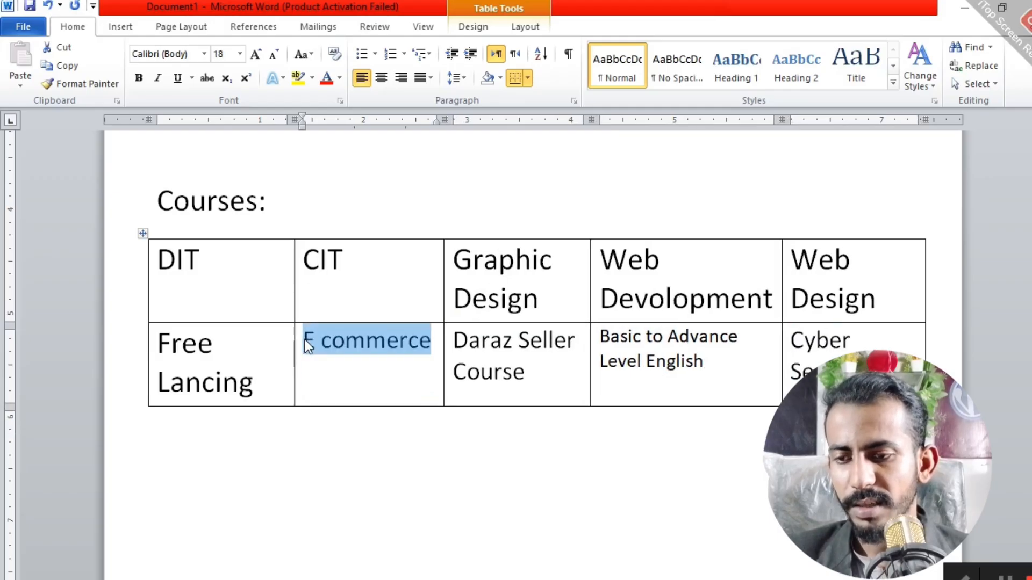
Set the font size of "Free Lancing" in the second row of the courses table to 17.
left_click_drag(265, 383, 178, 349)
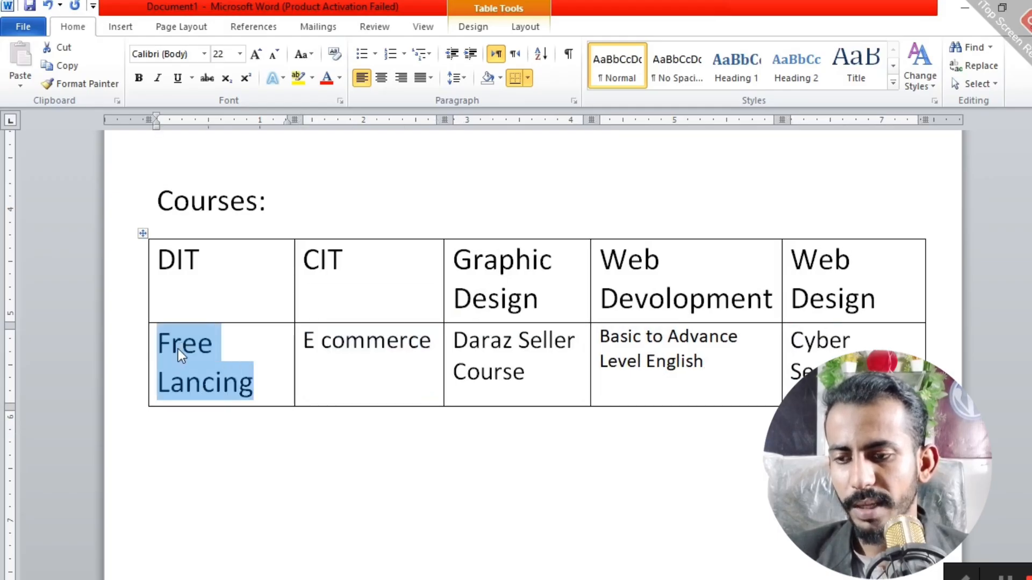
key("ctrl+[")
key("ctrl+[")
key("ctrl+[")
key("ctrl+[")
key("ctrl+[")
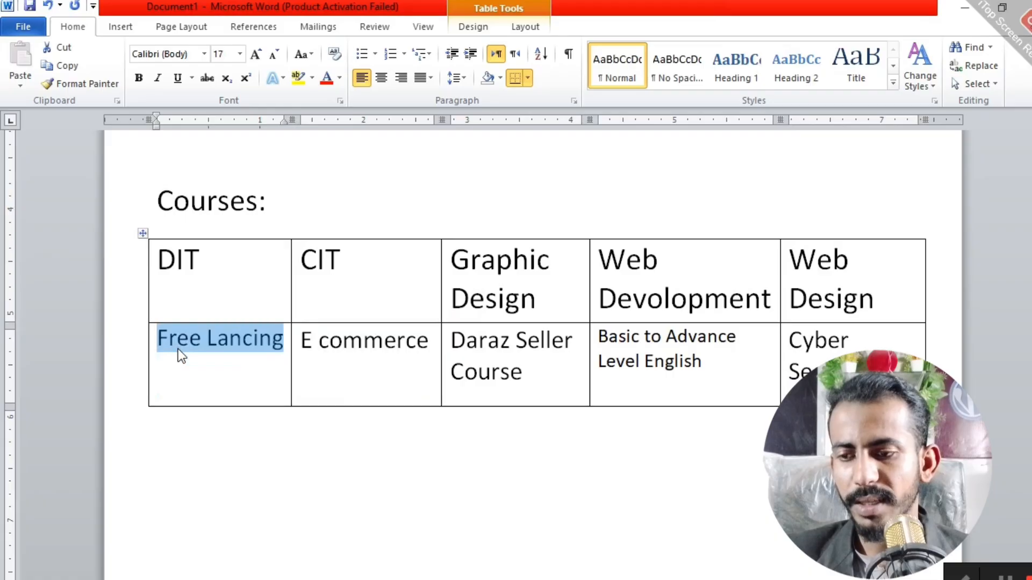
Set the font size of "Graphic Design" in the first row of the courses table to 15.
left_click_drag(538, 298, 486, 265)
key("ctrl+[")
key("ctrl+[")
key("ctrl+[")
key("ctrl+[")
key("ctrl+[")
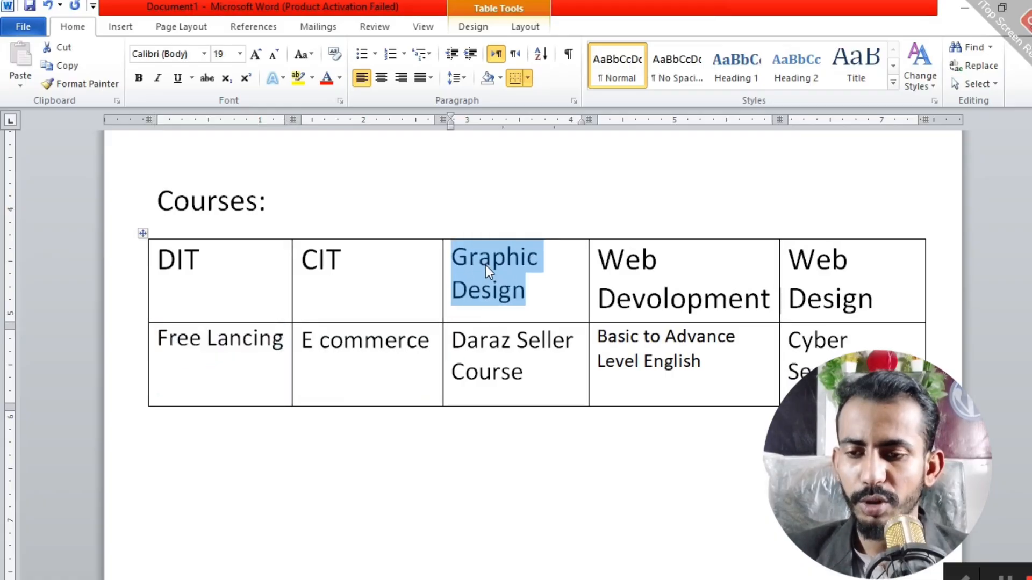
key("ctrl+[")
key("ctrl+[")
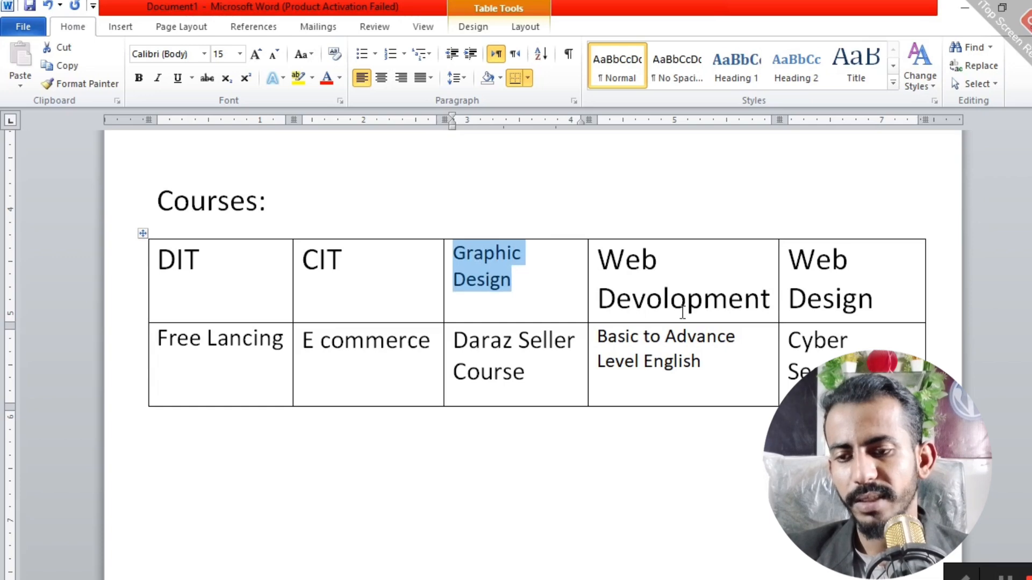
Set the font size of "Web Devolopment" in the first row of the courses table to 12.
left_click(769, 299)
left_click_drag(770, 299, 631, 263)
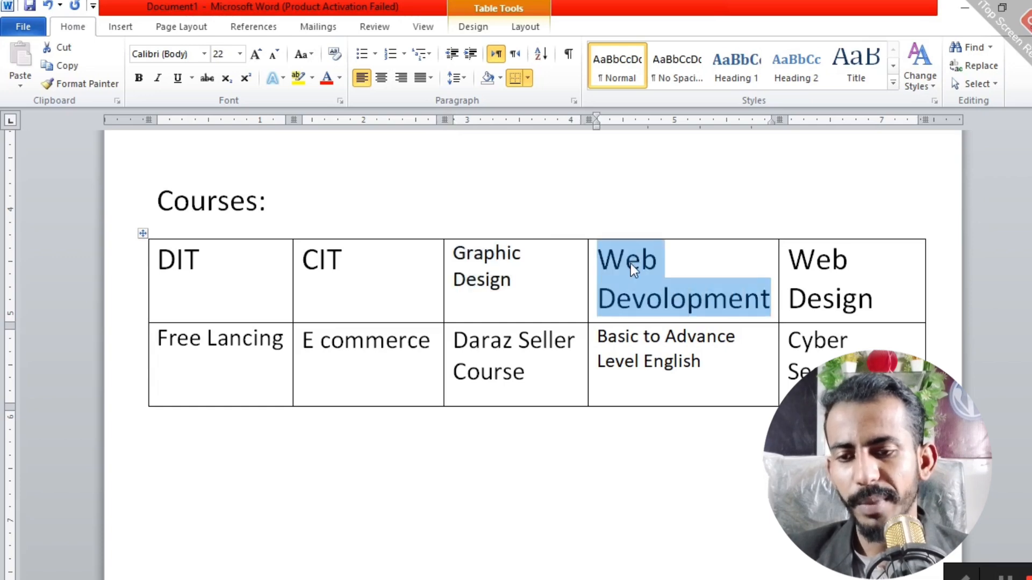
key("ctrl+[")
key("ctrl+[")
key("ctrl+[")
key("ctrl+[")
key("ctrl+[")
key("ctrl+[")
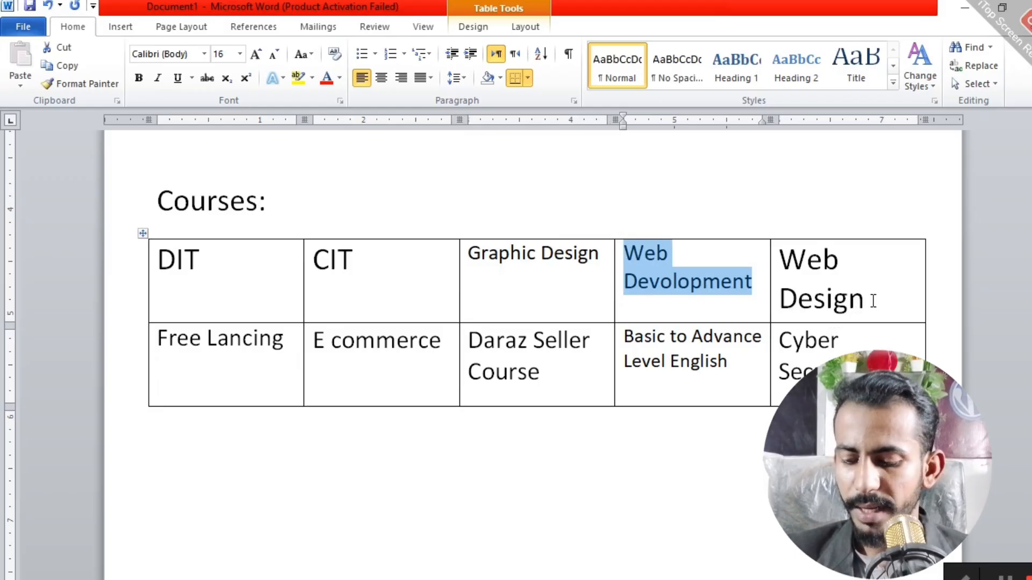
key("ctrl+[")
key("ctrl+[")
key("ctrl+[")
key("ctrl+[")
key("ctrl+[")
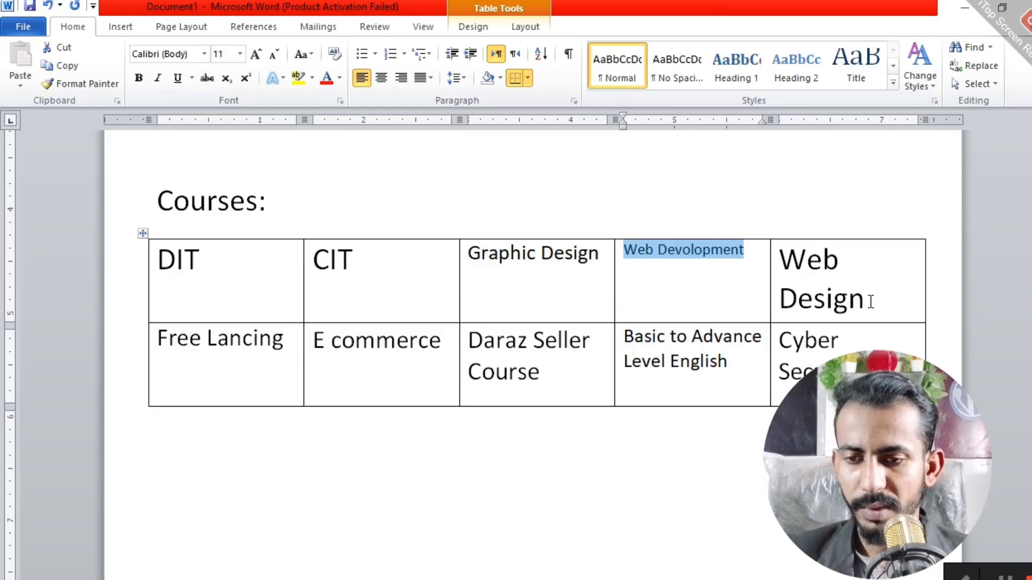
key("ctrl+]")
key("ctrl+]")
key("ctrl+[")
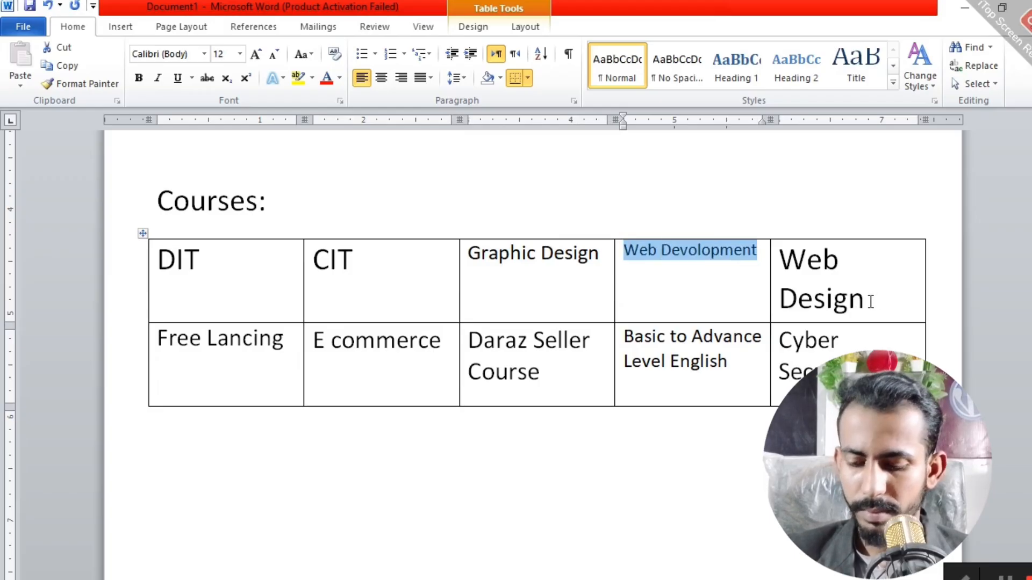
Set the font size of "Web Design" in the first row of the courses table to 19.
left_click_drag(877, 292, 807, 263)
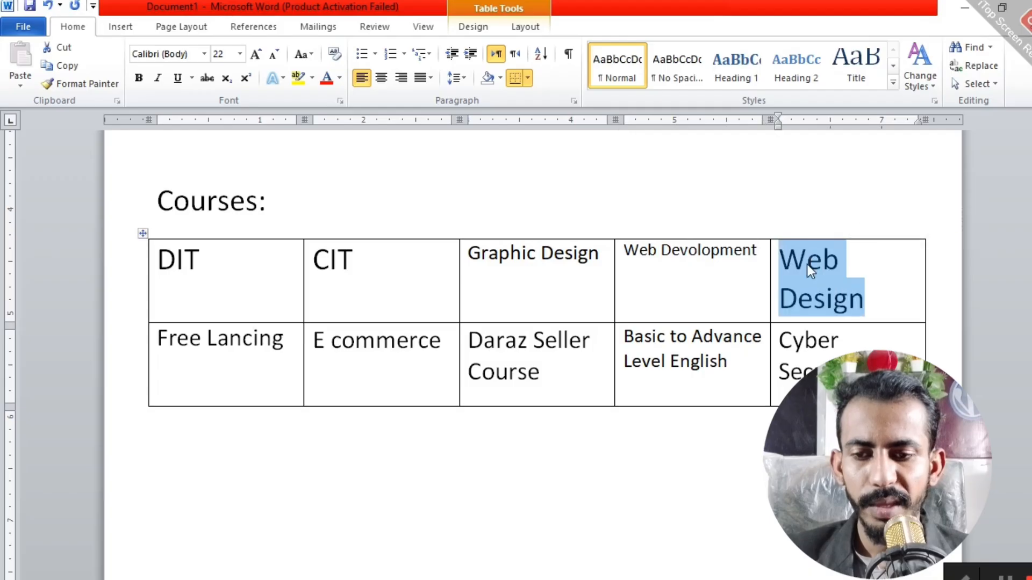
key("ctrl+[")
key("ctrl+[")
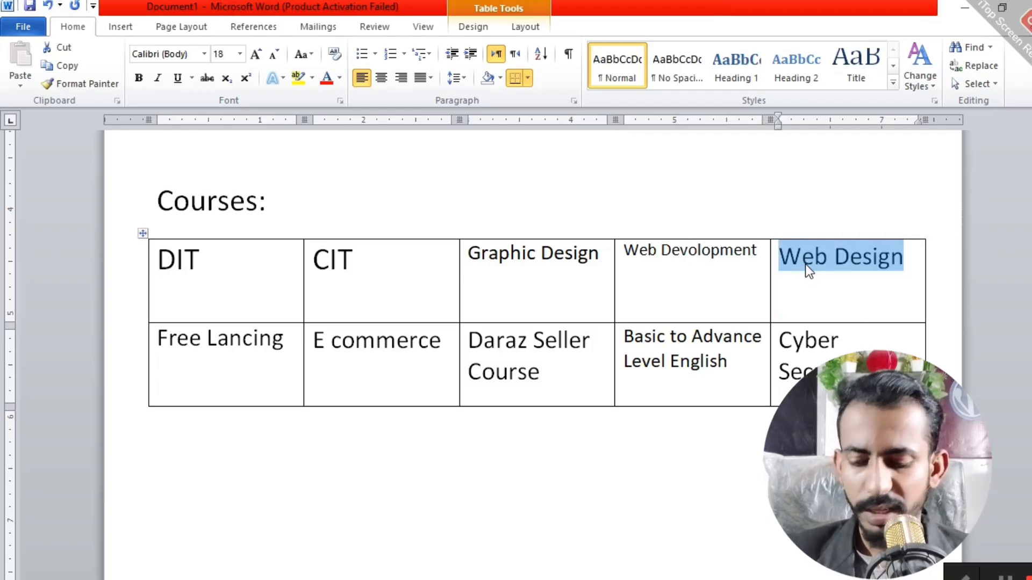
key("ctrl+]")
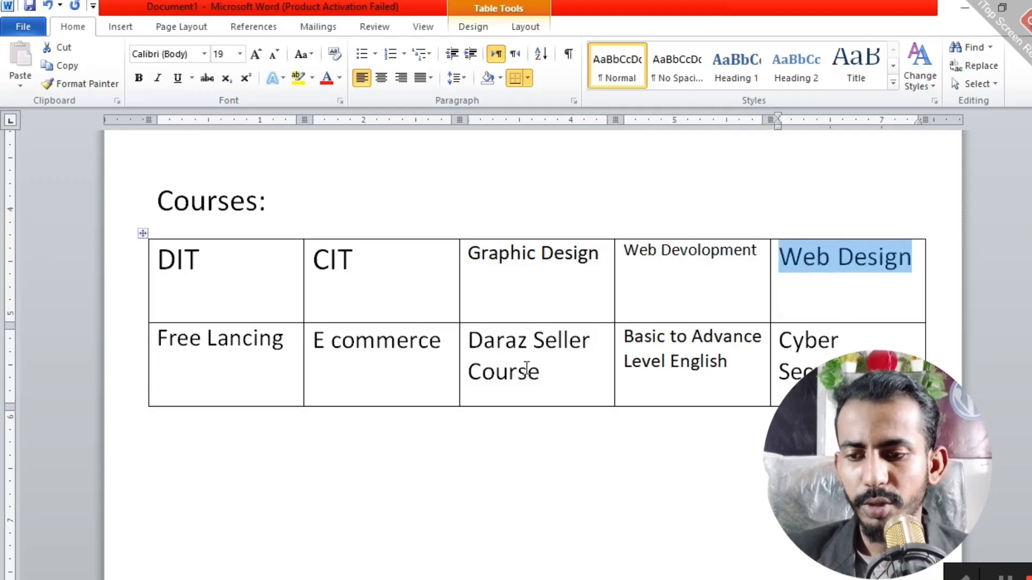
Reduce the font size of "Daraz Seller Course" in the second row of the courses table to slightly below 16.
left_click_drag(545, 372, 501, 345)
key("ctrl+[")
key("ctrl+[")
key("ctrl+[")
key("ctrl+[")
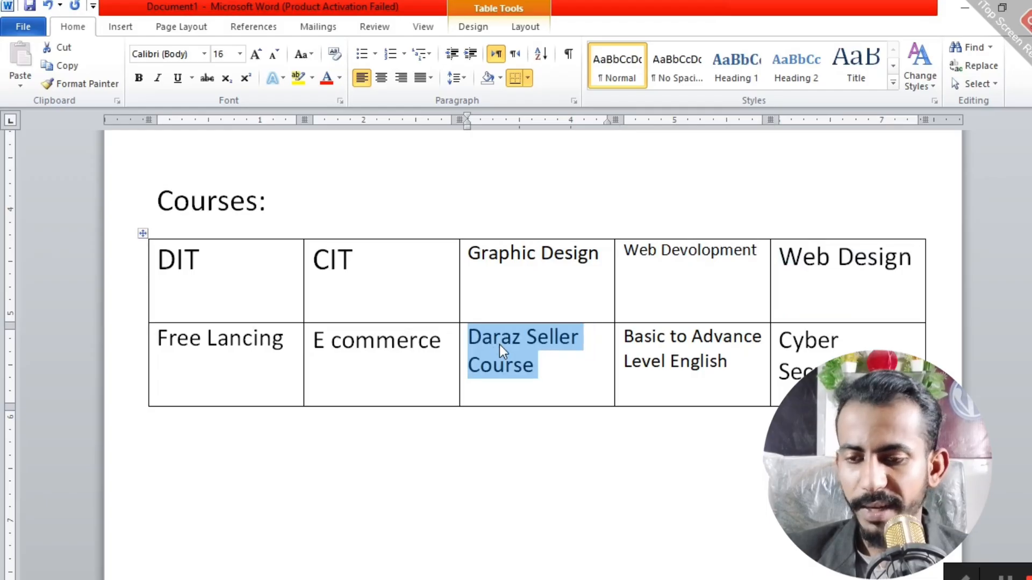
Set the font size of "Basic to Advance Level English" in the second row of the courses table to 10.
left_click_drag(743, 367, 618, 338)
key("ctrl+[")
key("ctrl+[")
key("ctrl+[")
key("ctrl+[")
key("ctrl+[")
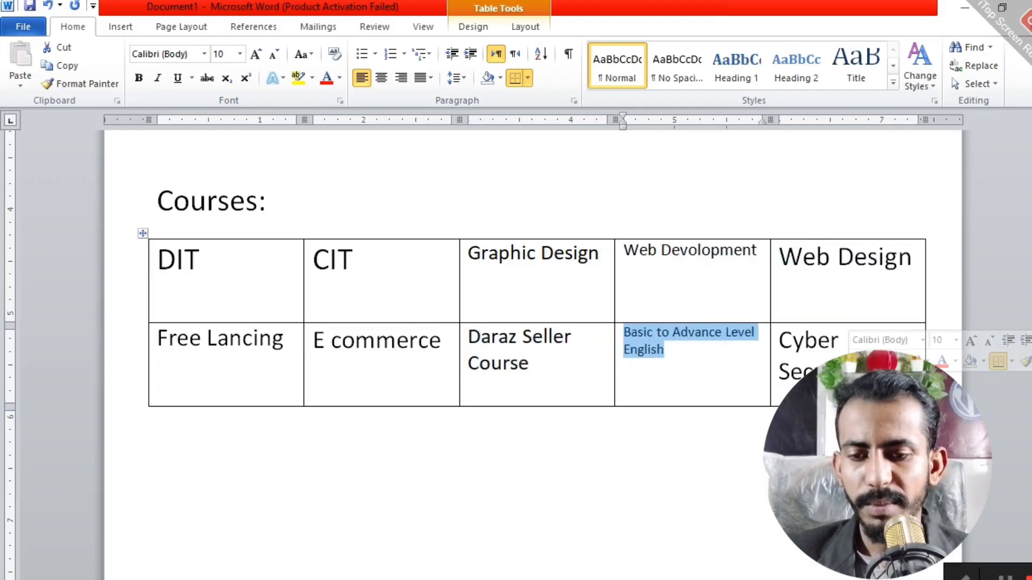
Set the font size of "Cyber Securty" in the last cell of the courses table to 16.
left_click(870, 378)
left_click_drag(821, 359, 789, 351)
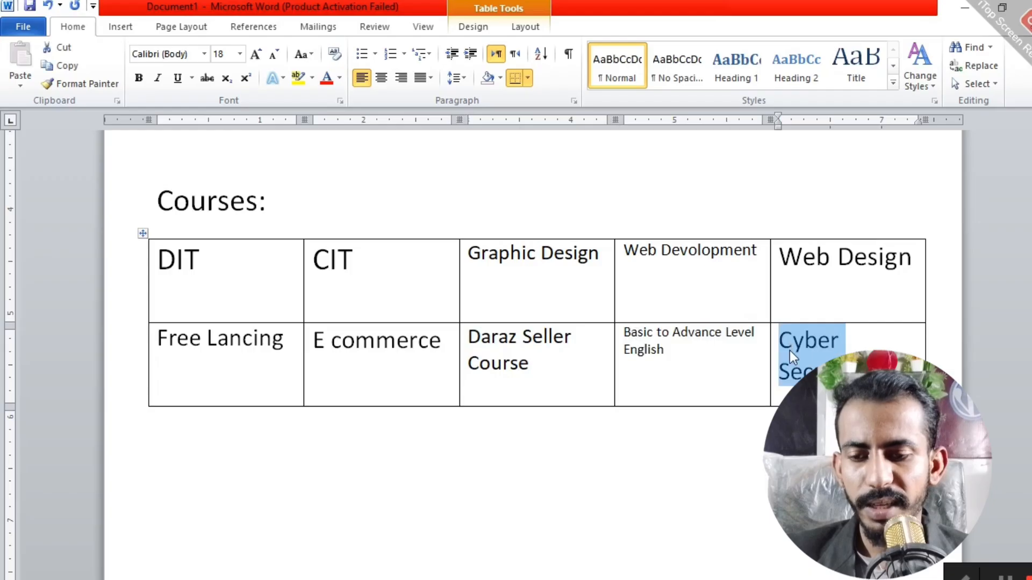
key("ctrl+[")
key("ctrl+[")
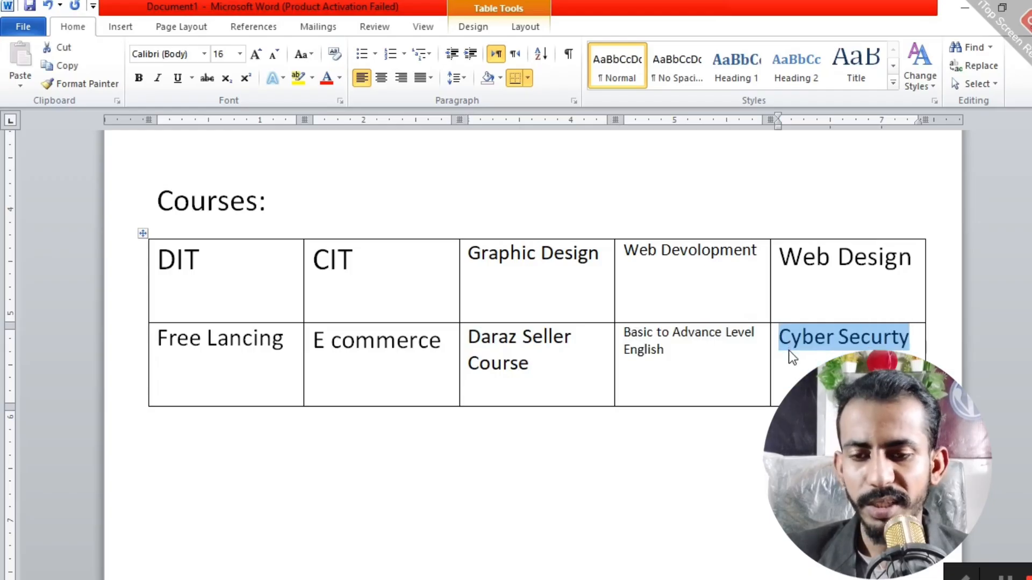
Center the text of all courses table cells both horizontally and vertically.
left_click(838, 337)
left_click_drag(911, 339, 246, 263)
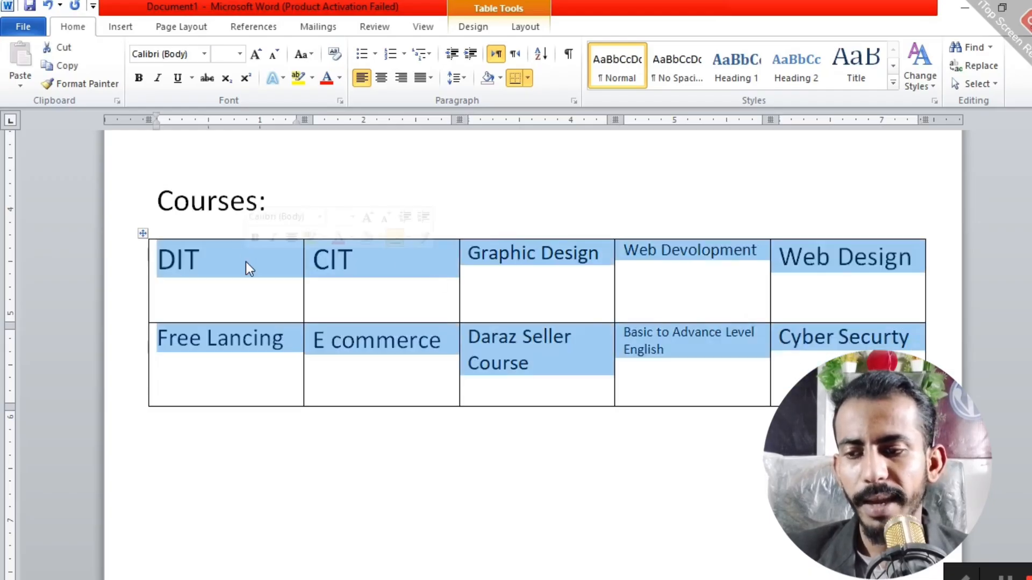
left_click(530, 30)
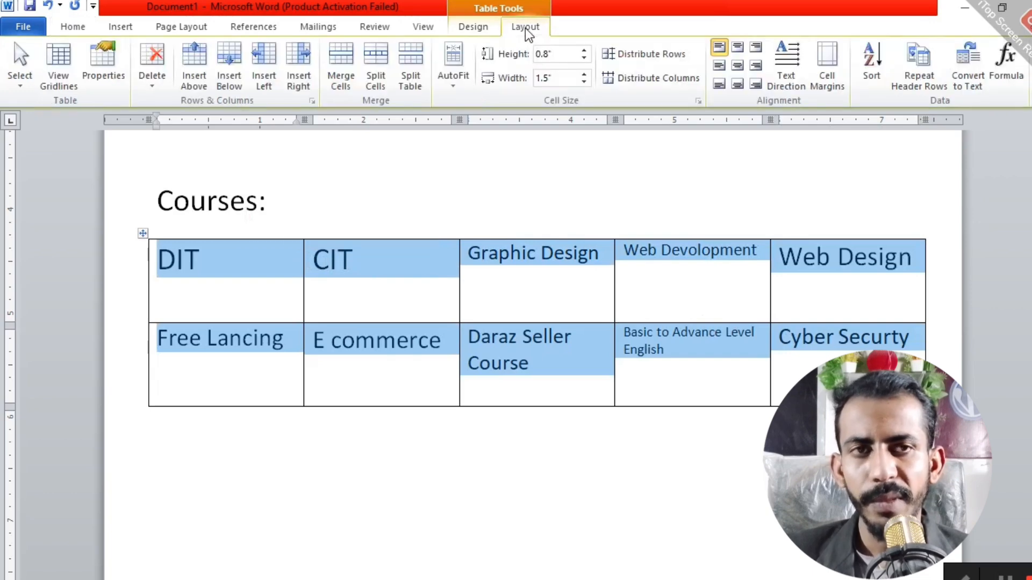
left_click(738, 67)
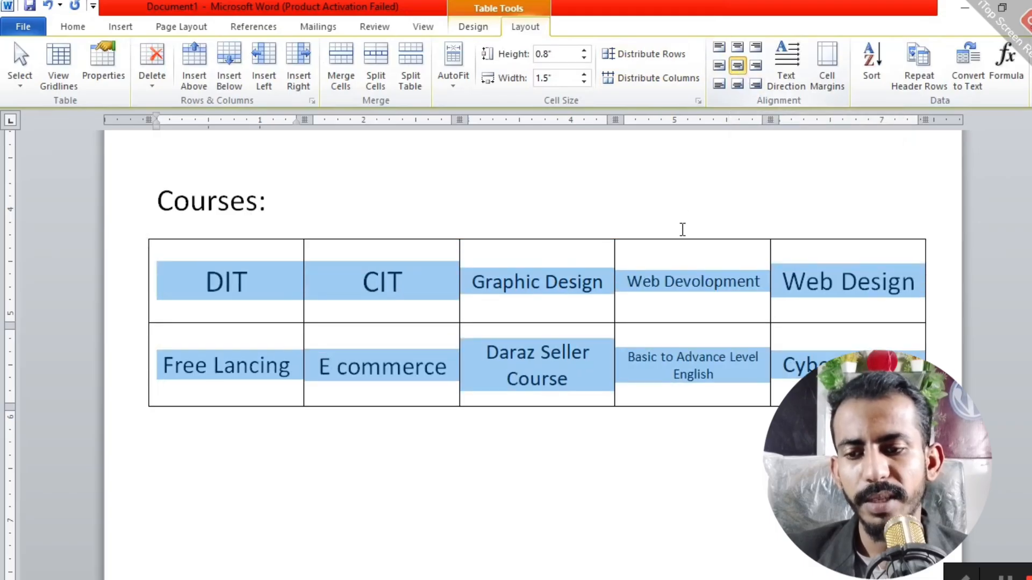
left_click(689, 306)
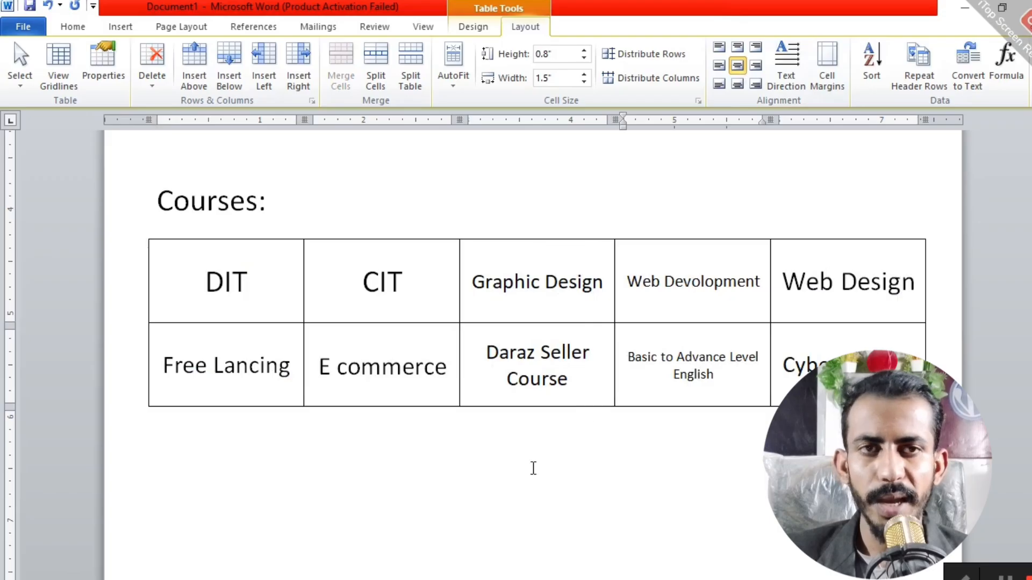
Add an empty line below the courses table.
scroll(485, 481, "down", 2)
left_click(127, 334)
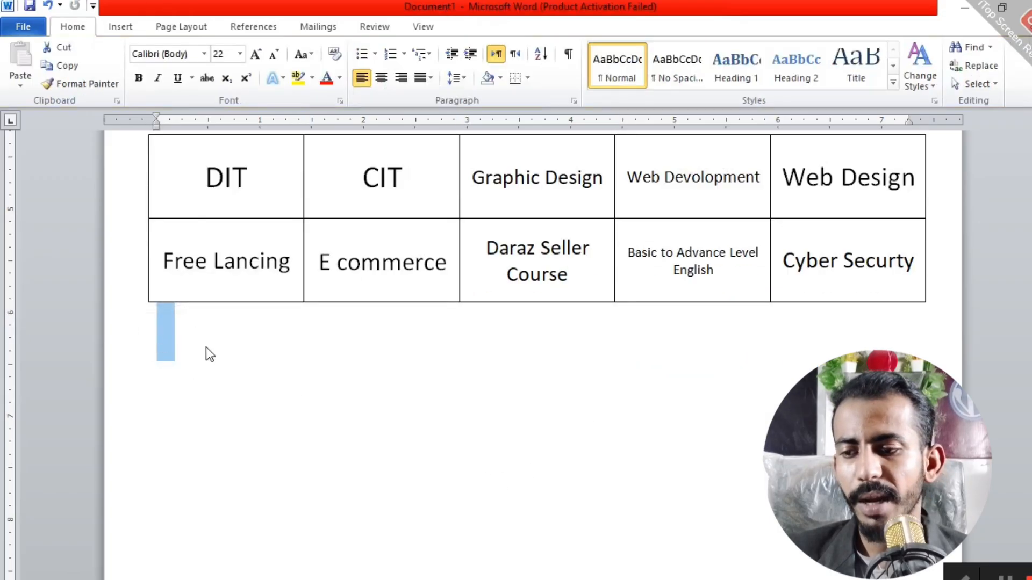
left_click(207, 347)
key("Return")
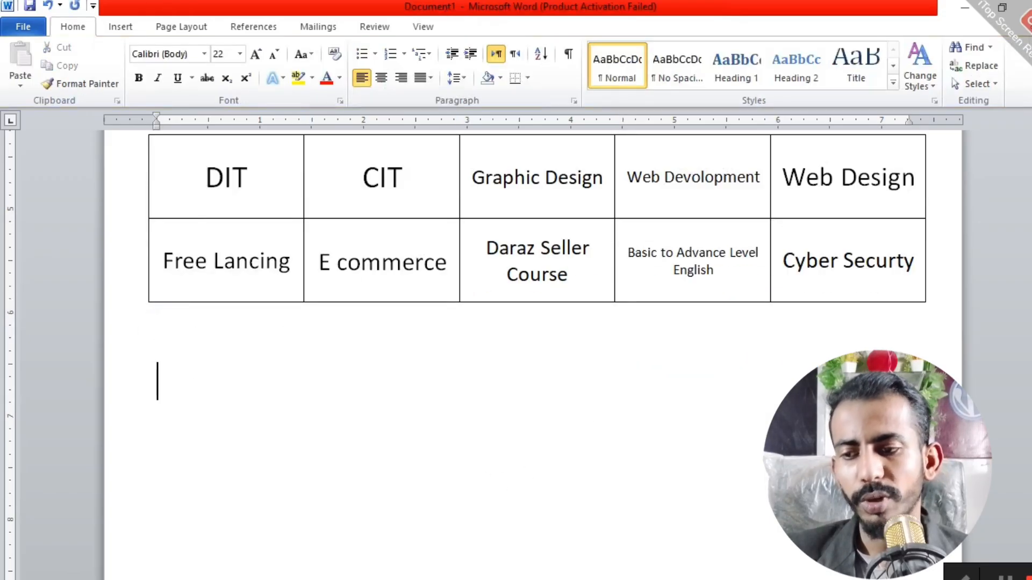
Enter "Student Name" followed by a long dotted line below the courses table.
scroll(208, 347, "down", 3)
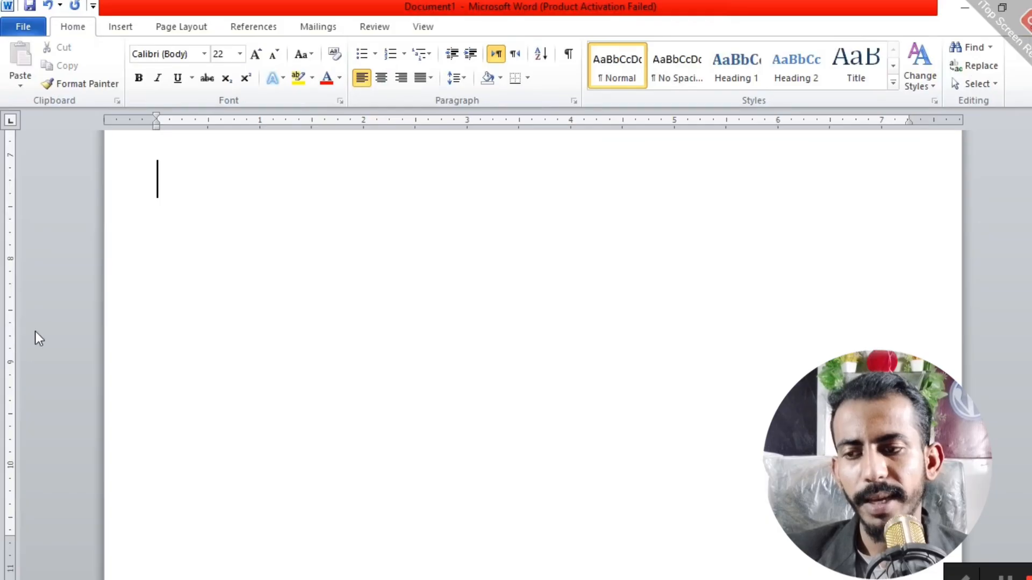
scroll(200, 253, "down", 1)
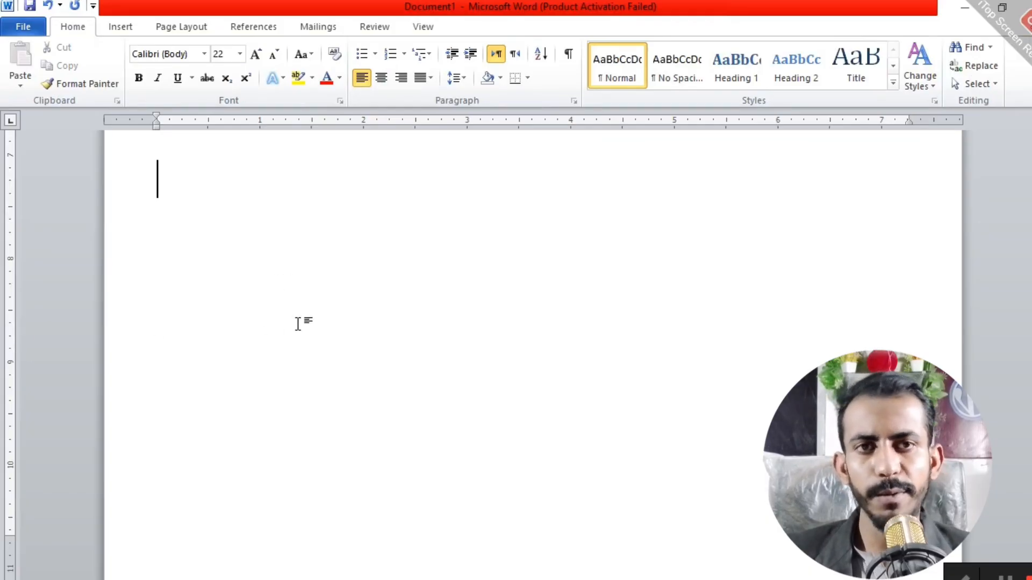
type("S")
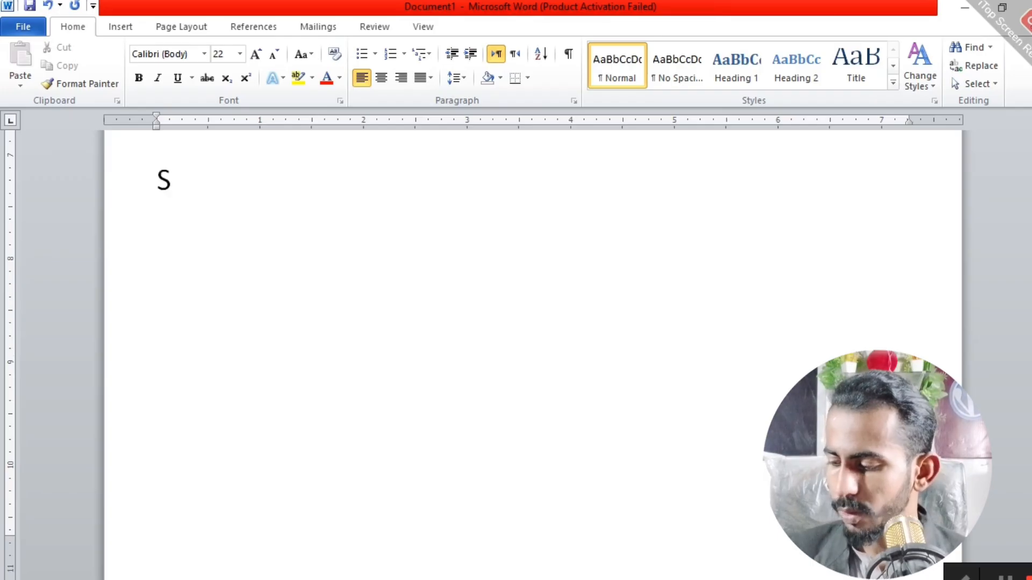
type("tudent ")
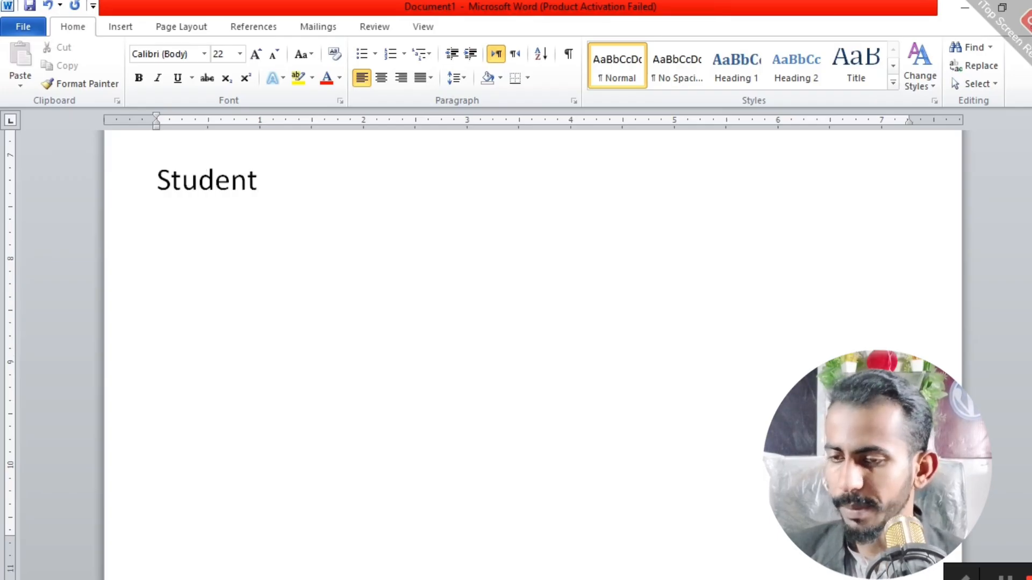
type("Name")
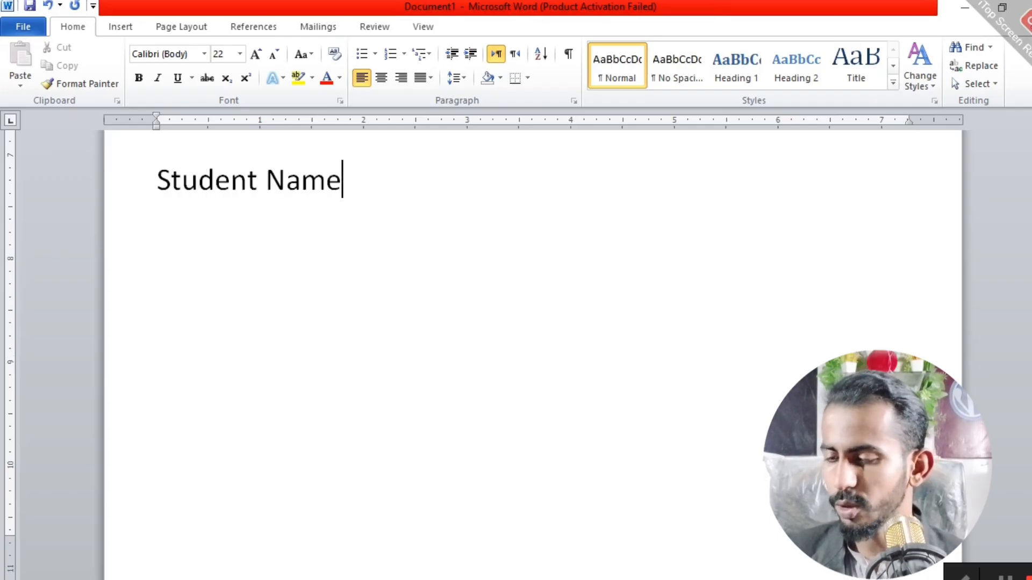
type(".")
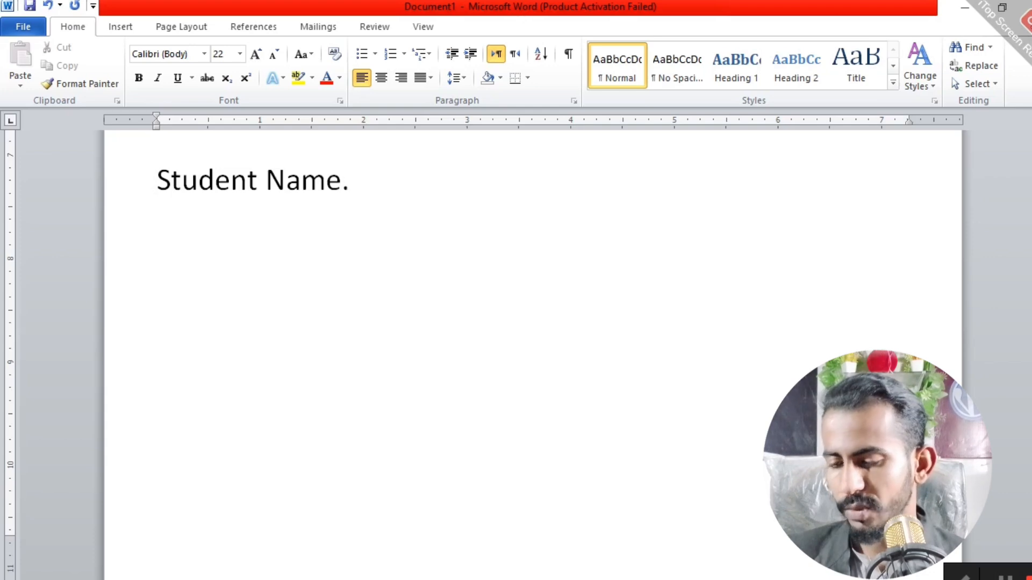
type("................................................")
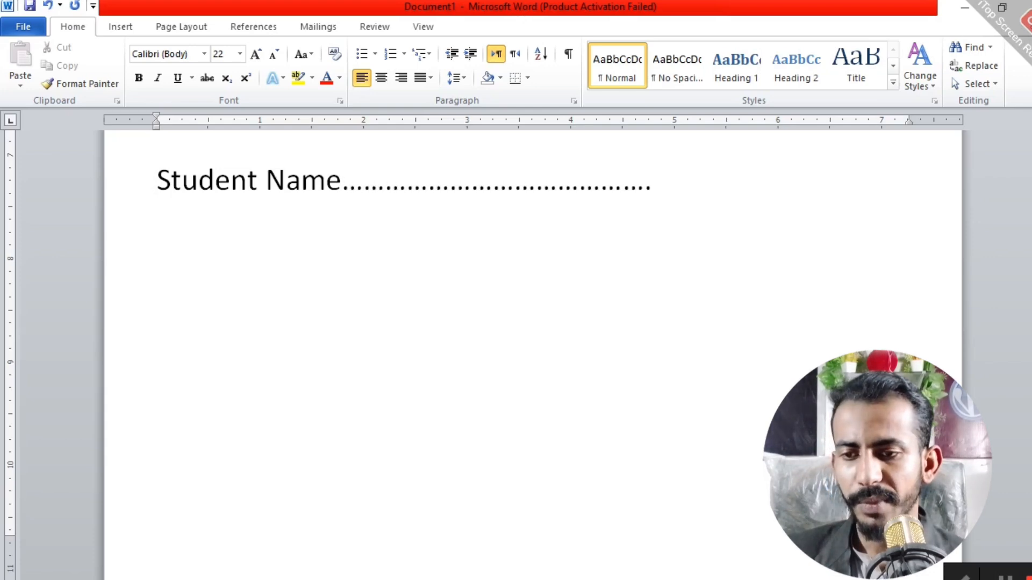
Add "Father Name" with two dots after the dotted line on the Student Name line below the courses table.
type("Fath")
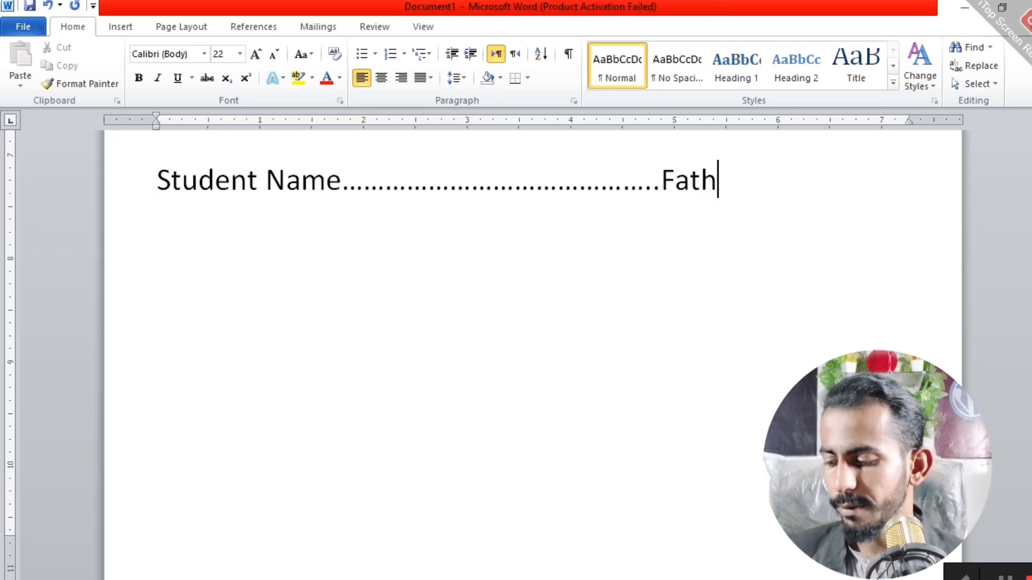
type("er N")
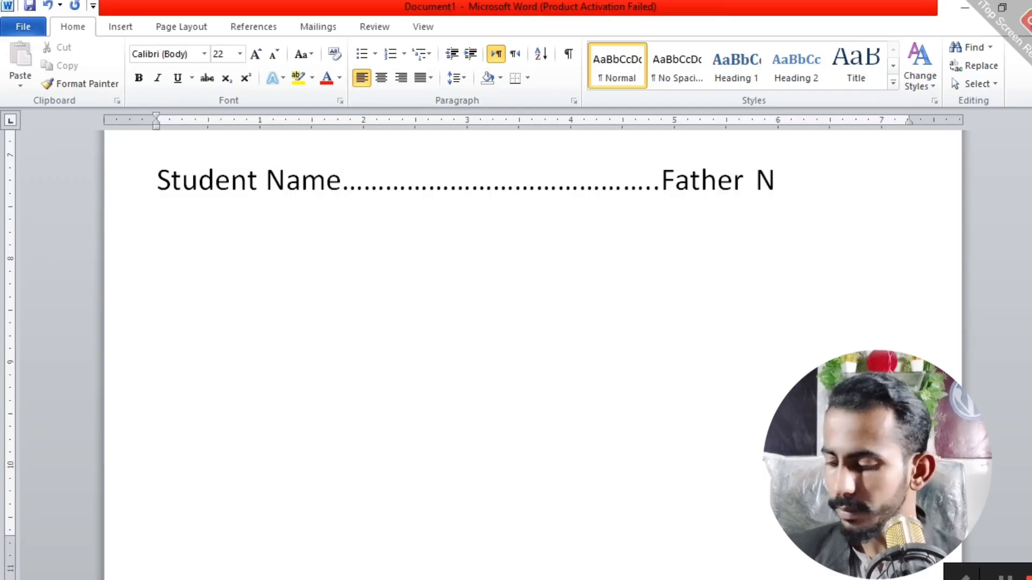
type("ame..")
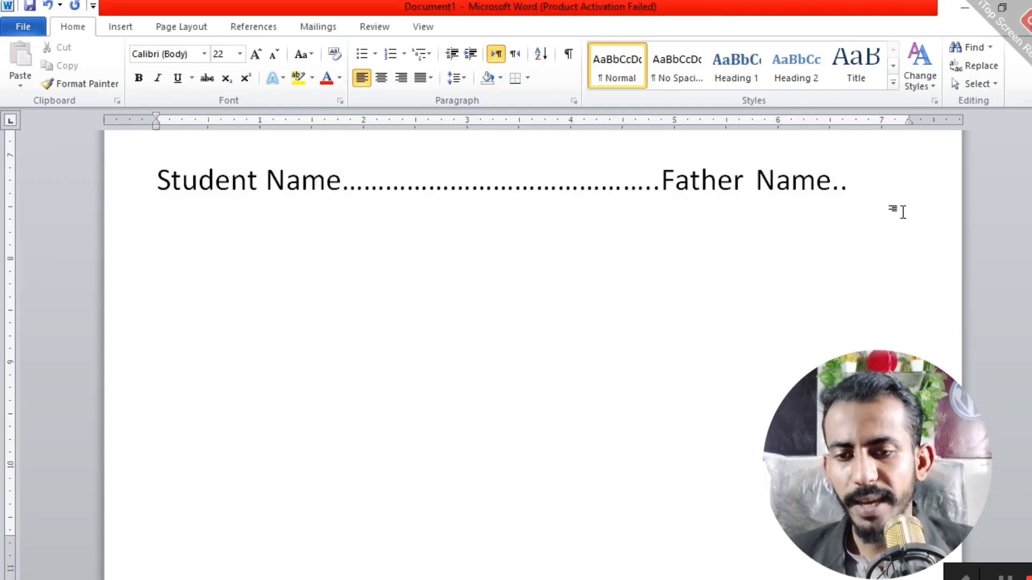
Set the font size of the Student Name and Father Name line below the courses table to 14.
left_click_drag(891, 189, 195, 156)
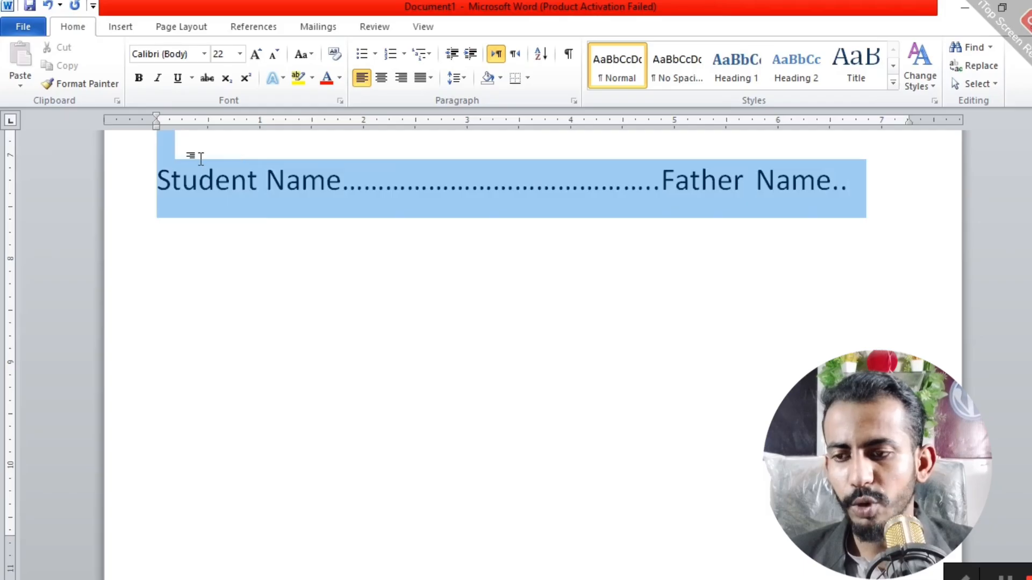
scroll(358, 264, "up", 3)
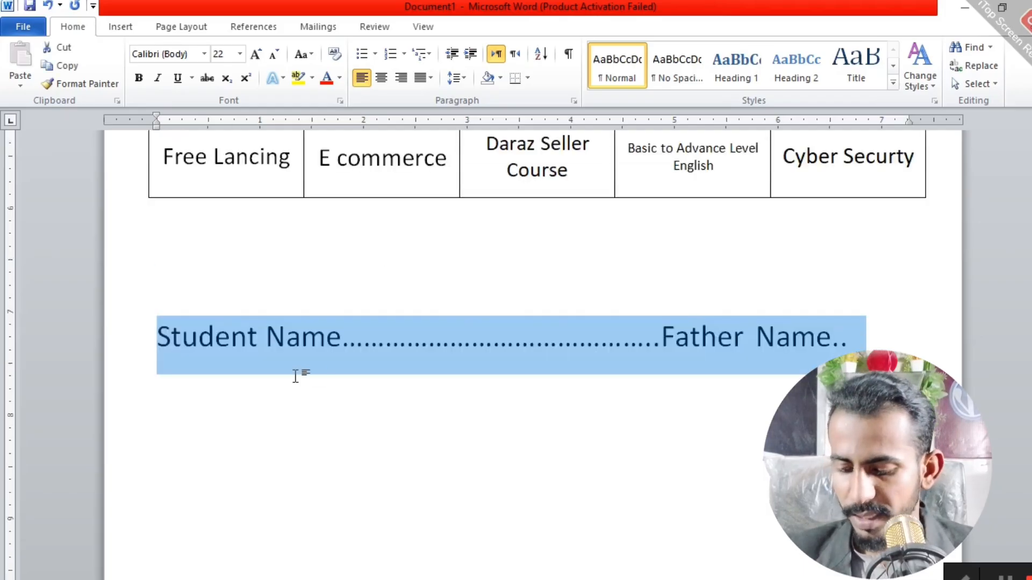
left_click(241, 53)
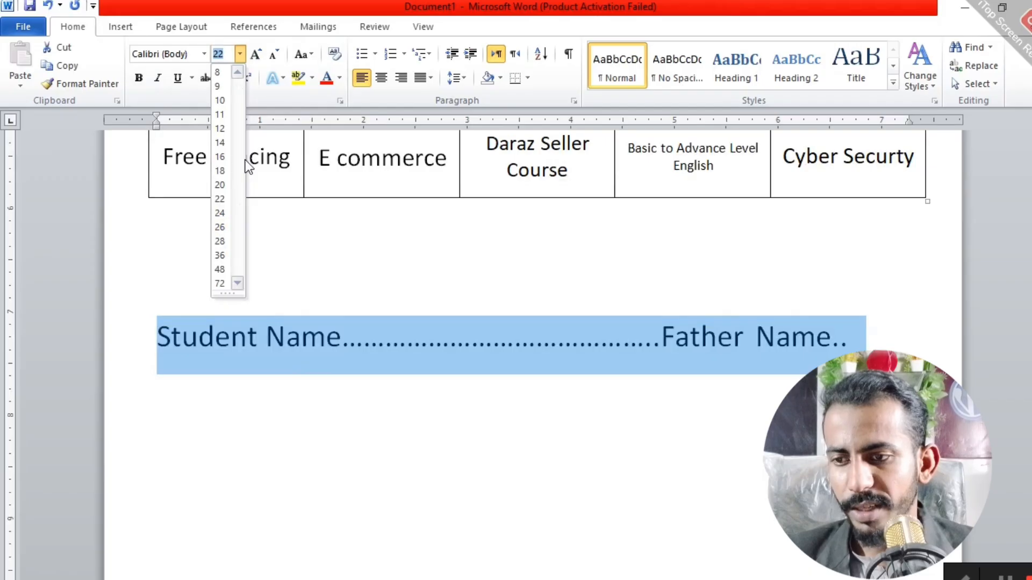
left_click(220, 143)
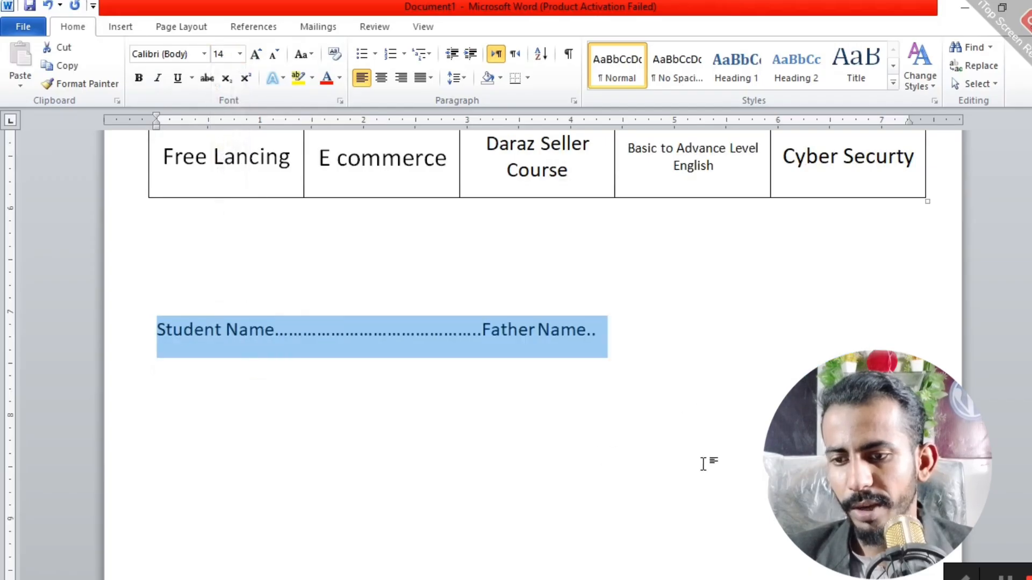
Lengthen the dotted lines after Student Name and Father Name below the courses table so the line spans the page width.
left_click(653, 357)
left_click(430, 329)
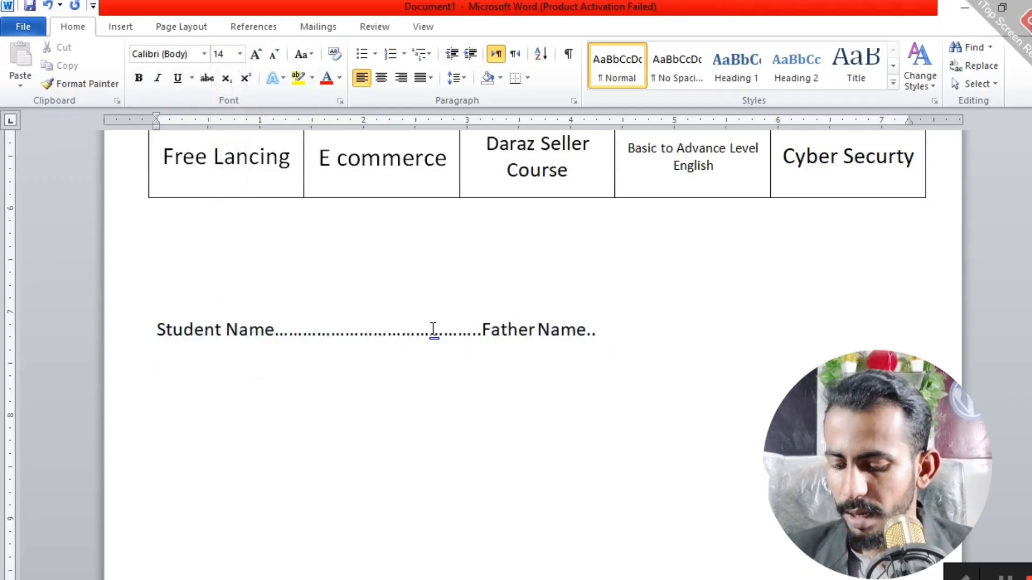
type("...................")
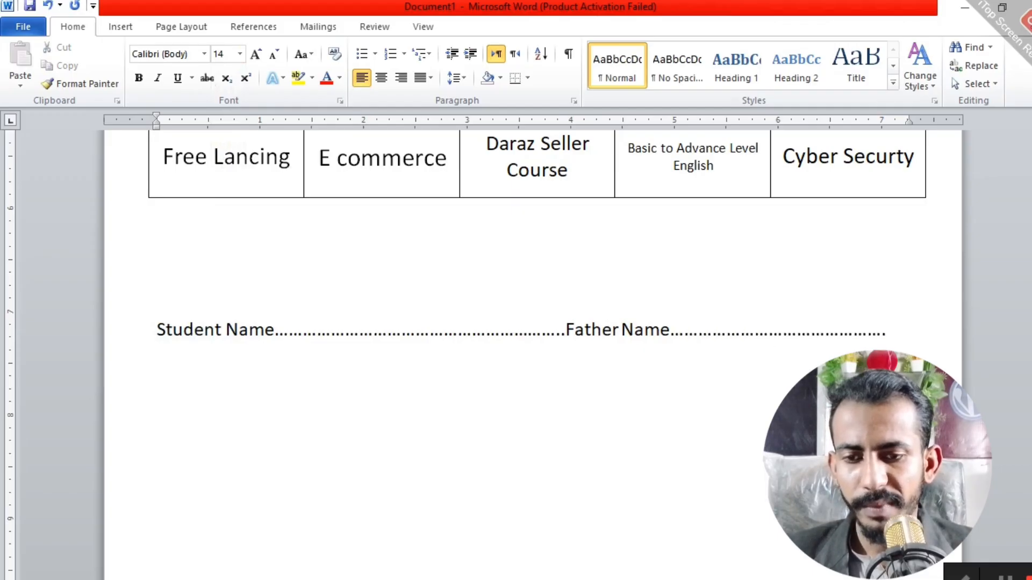
Add a dotted "Principal Signature" and "tariner Signature" line below the Student Name line and adjust the dotted line ends.
type(".")
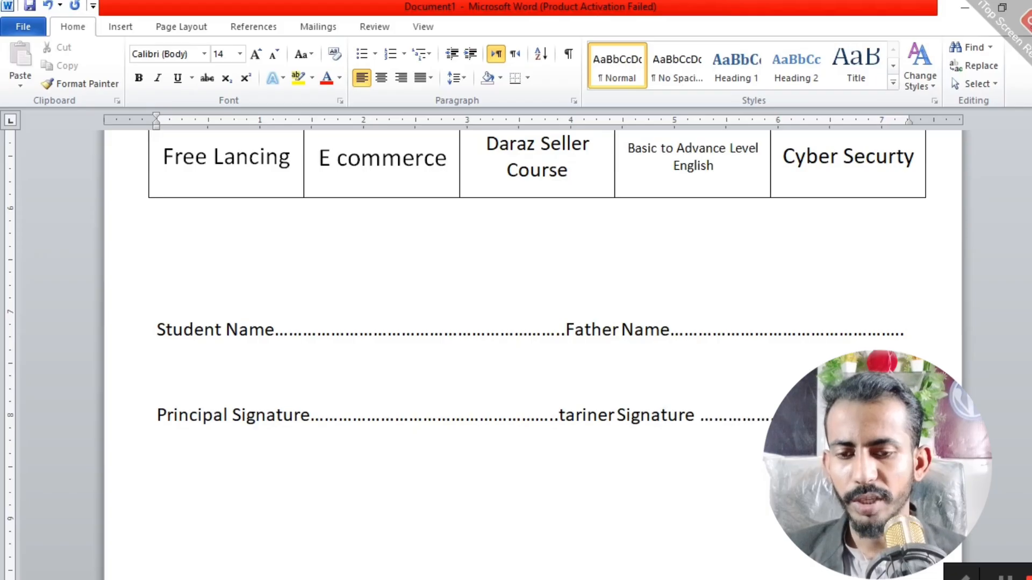
type(".")
key("BackSpace")
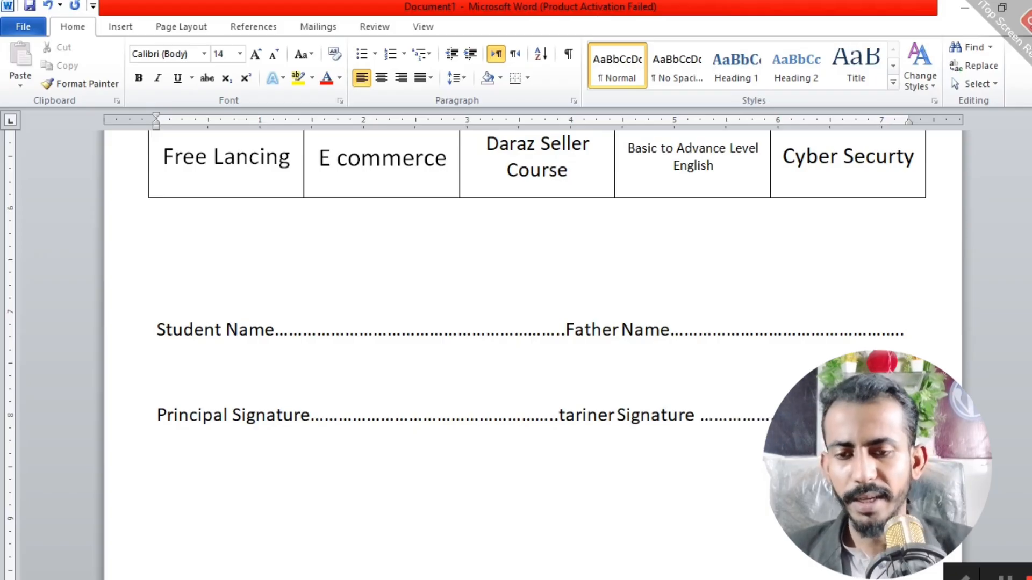
left_click(922, 332)
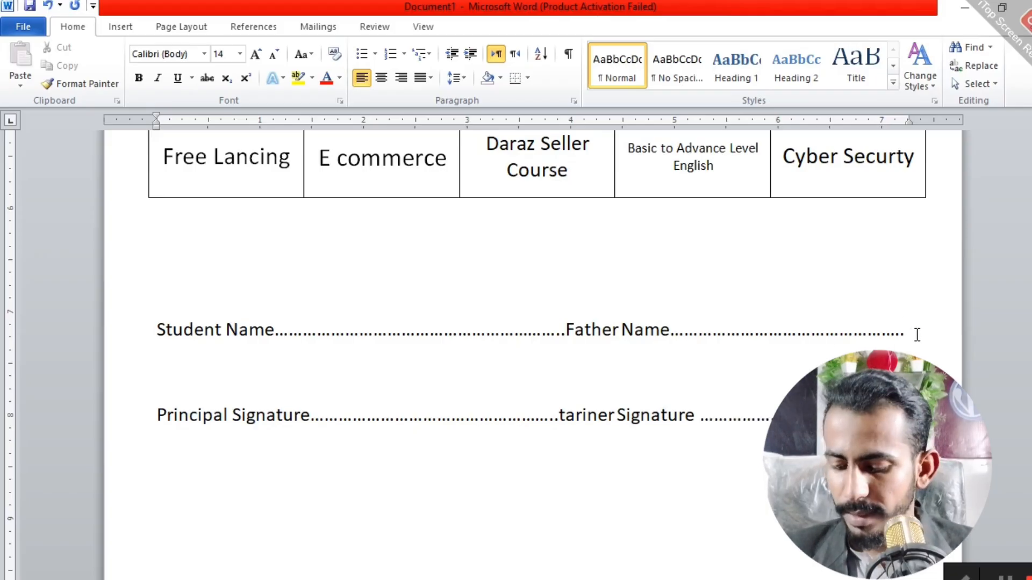
type(".")
key("BackSpace")
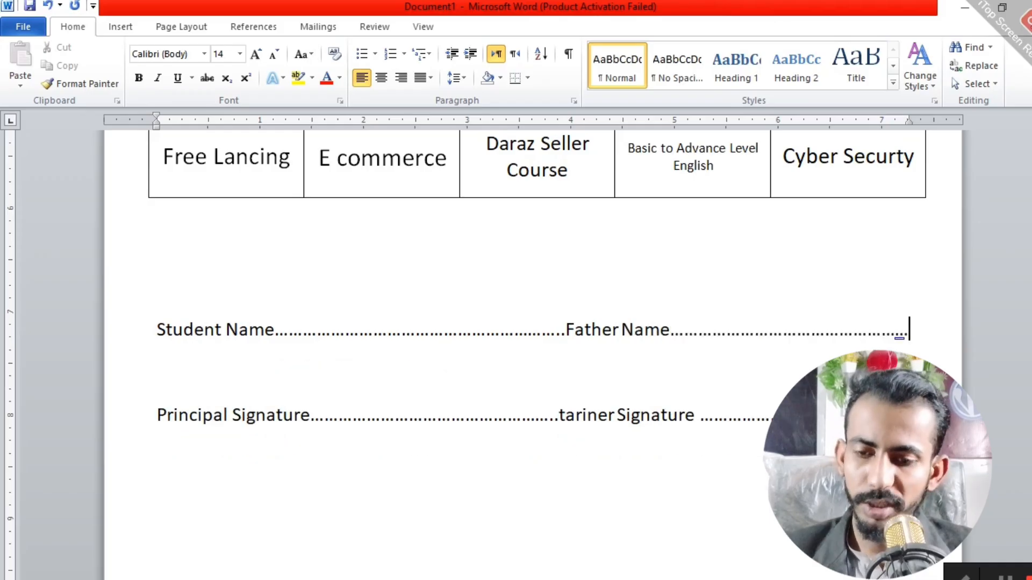
Extend the dotted lines of the Phone Number, Father Name and Student ID fields under the heading towards the page margin, keeping each on one line.
scroll(532, 323, "down", 3)
scroll(533, 323, "up", 15)
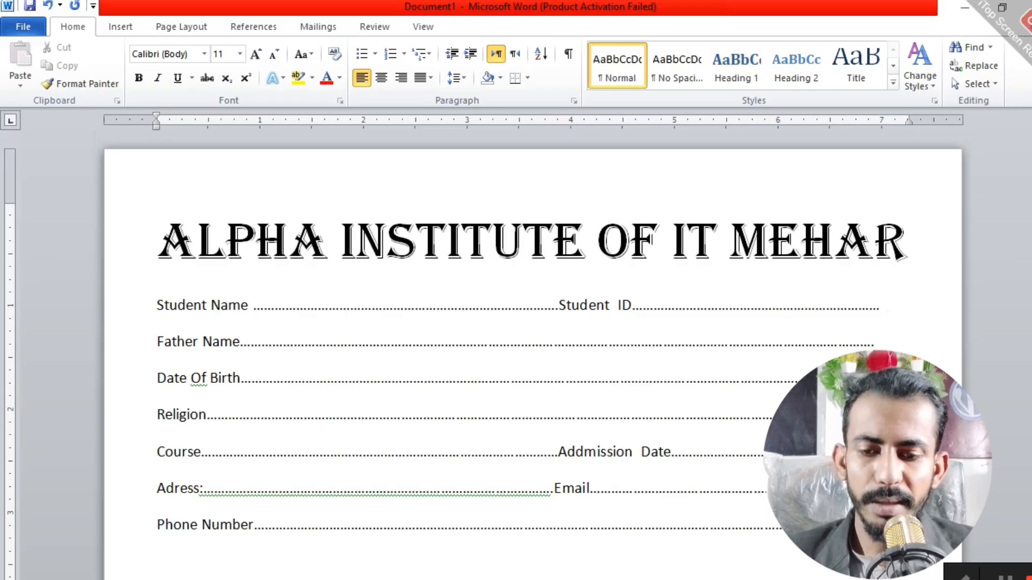
type("...........")
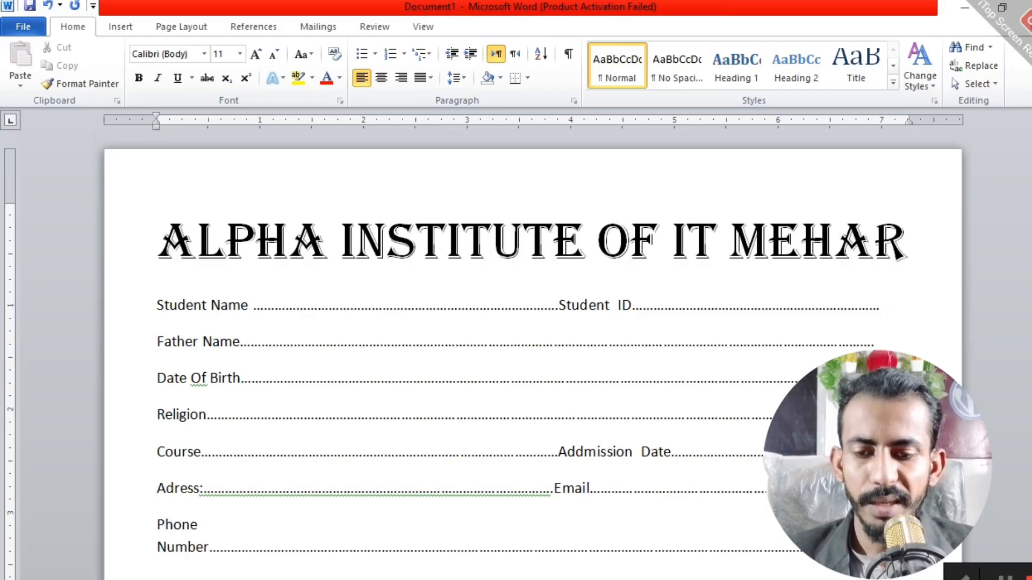
key("BackSpace")
key("BackSpace")
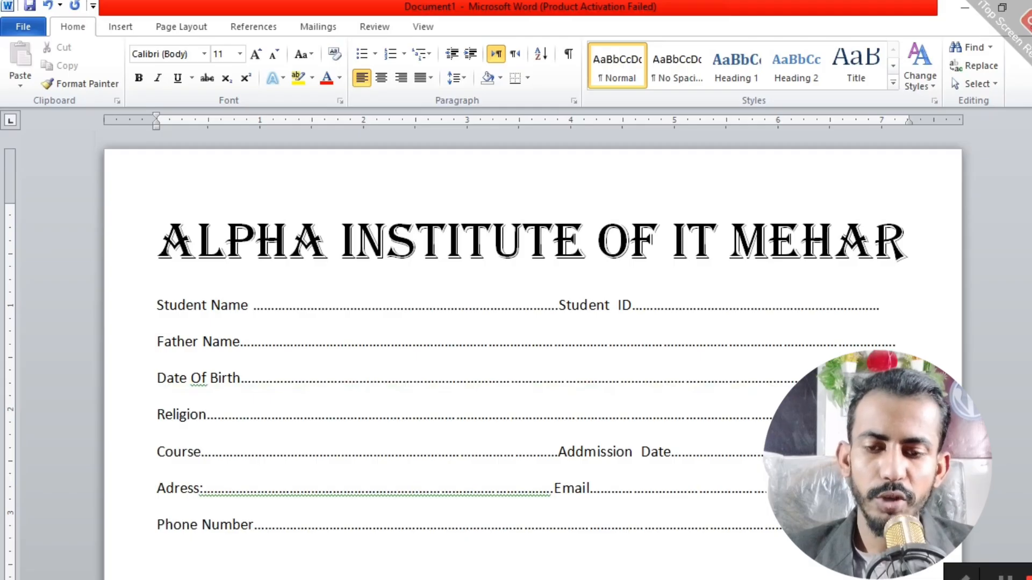
left_click(891, 312)
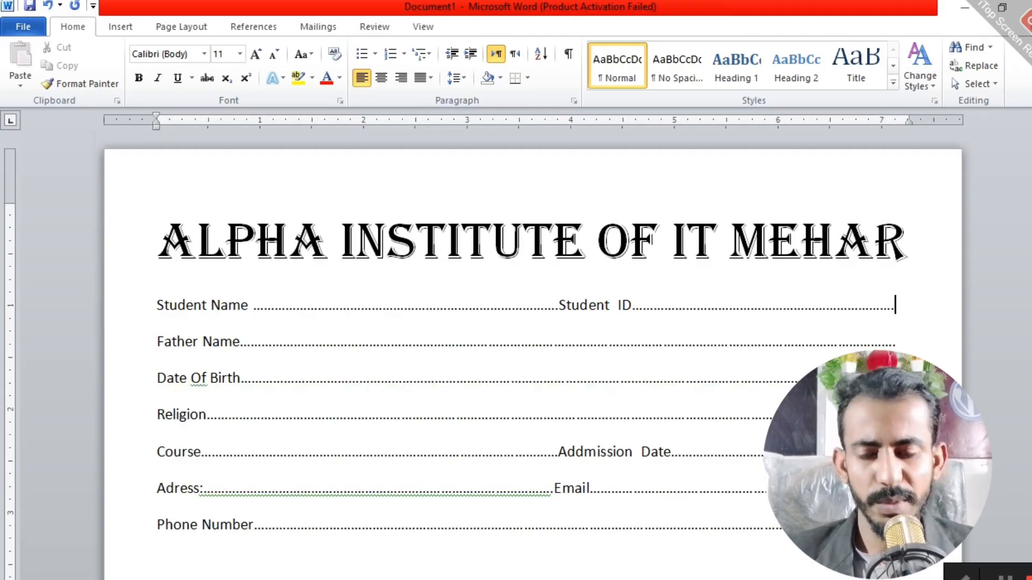
Draw a rectangle about 1.08" high and 0.98" wide over the dotted line ends, starting at the Student ID line.
scroll(694, 539, "down", 8)
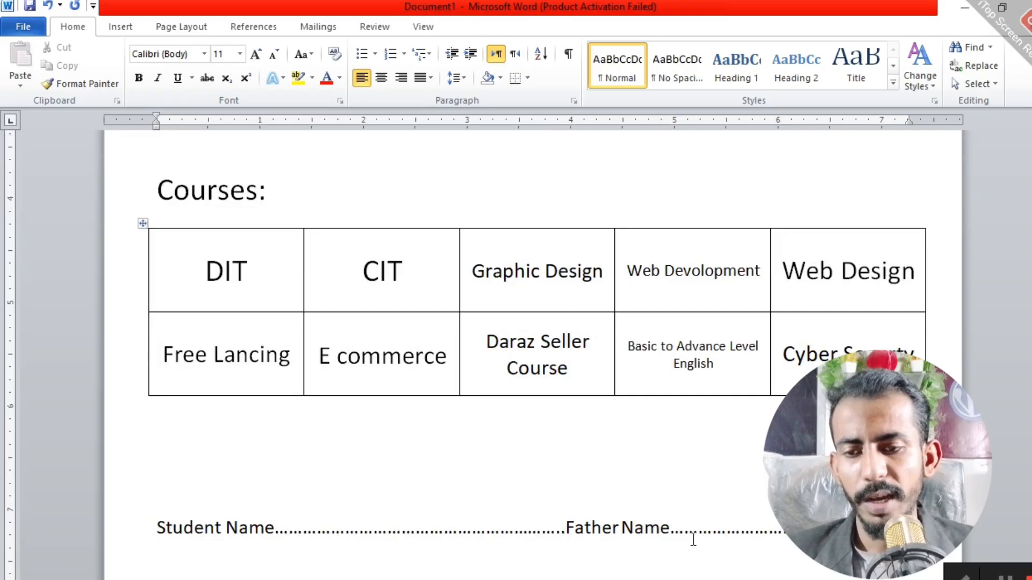
scroll(693, 539, "down", 3)
scroll(693, 539, "up", 10)
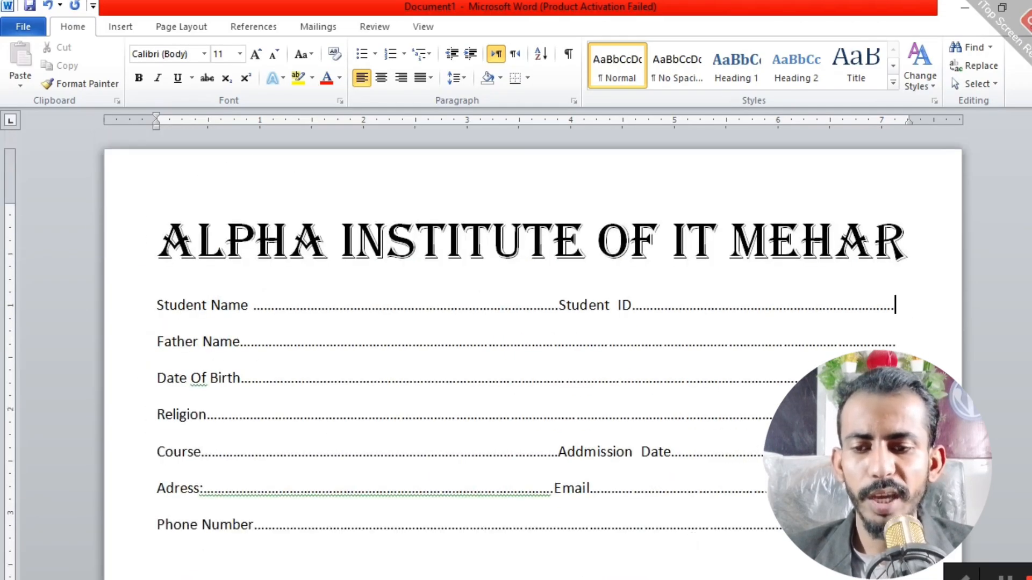
left_click(120, 27)
left_click(240, 78)
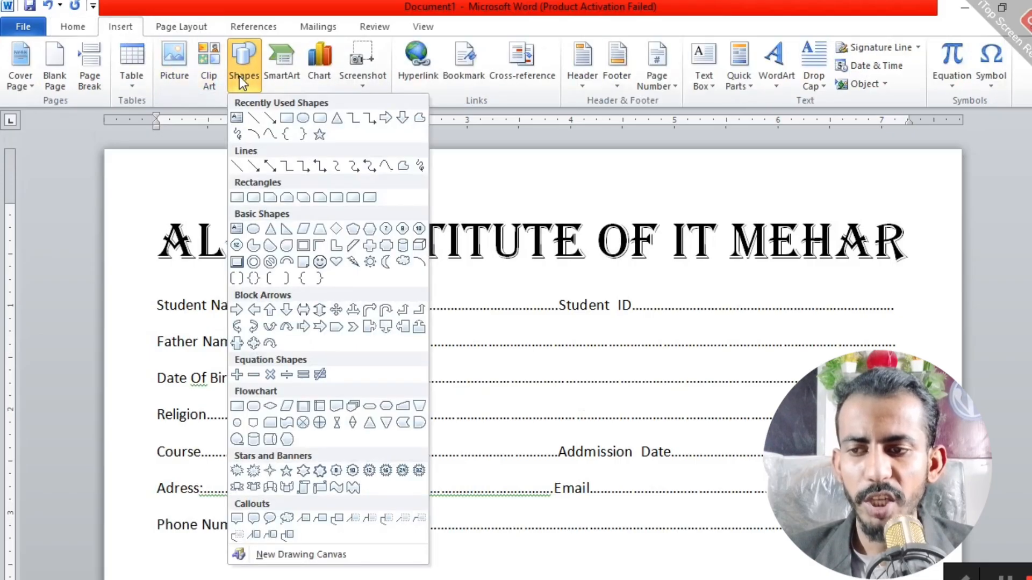
left_click(289, 120)
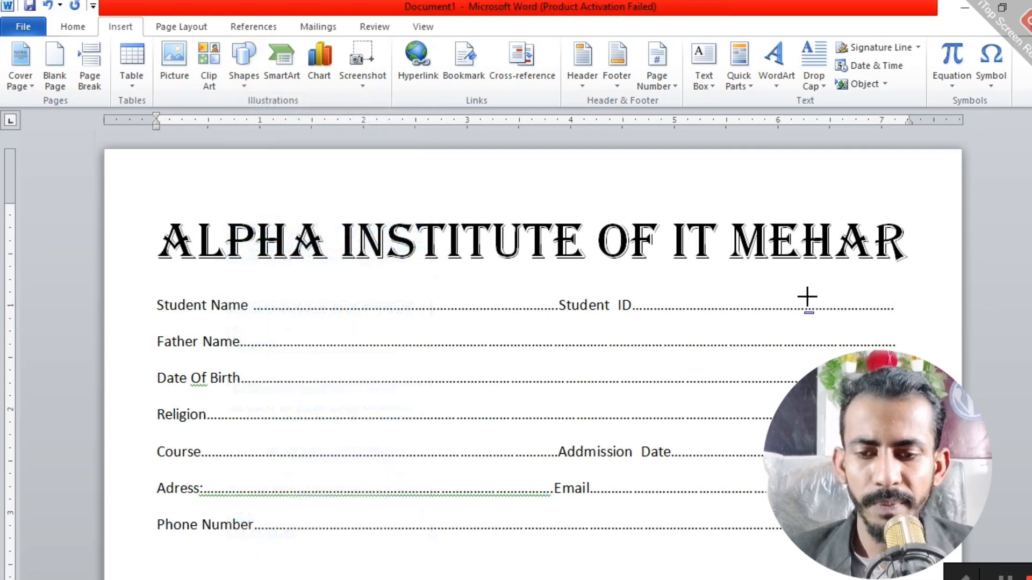
mouse_move(807, 299)
left_mouse_down()
mouse_move(911, 371)
mouse_move(911, 400)
left_mouse_up()
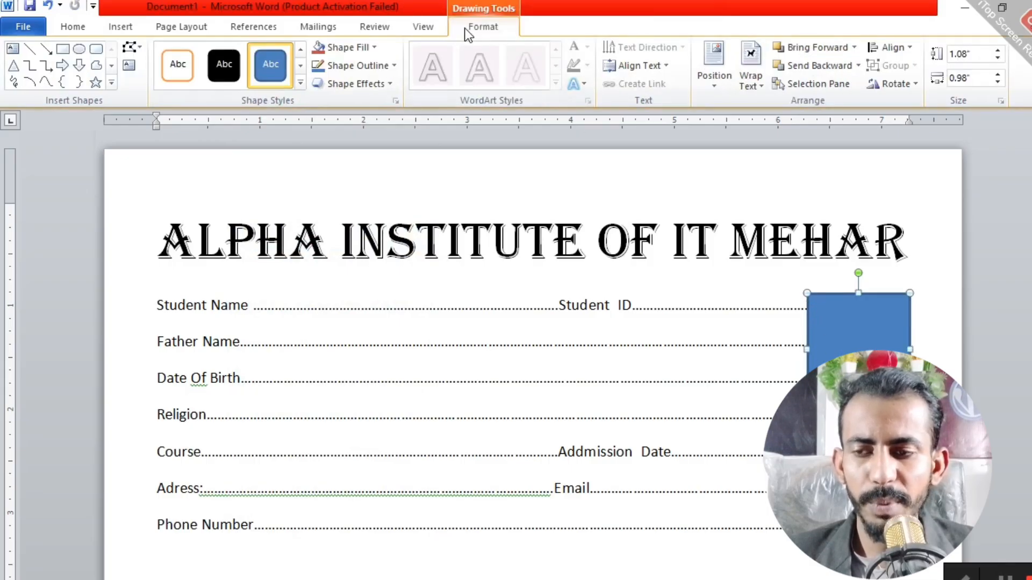
Remove the rectangle's fill and make its outline black.
left_click(375, 48)
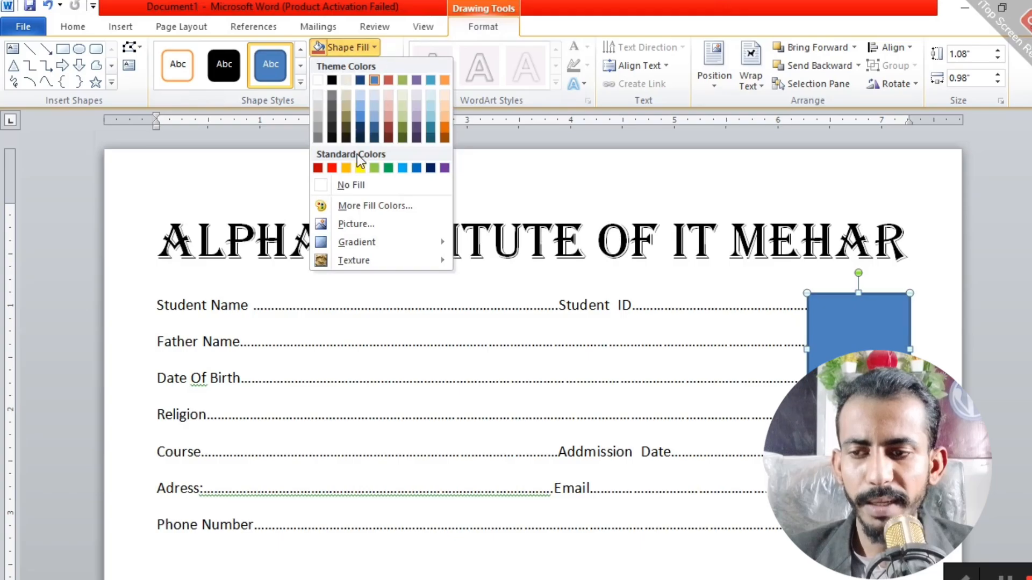
left_click(360, 182)
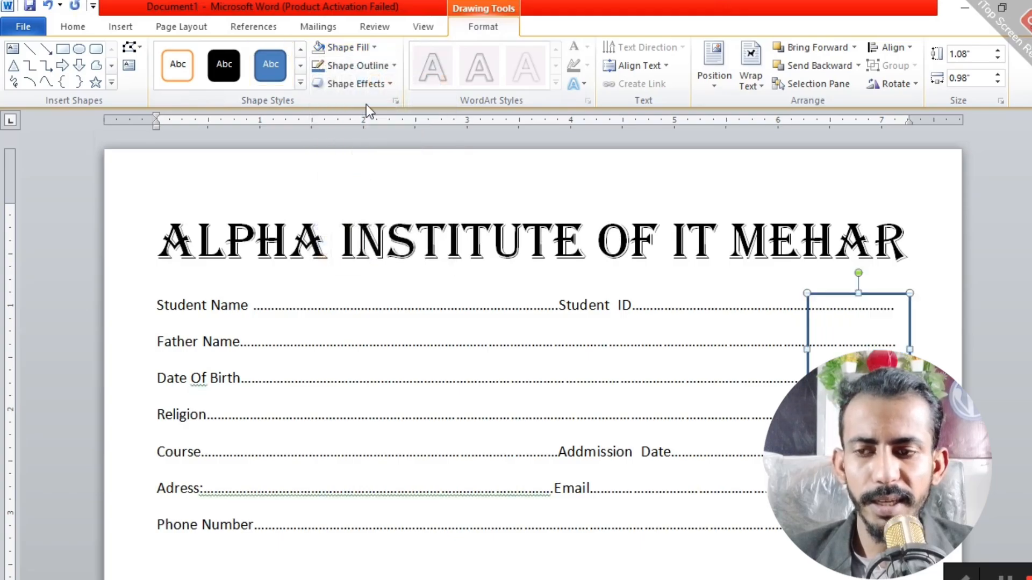
left_click(375, 66)
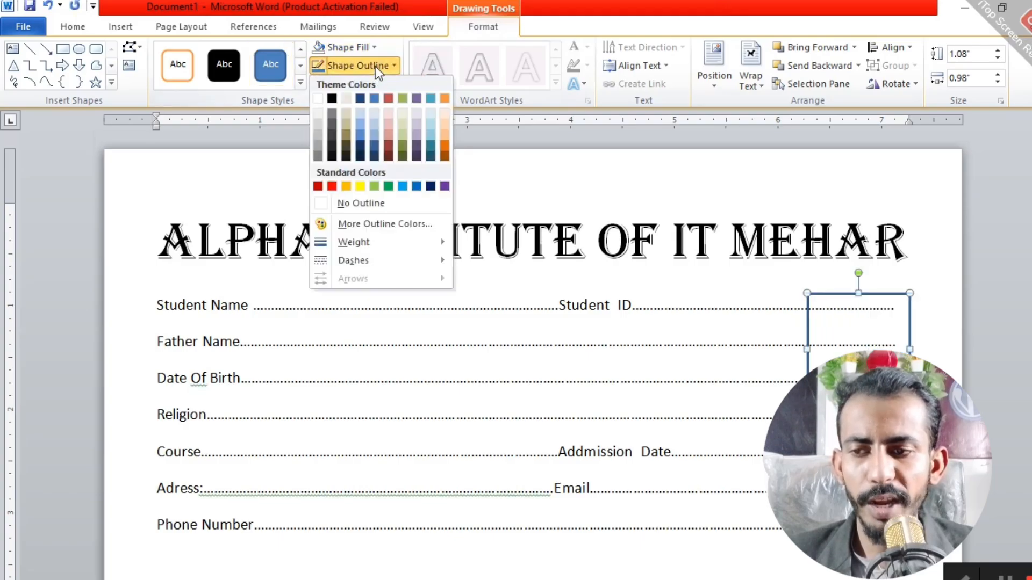
left_click(333, 98)
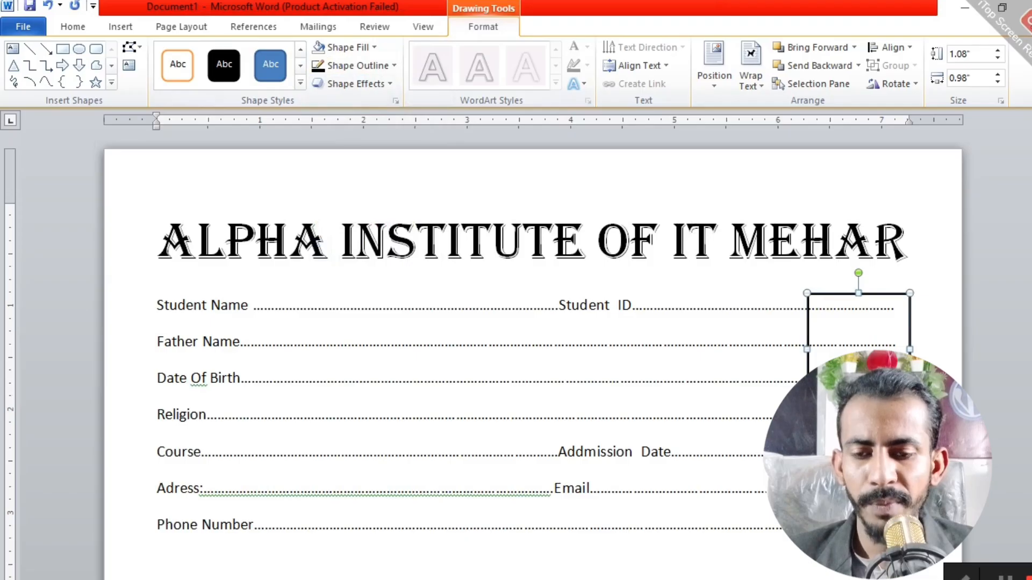
Delete the dots of the Student ID, Father Name and Date Of Birth lines that run inside the black-outlined box.
left_click(903, 312)
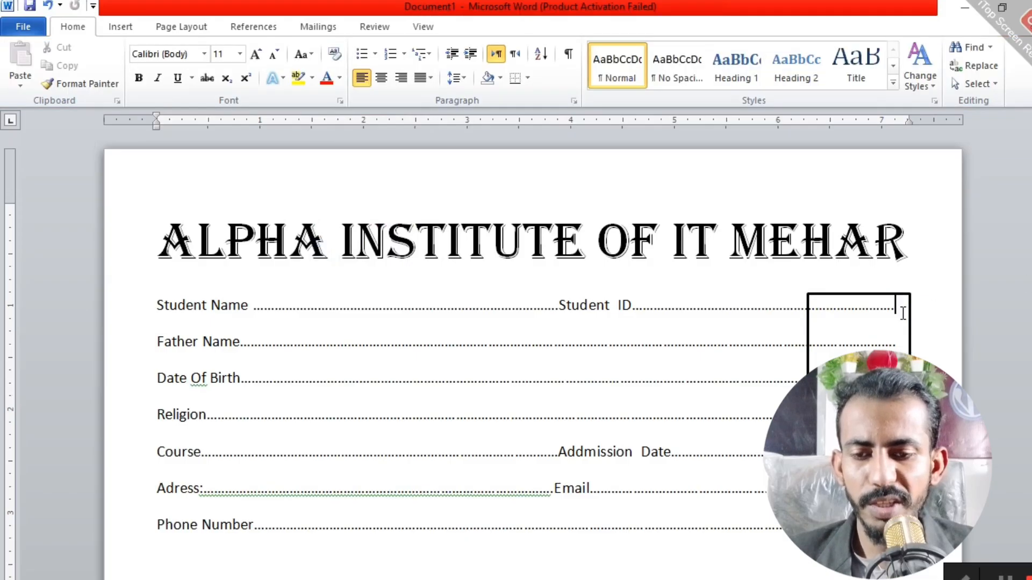
left_click_drag(901, 309, 813, 321)
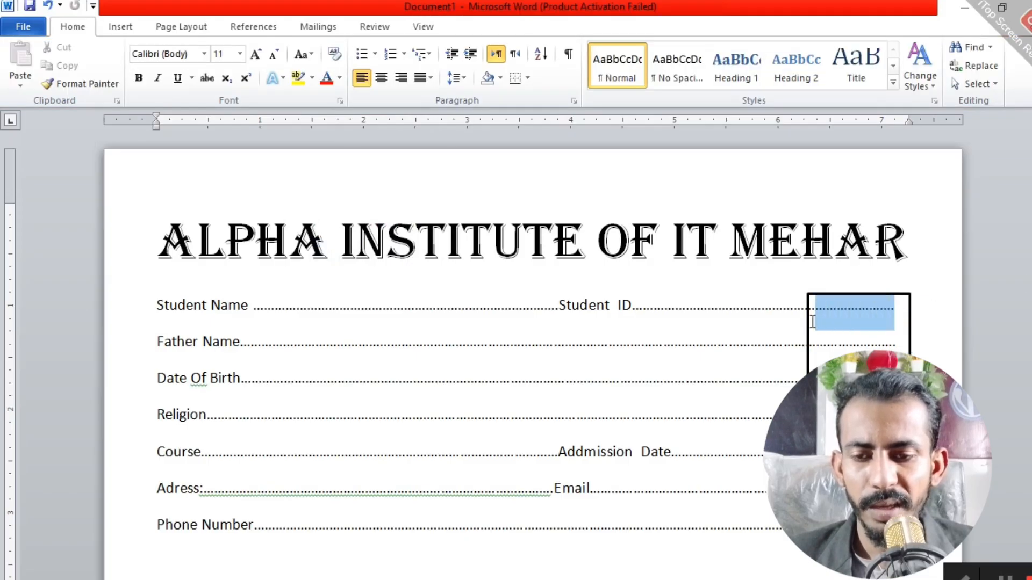
key("Delete")
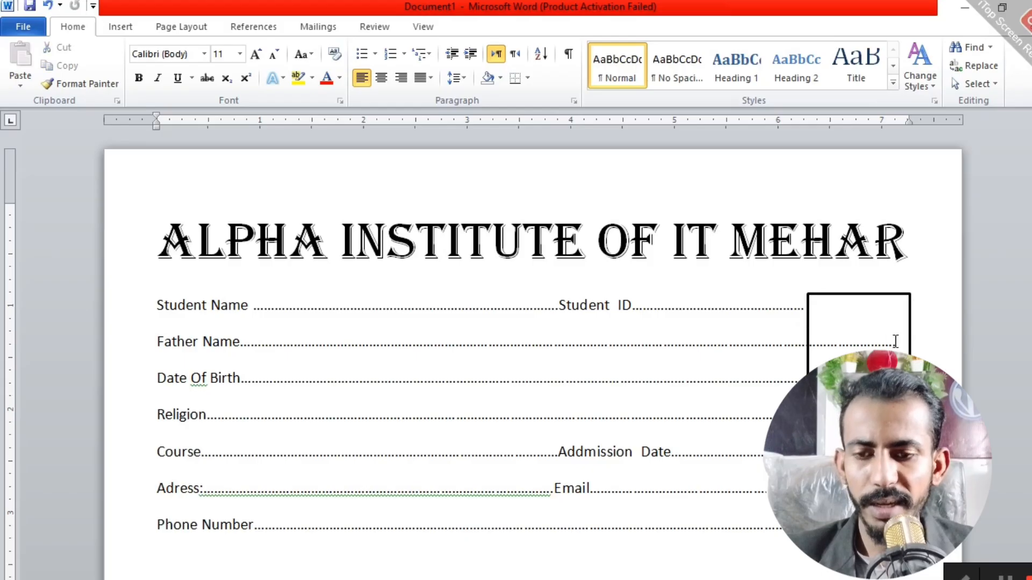
left_click_drag(895, 342, 805, 352)
key("Delete")
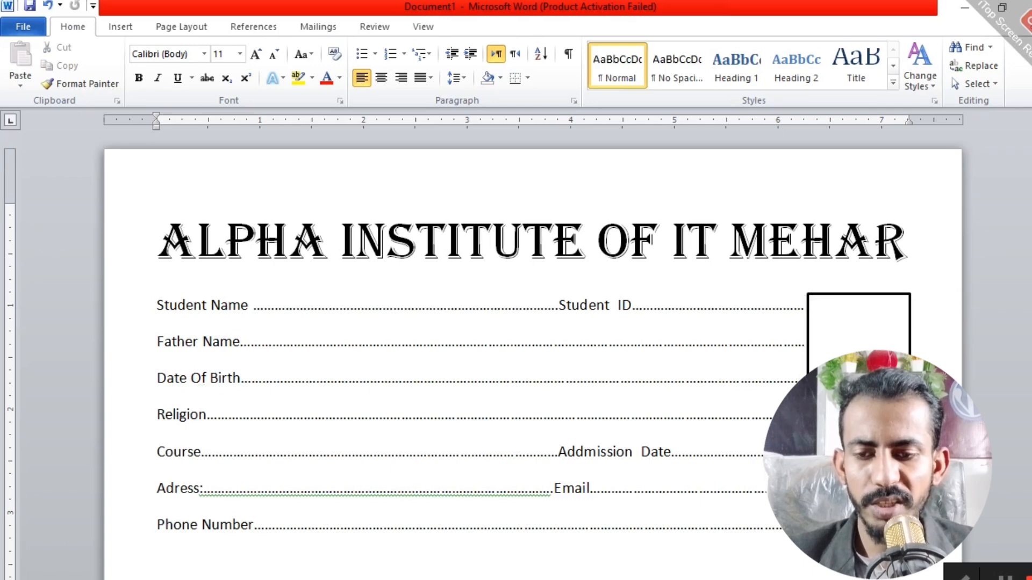
Review the whole form's layout, from the heading, dotted fields and outlined box through the courses table to the signature lines.
scroll(532, 323, "down", 3)
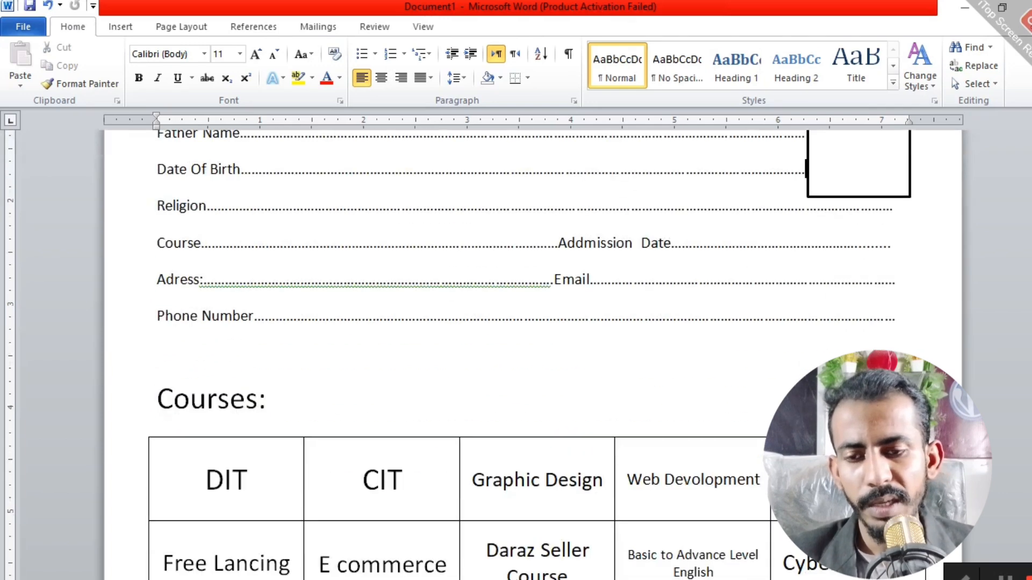
scroll(532, 322, "up", 2)
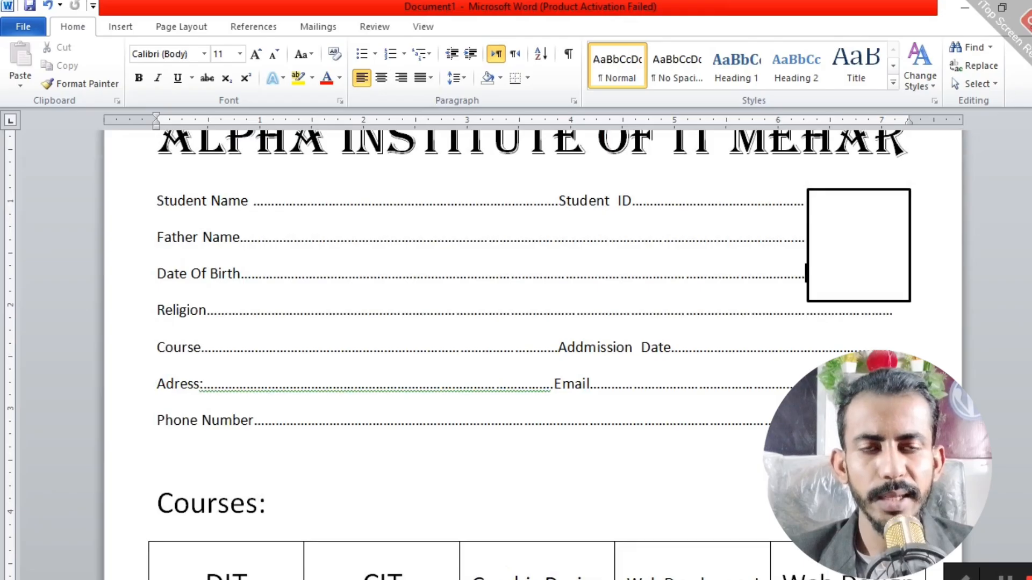
scroll(532, 323, "down", 4)
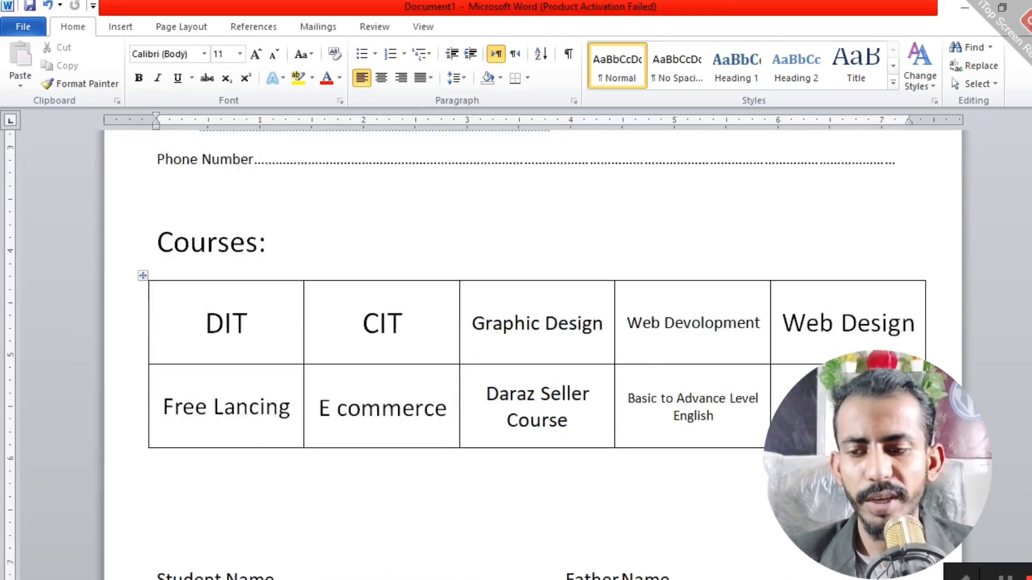
scroll(533, 322, "down", 4)
scroll(533, 323, "down", 2)
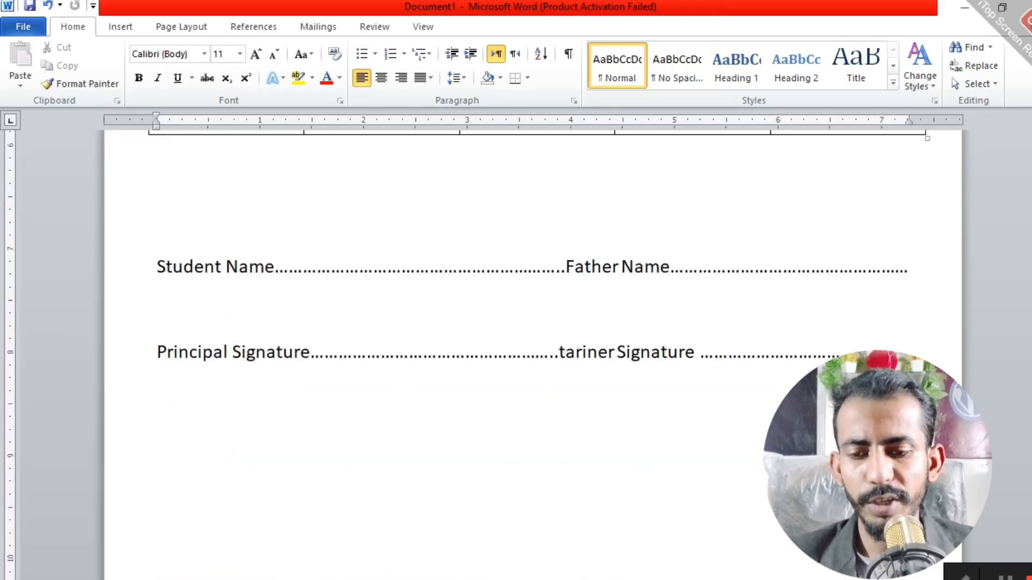
scroll(532, 323, "up", 5)
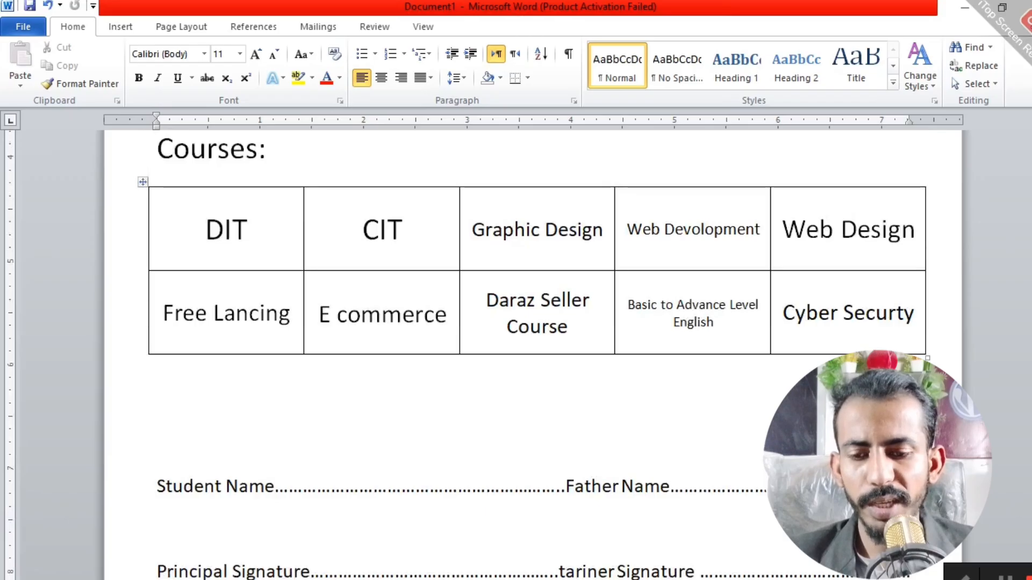
scroll(720, 300, "down", 5)
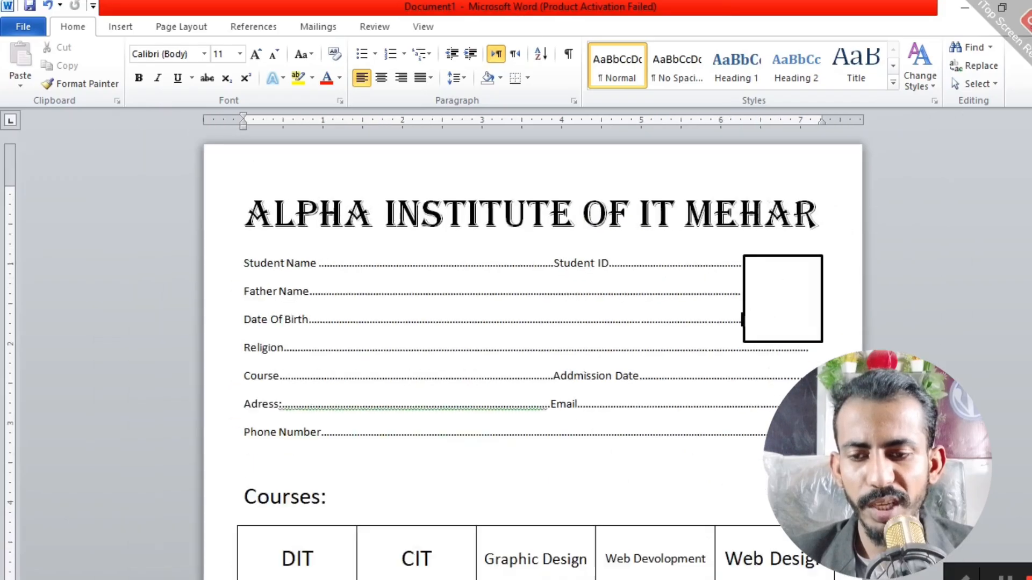
scroll(532, 323, "down", 4)
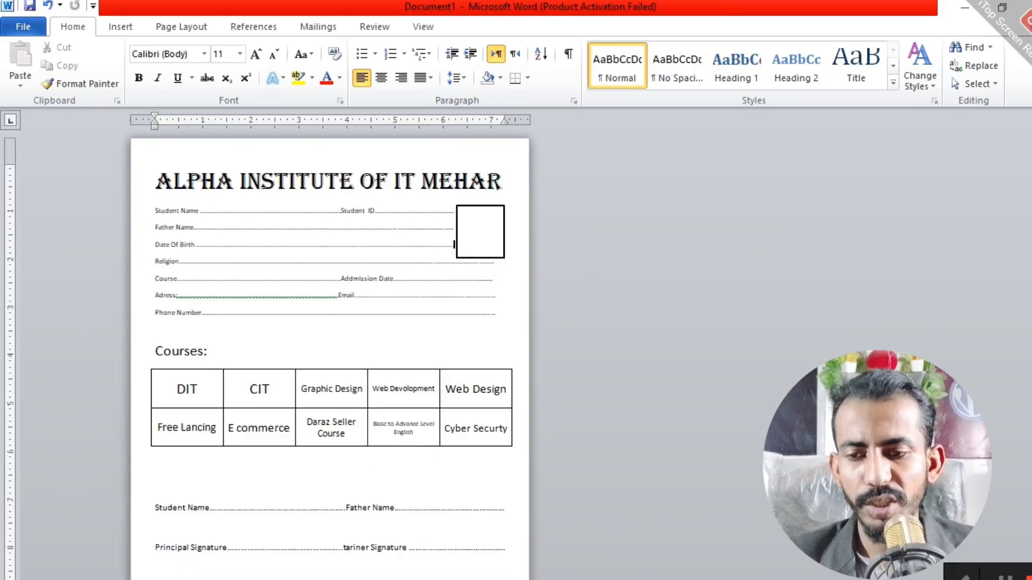
scroll(603, 436, "down", 2)
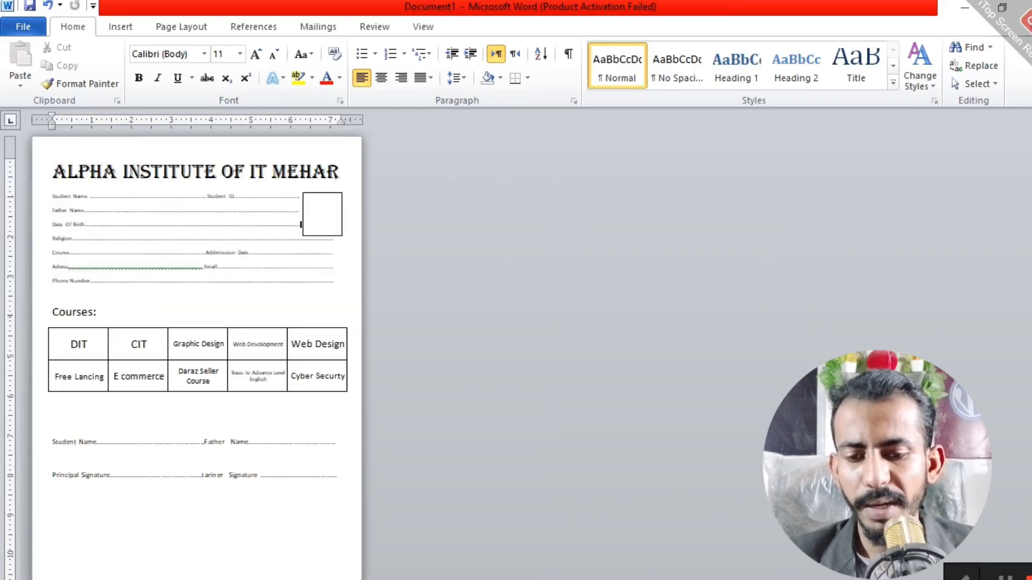
scroll(532, 344, "up", 7)
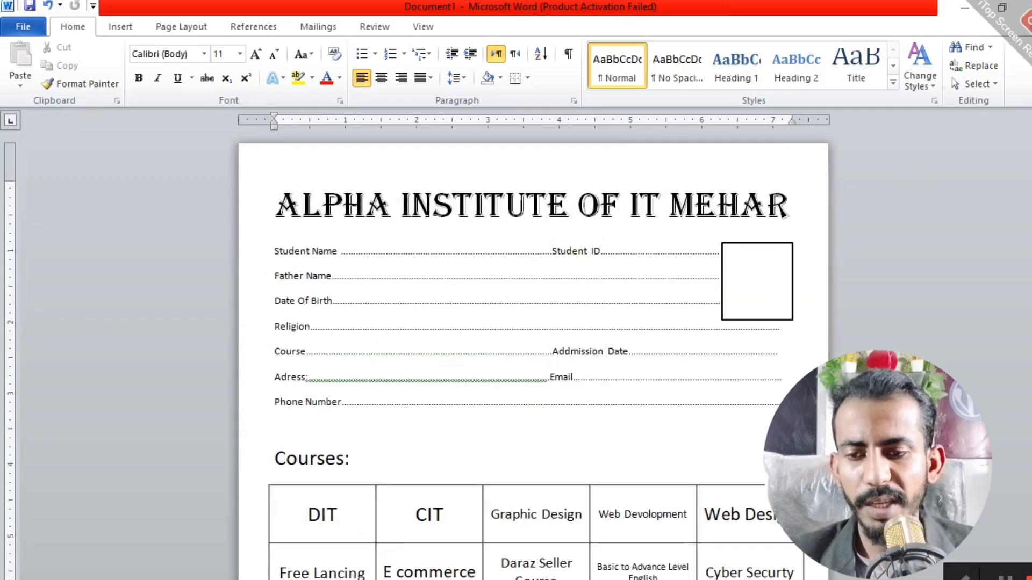
scroll(742, 321, "down", 1)
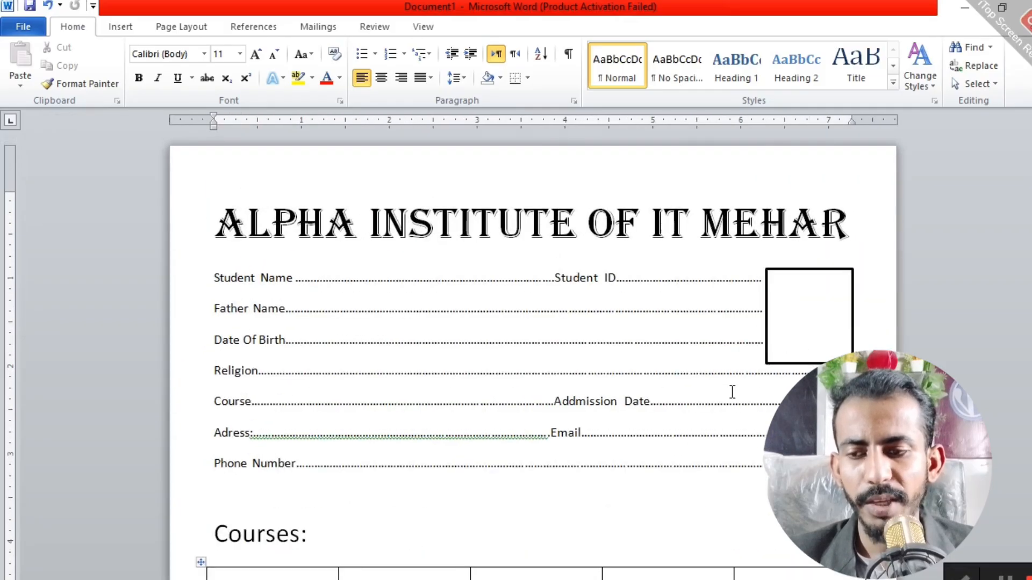
scroll(732, 389, "down", 3)
scroll(731, 386, "down", 4)
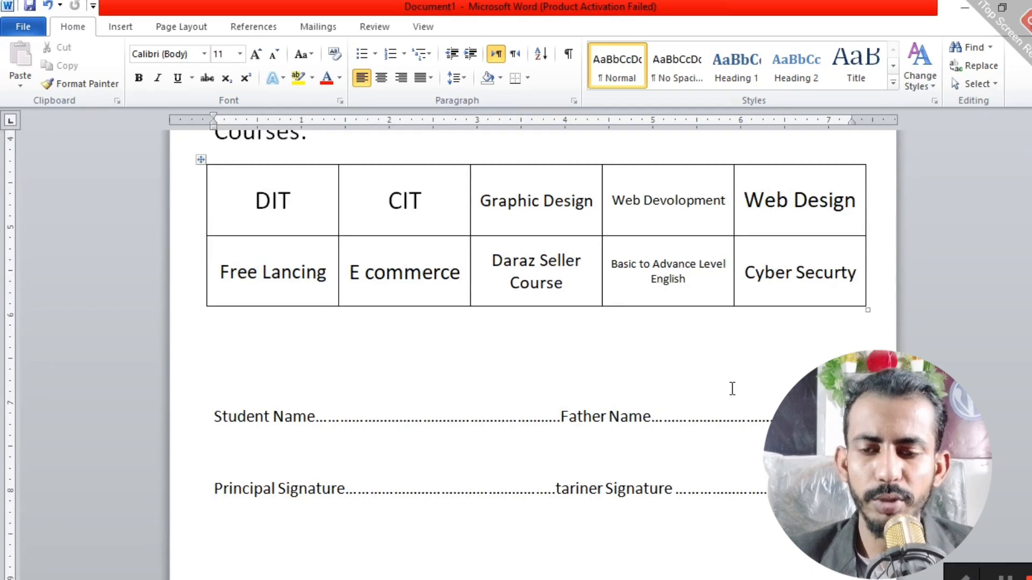
scroll(732, 388, "down", 2)
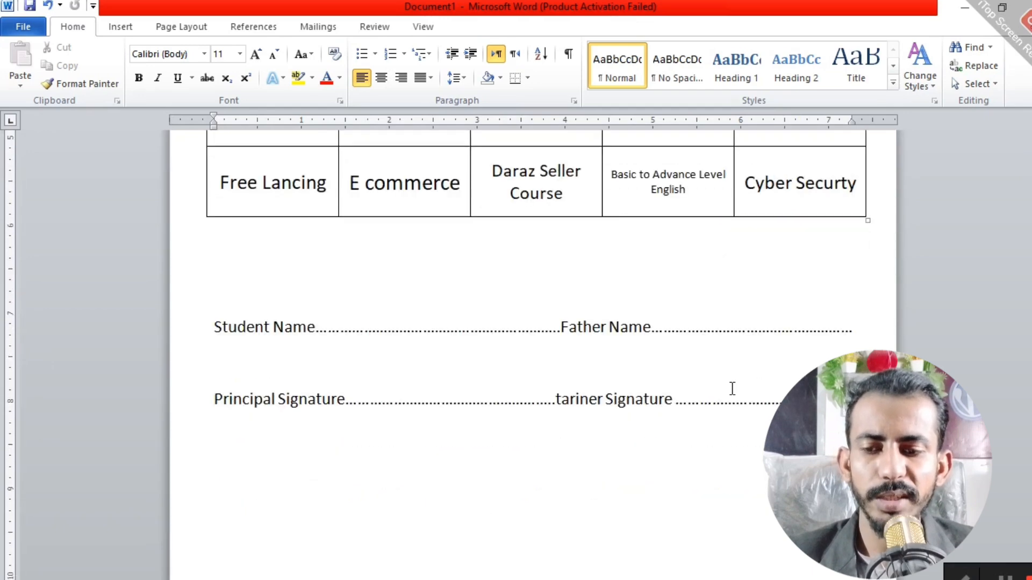